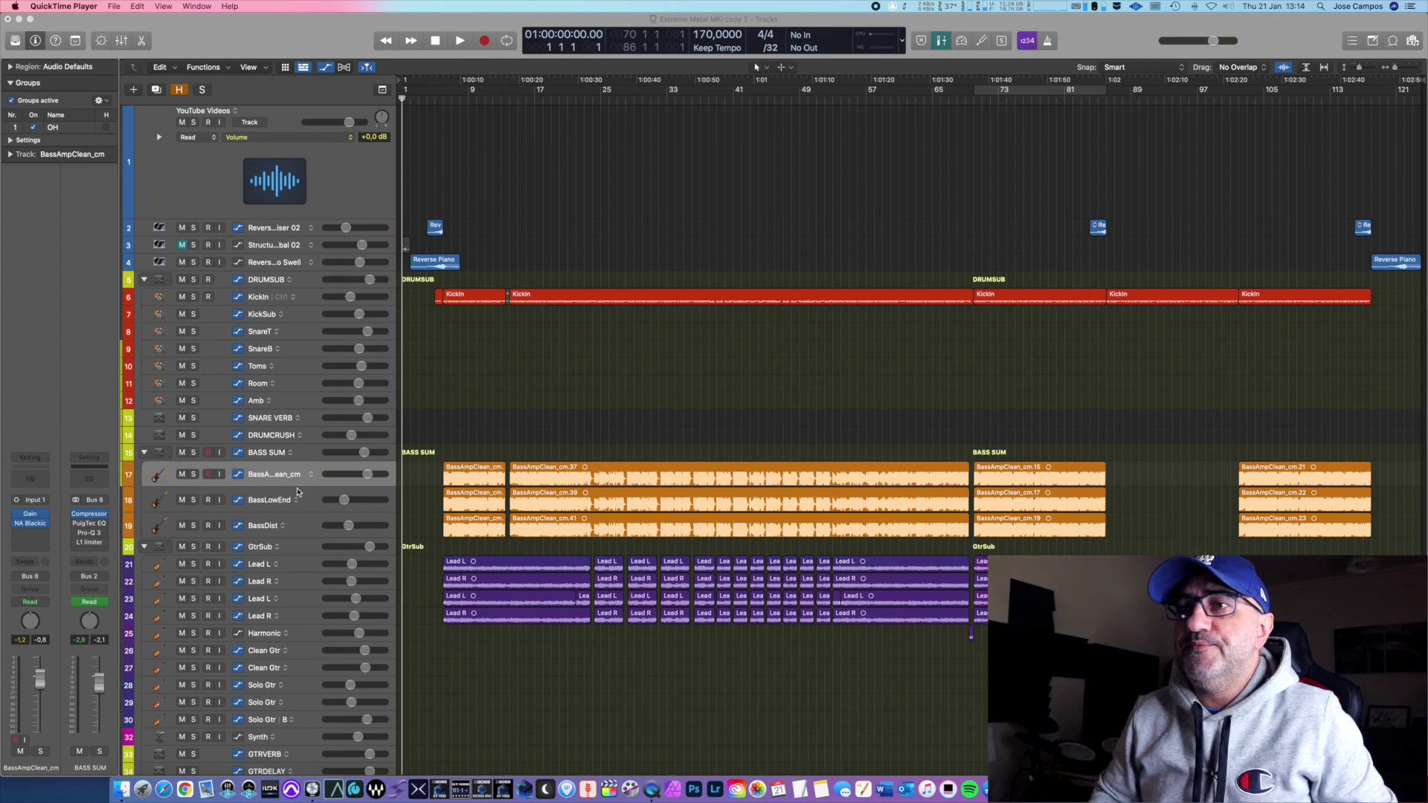
Play the mix from bar 2, then bring the playhead back to around bar 13
{"action": "left_click", "coordinate": [410, 104]}
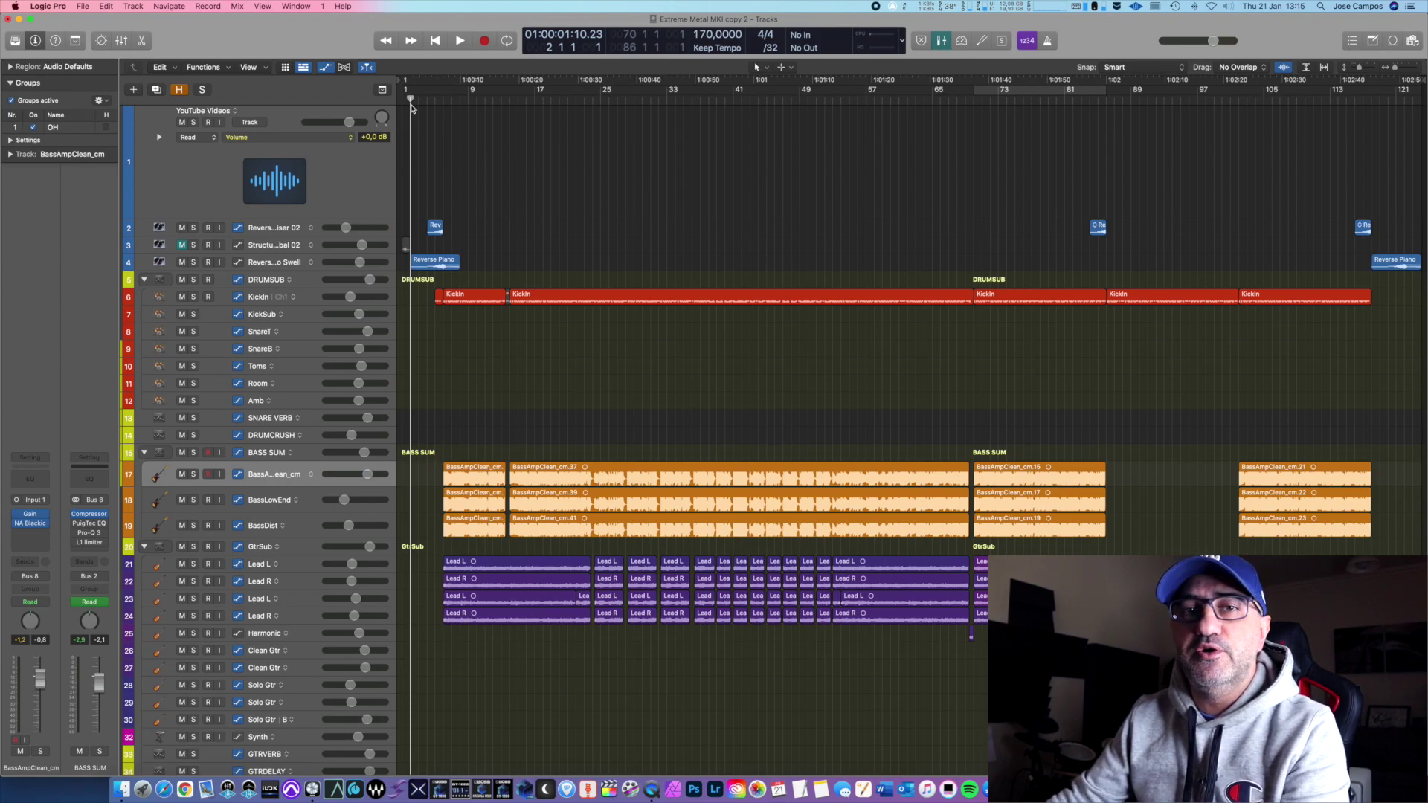
{"action": "key", "text": "space"}
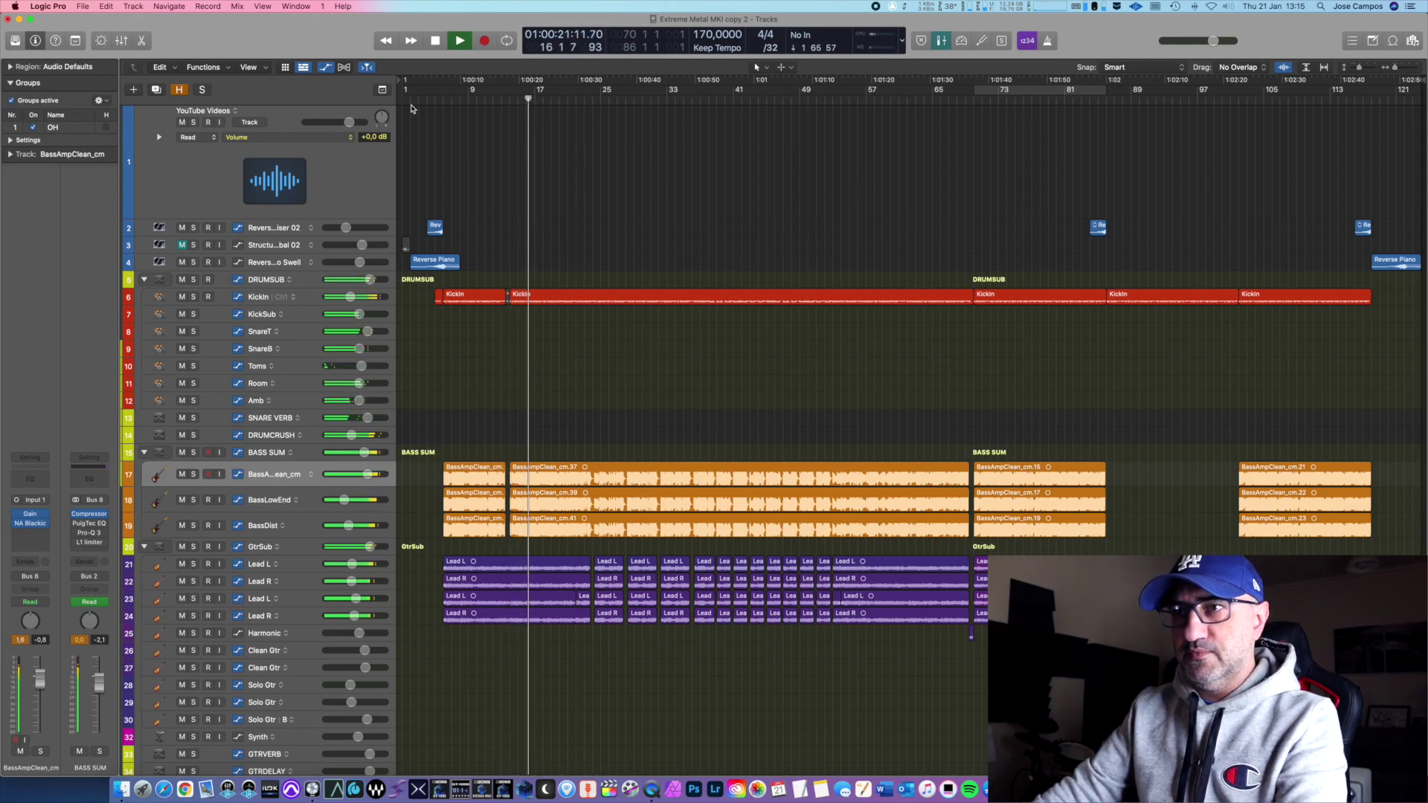
{"action": "key", "text": "space"}
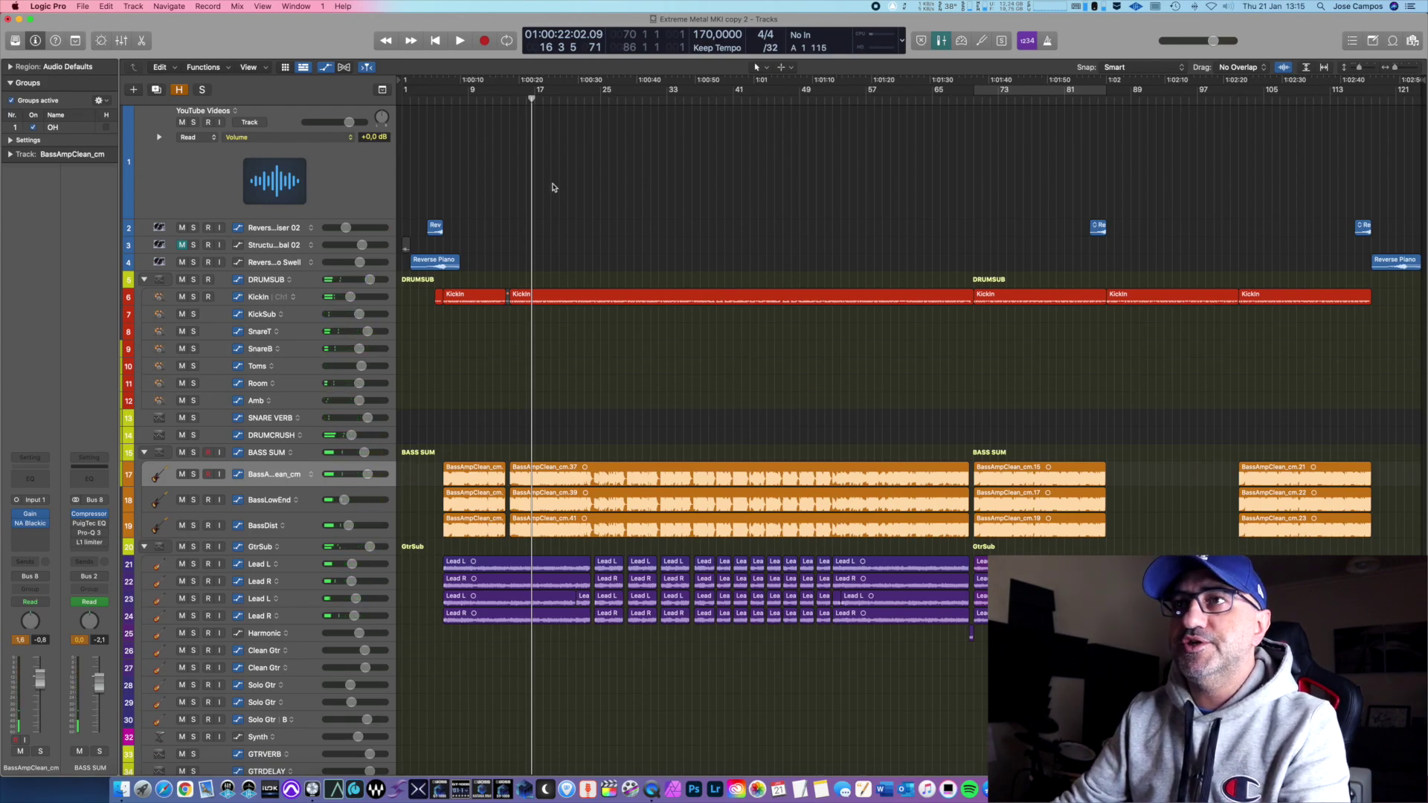
{"action": "left_click_drag", "start_coordinate": [532, 101], "coordinate": [445, 100]}
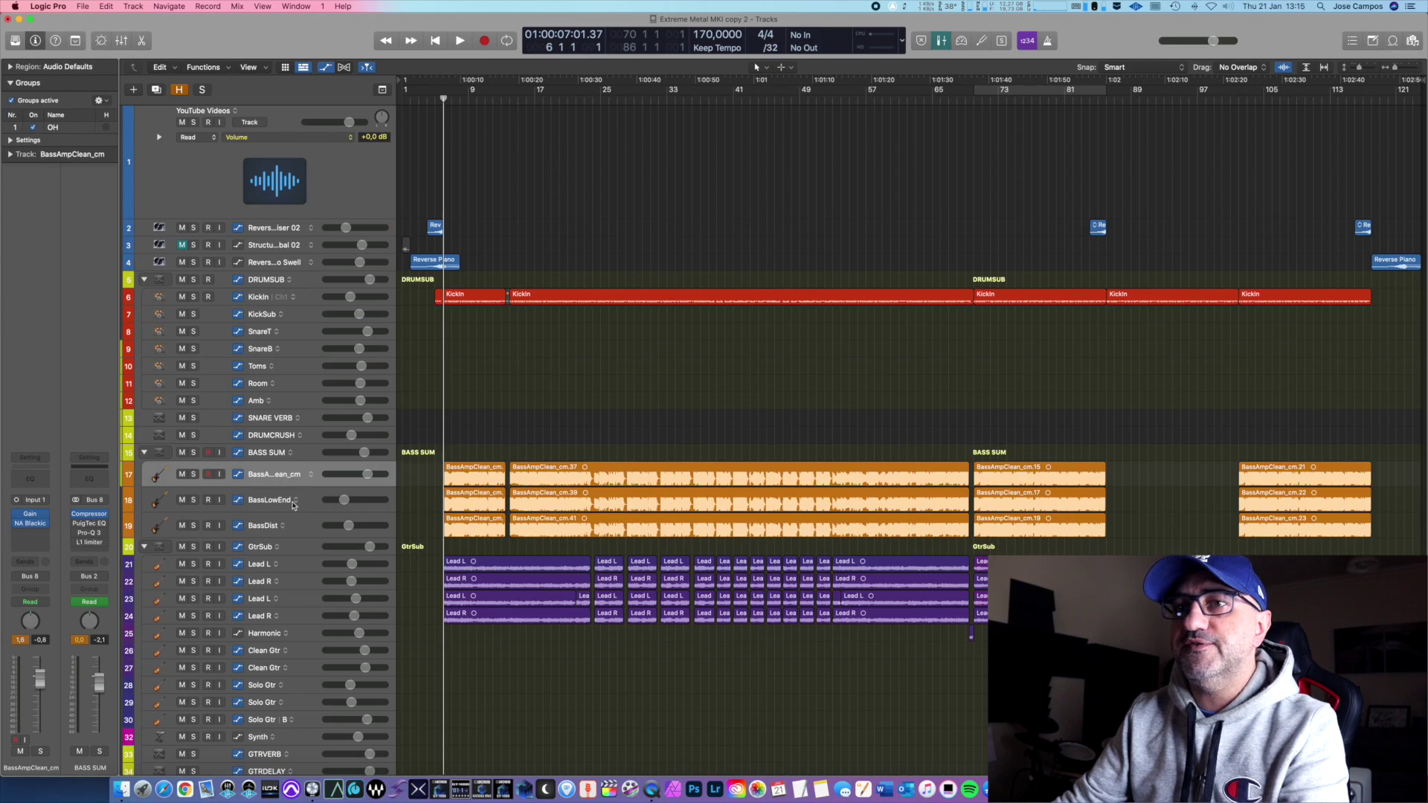
Solo BassAmpClean, cycle bars 17 to about 31, and open its Blackice Beta Gamma amp
{"action": "left_click", "coordinate": [296, 528]}
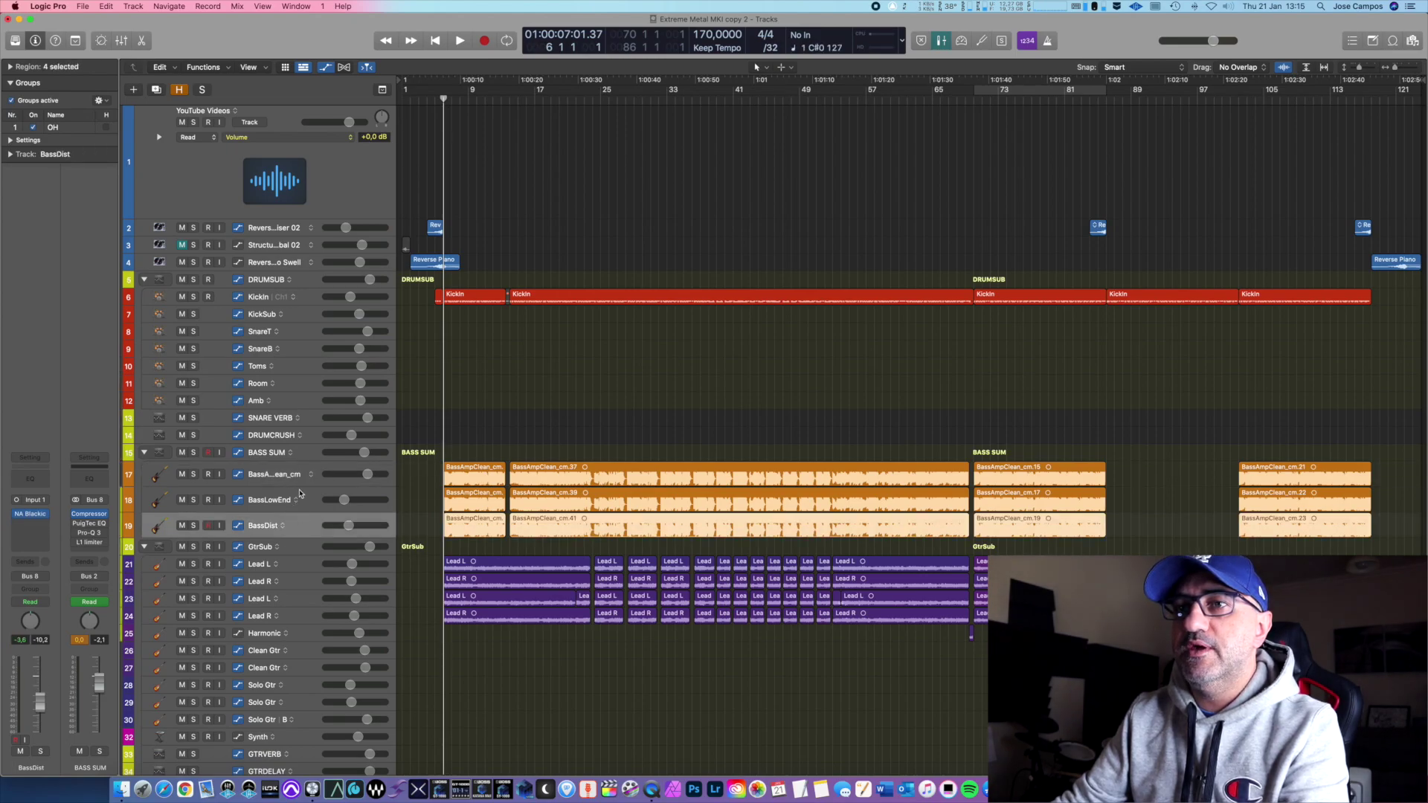
{"action": "left_click", "coordinate": [303, 474]}
{"action": "left_click", "coordinate": [302, 452]}
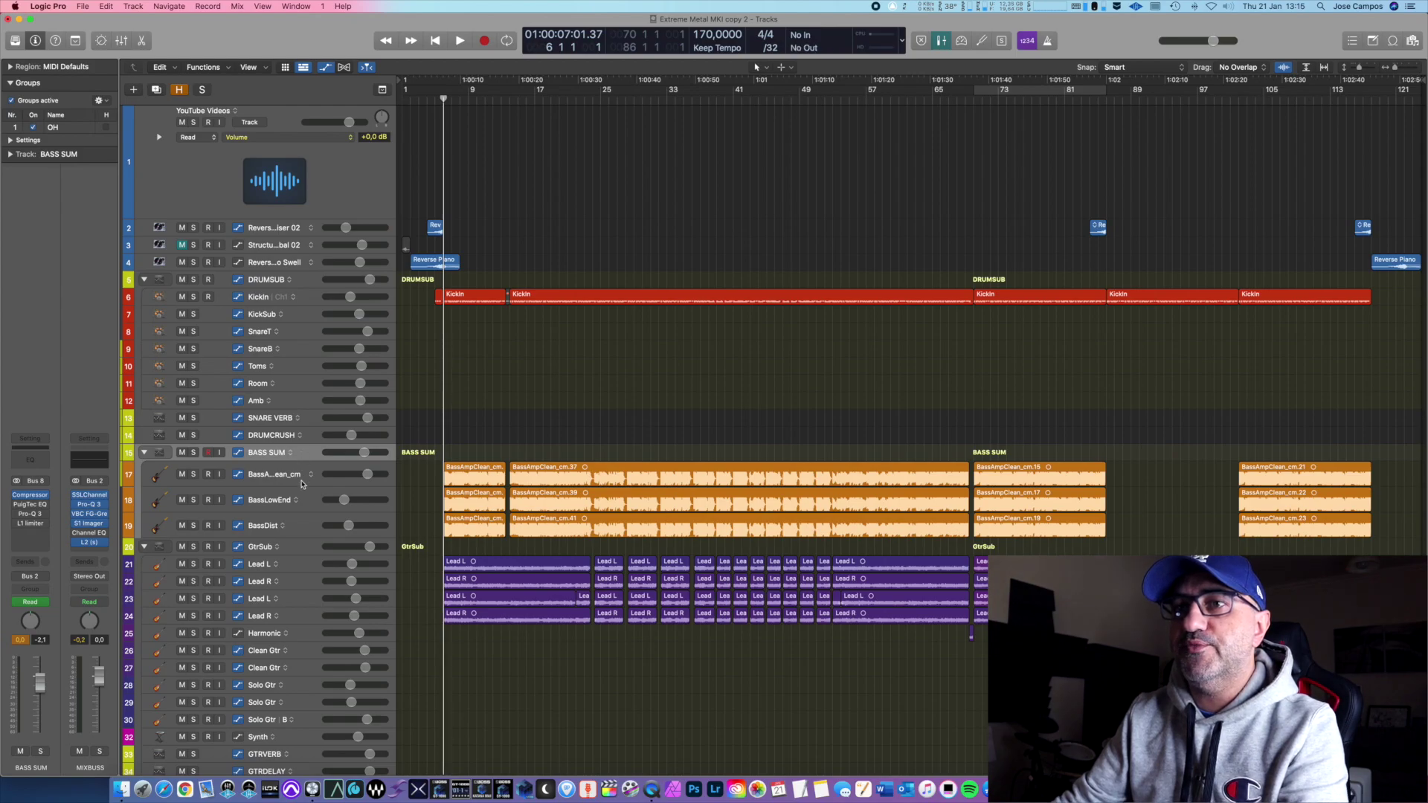
{"action": "left_click", "coordinate": [301, 482]}
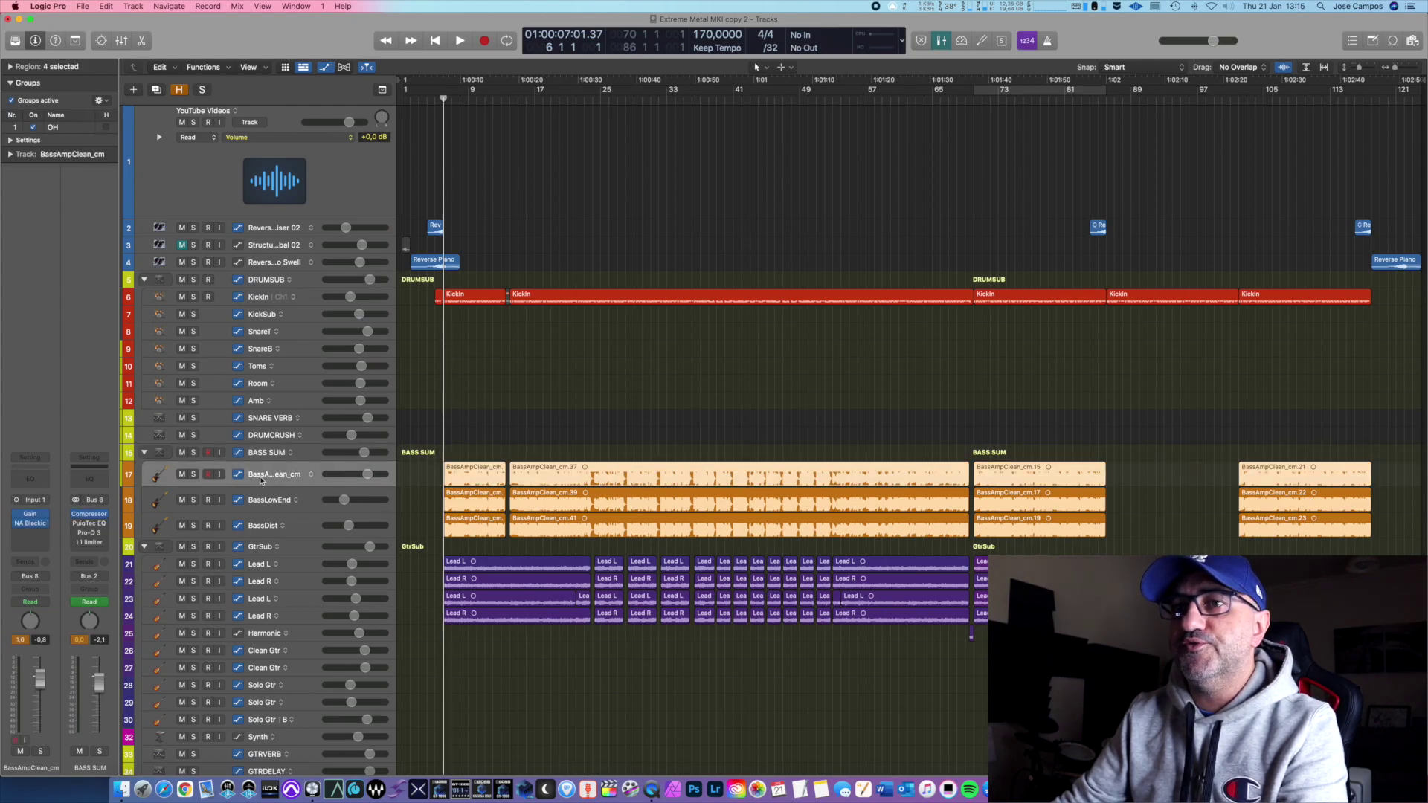
{"action": "key", "text": "s"}
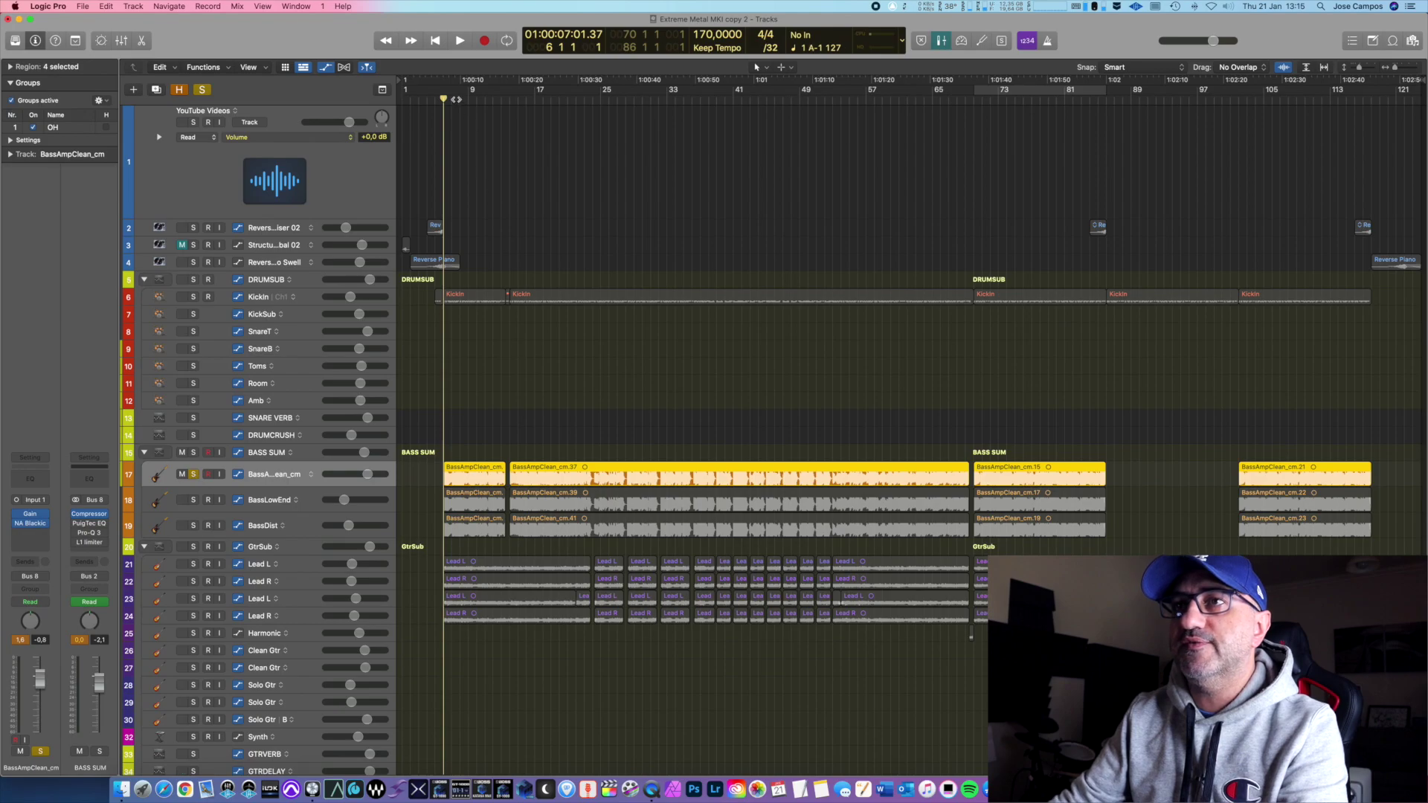
{"action": "left_click_drag", "start_coordinate": [502, 95], "coordinate": [963, 113]}
{"action": "key", "text": "v"}
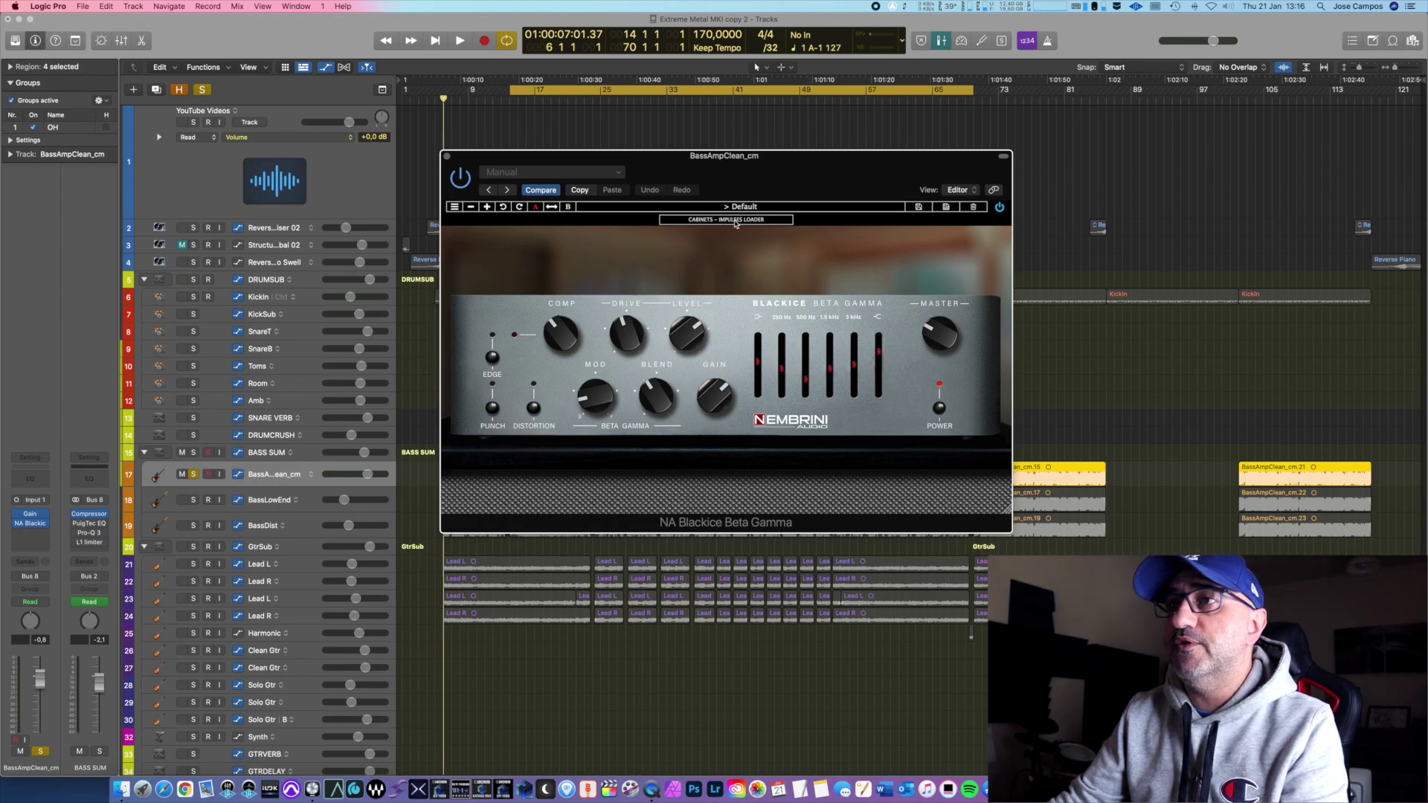
Show Blackice's Cabinets – Impulses Loader panel with the SVT 4x10 cabinet and RE20 mic
{"action": "left_click", "coordinate": [736, 221]}
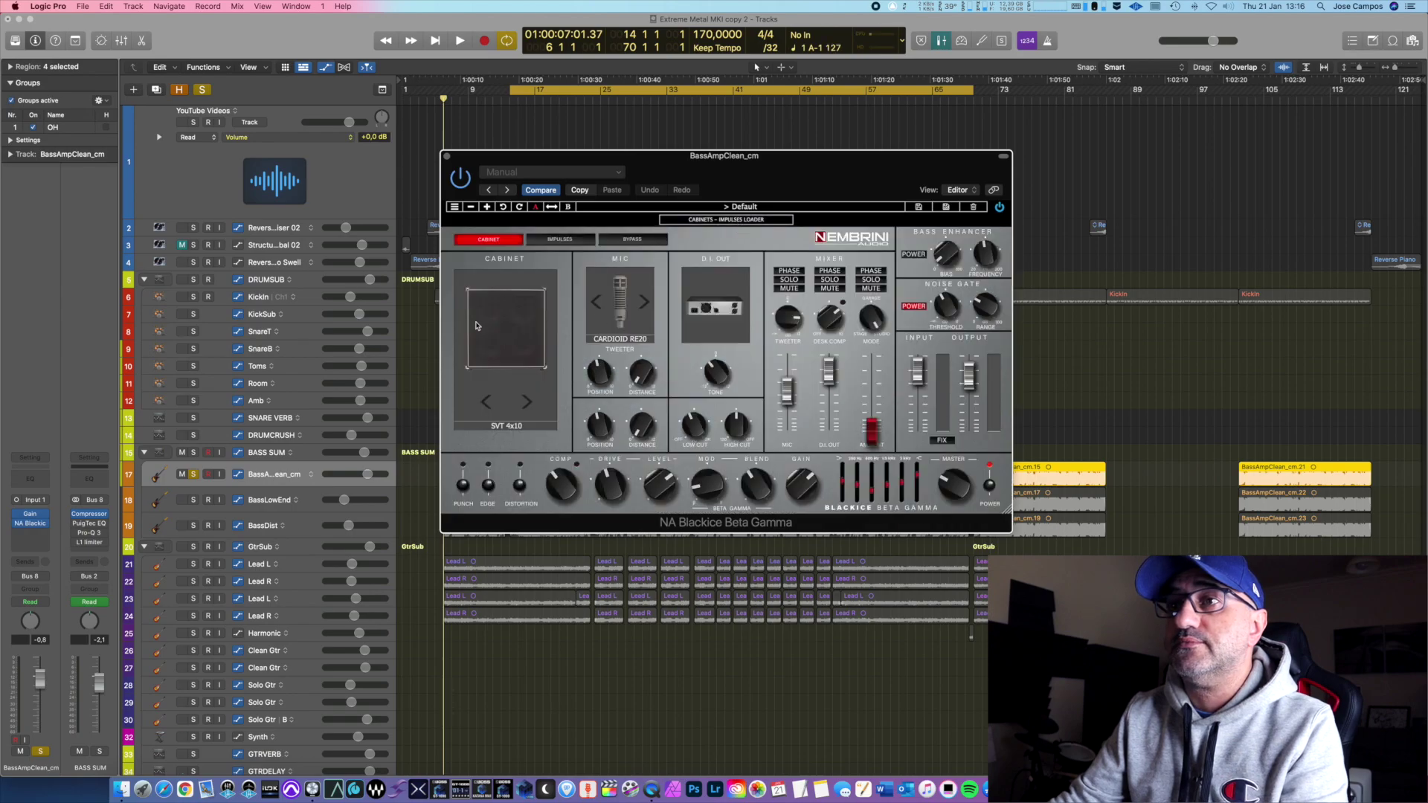
Cycle through the cabinet and mic models back to SVT 4x10, then view the Impulses and Bypass pages
{"action": "left_click", "coordinate": [525, 403]}
{"action": "left_click", "coordinate": [526, 403]}
{"action": "left_click", "coordinate": [526, 404]}
{"action": "left_click", "coordinate": [526, 404]}
{"action": "left_click", "coordinate": [644, 303]}
{"action": "left_click", "coordinate": [644, 302]}
{"action": "left_click", "coordinate": [644, 303]}
{"action": "left_click", "coordinate": [644, 304]}
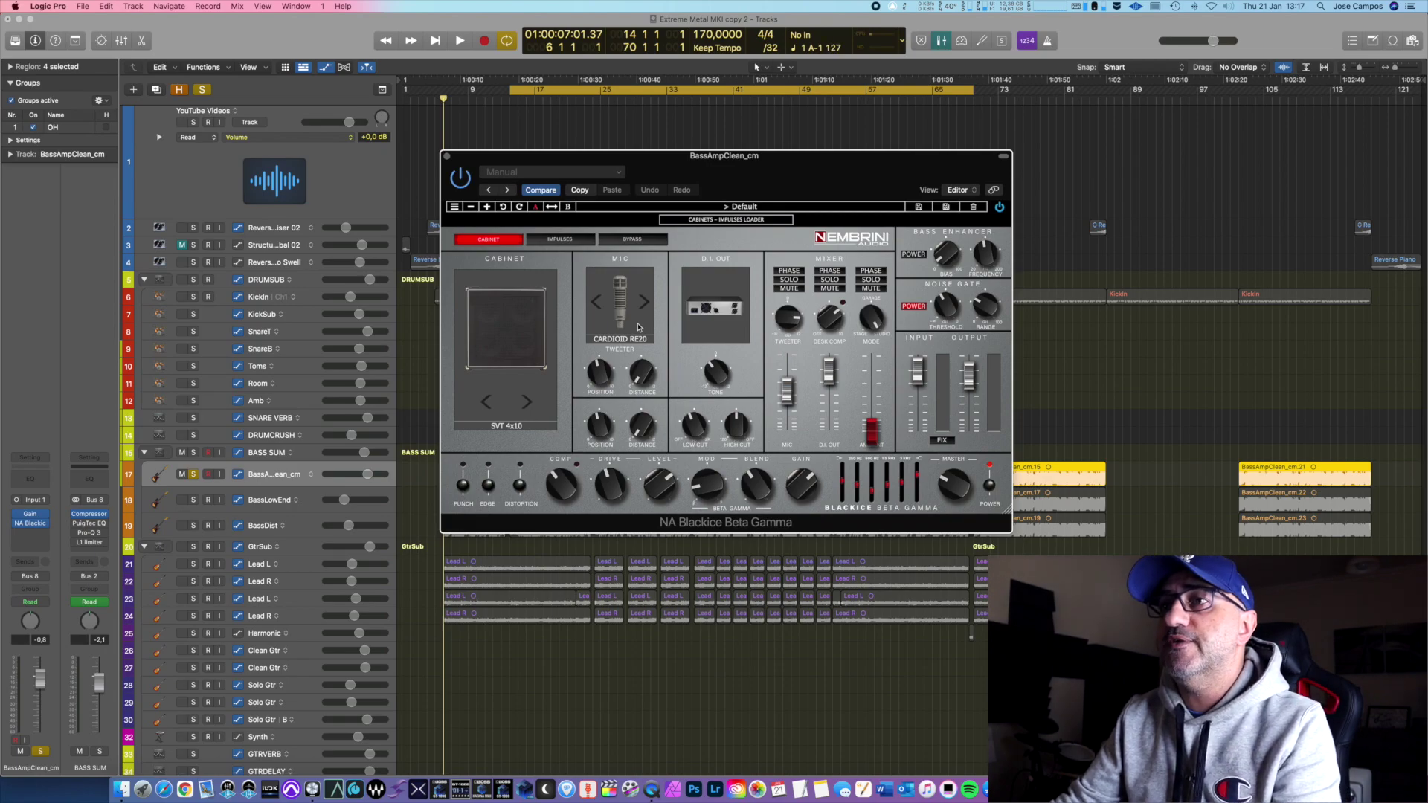
{"action": "left_click", "coordinate": [561, 241]}
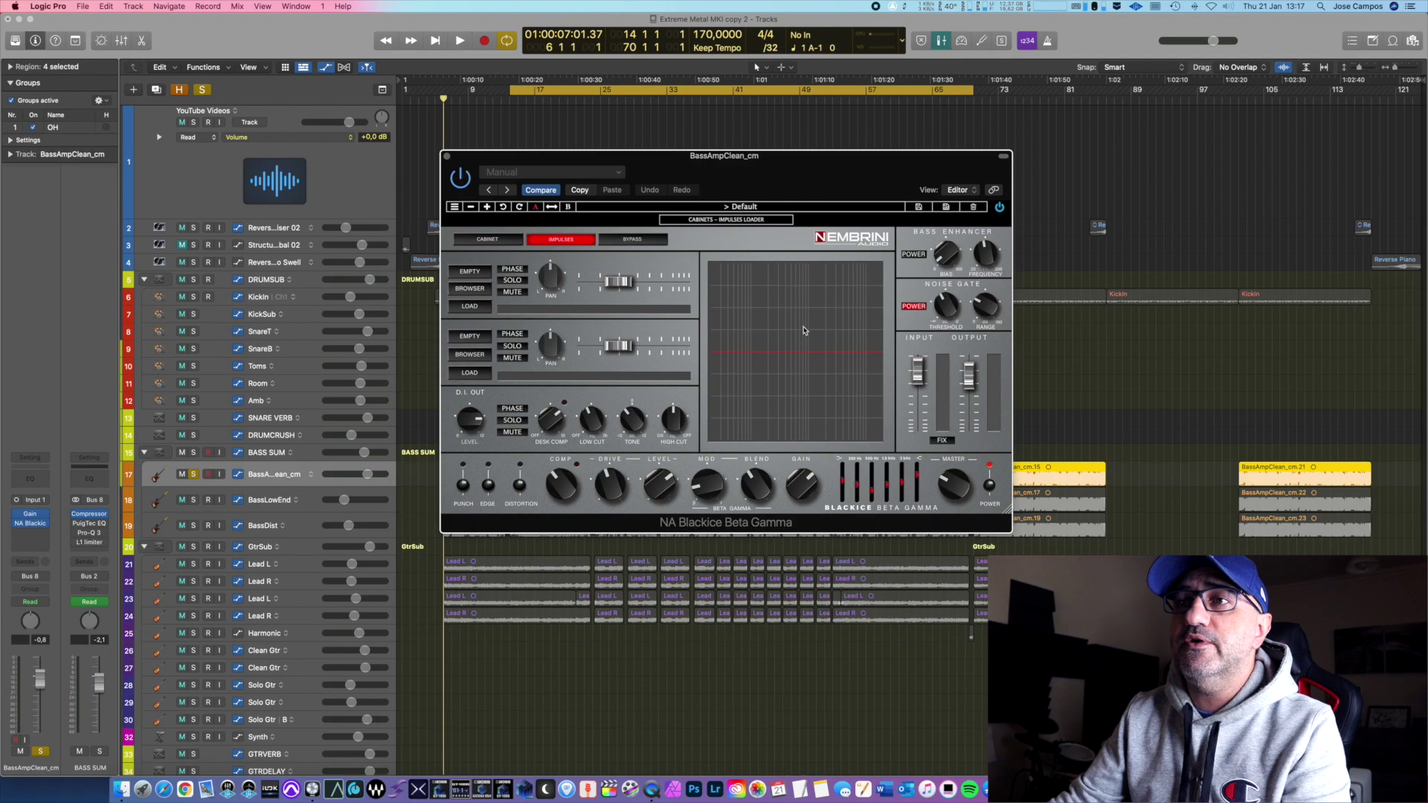
{"action": "left_click", "coordinate": [644, 241]}
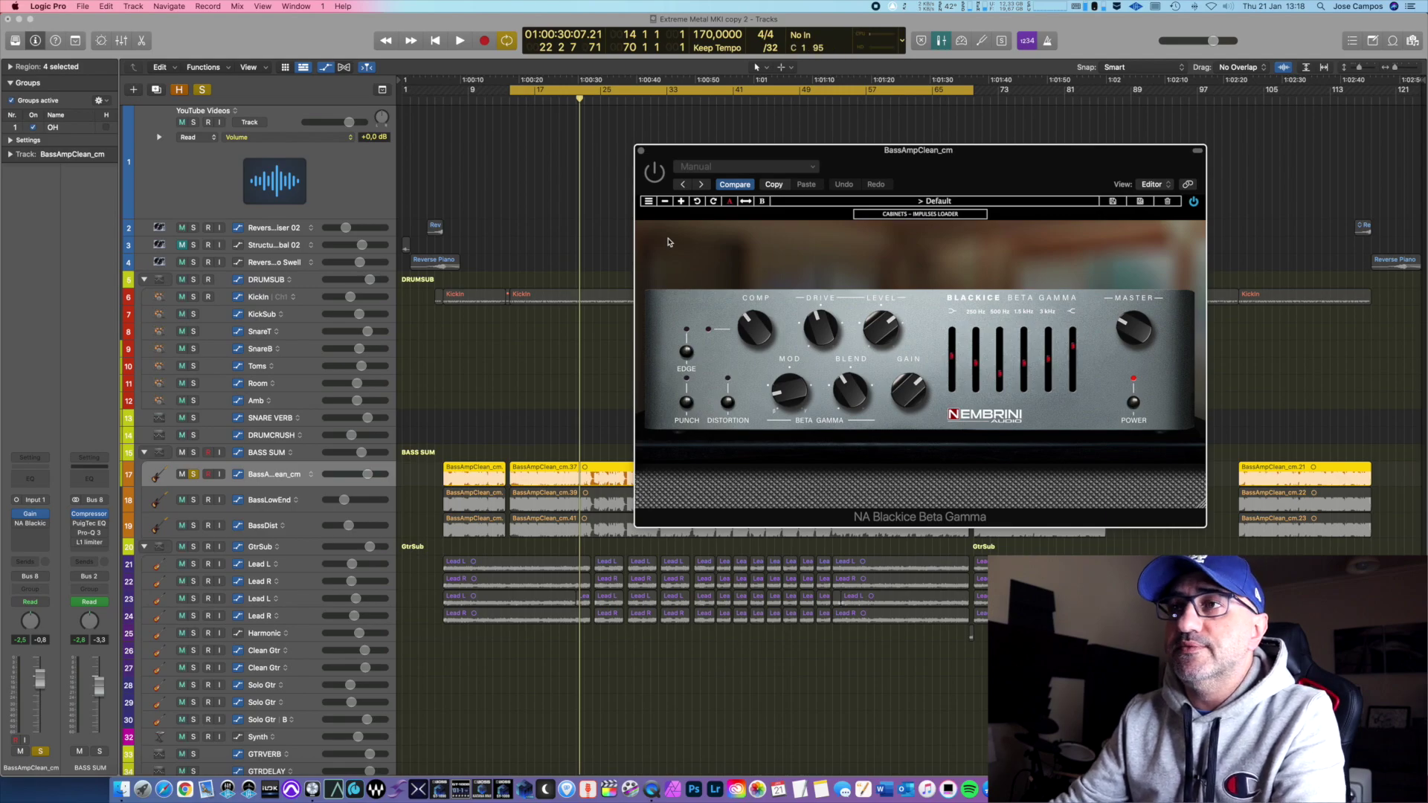
Audition the loop, then turn the Mod blend from 70% Beta up to 100% Beta
{"action": "key", "text": "space"}
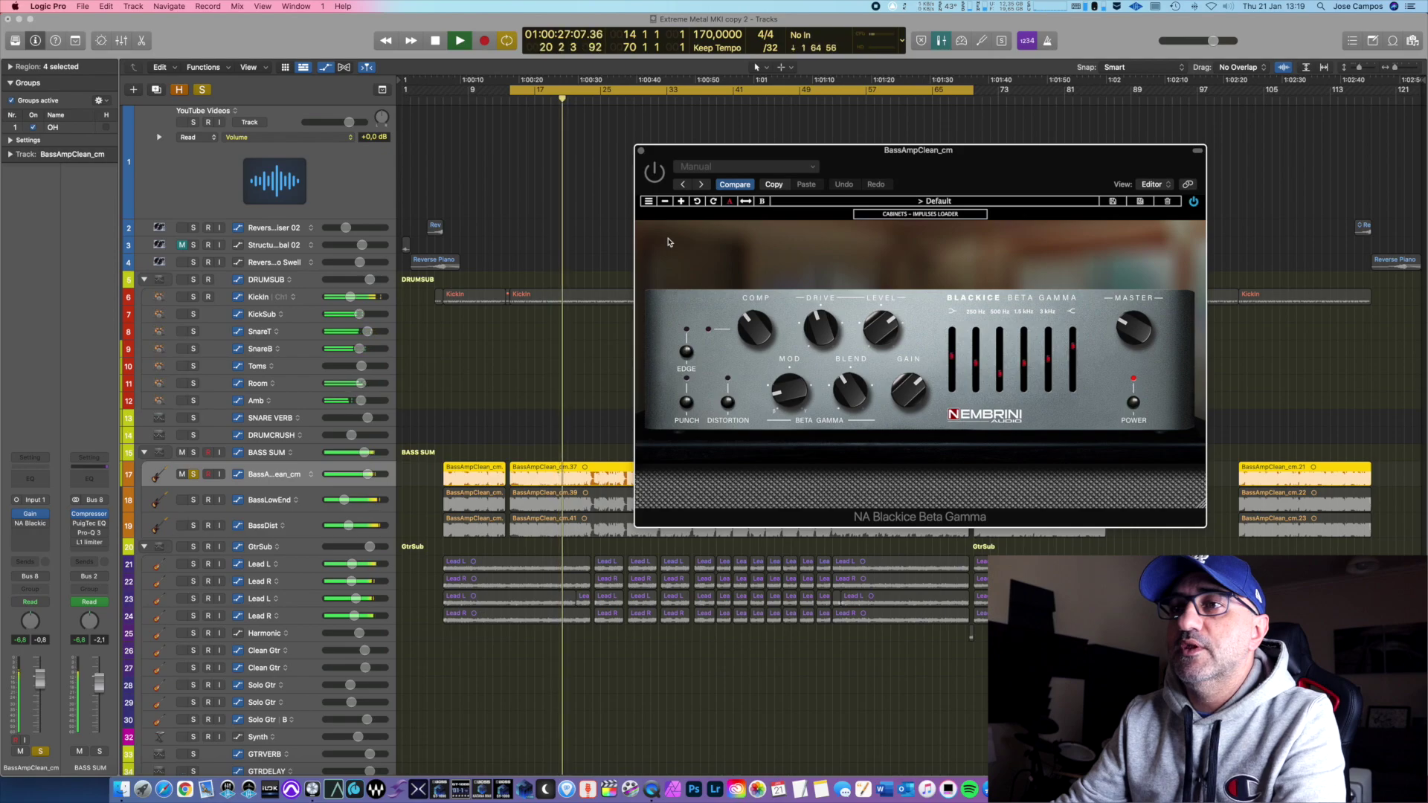
{"action": "key", "text": "space"}
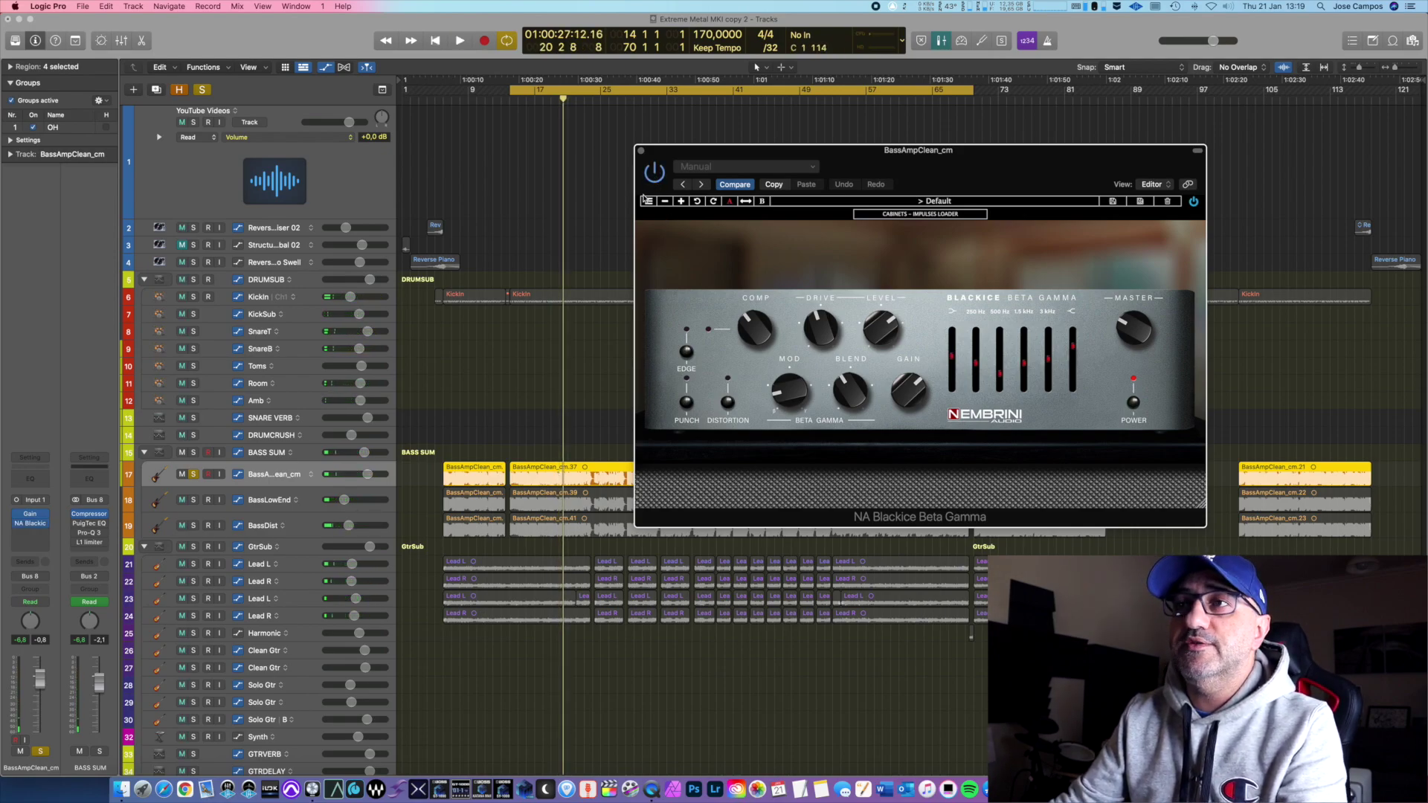
{"action": "key", "text": "space"}
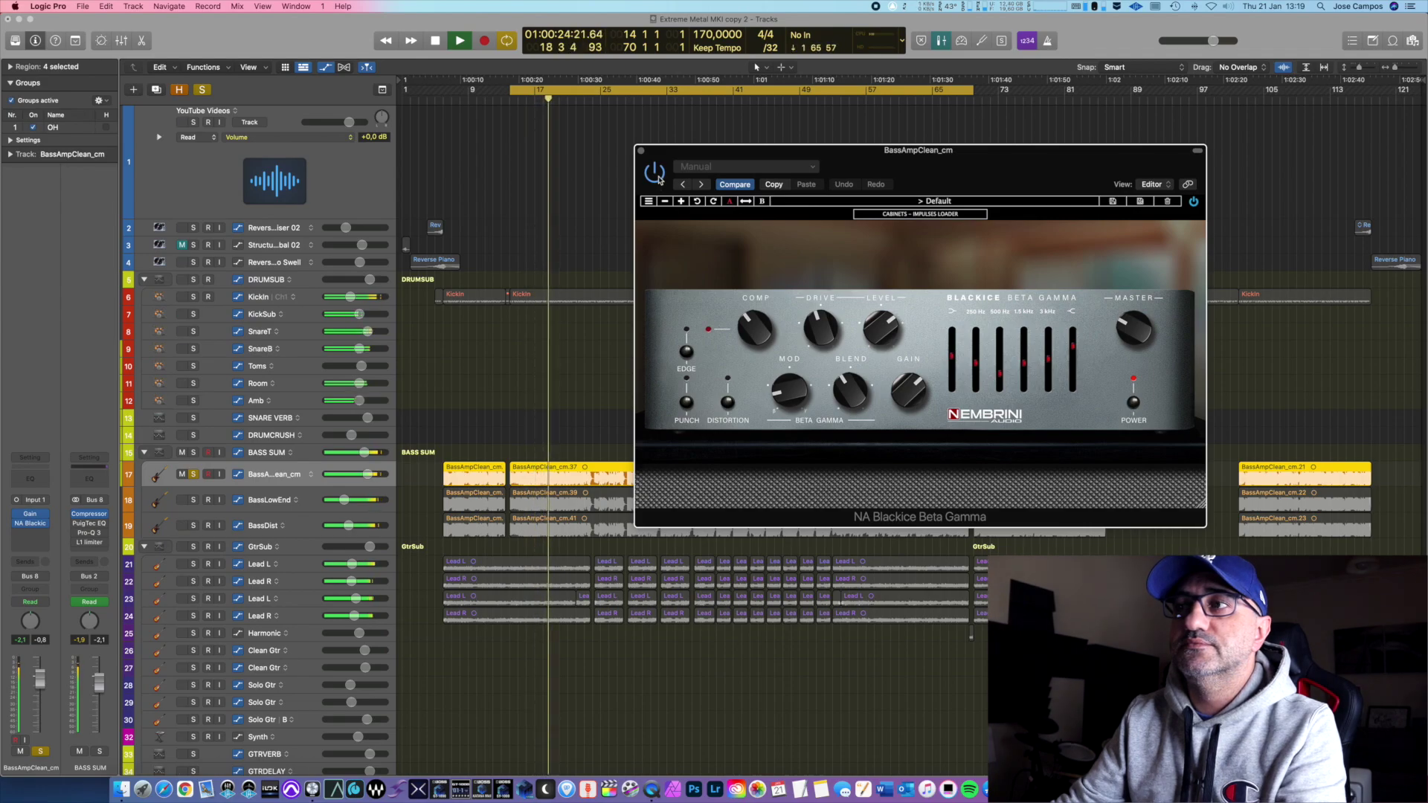
{"action": "key", "text": "space"}
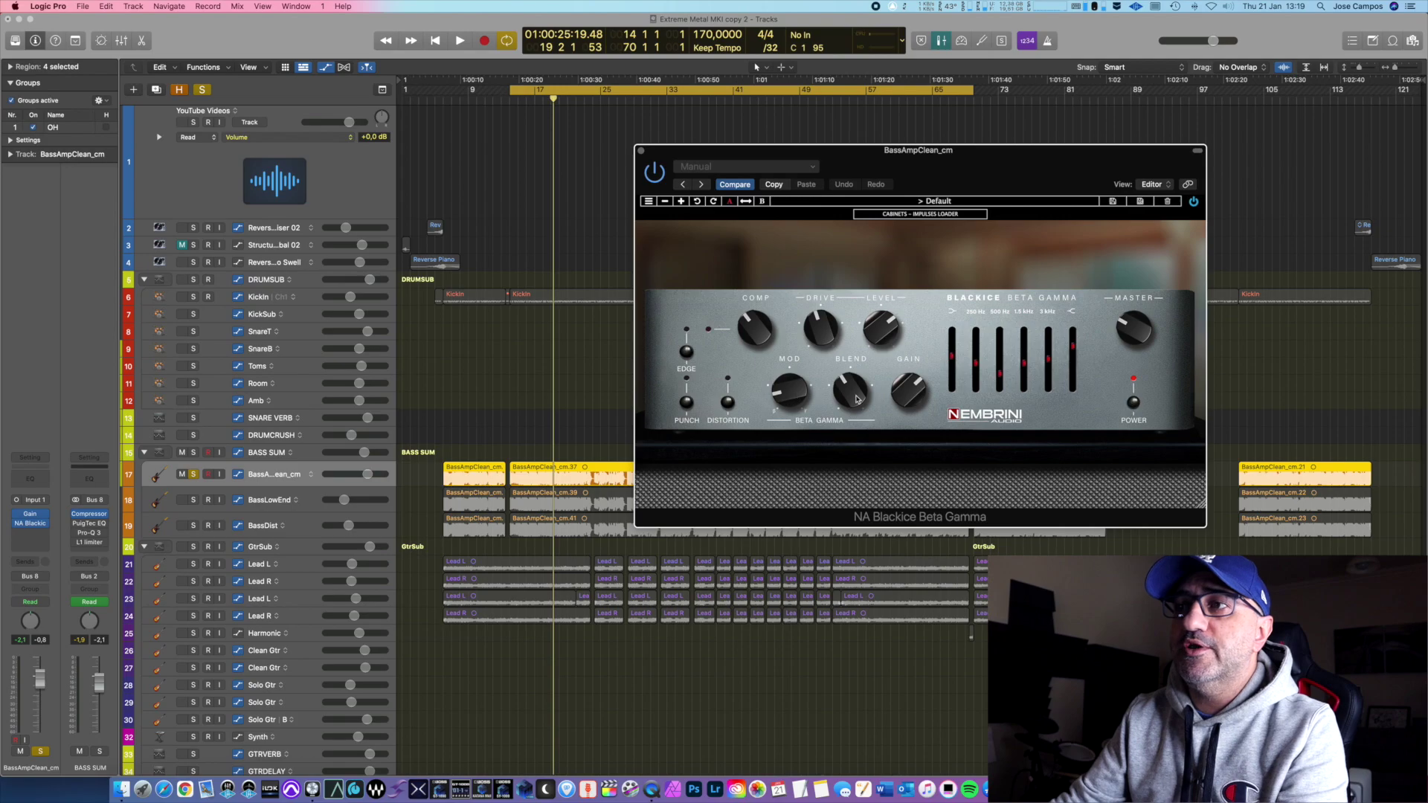
{"action": "left_click", "coordinate": [794, 400]}
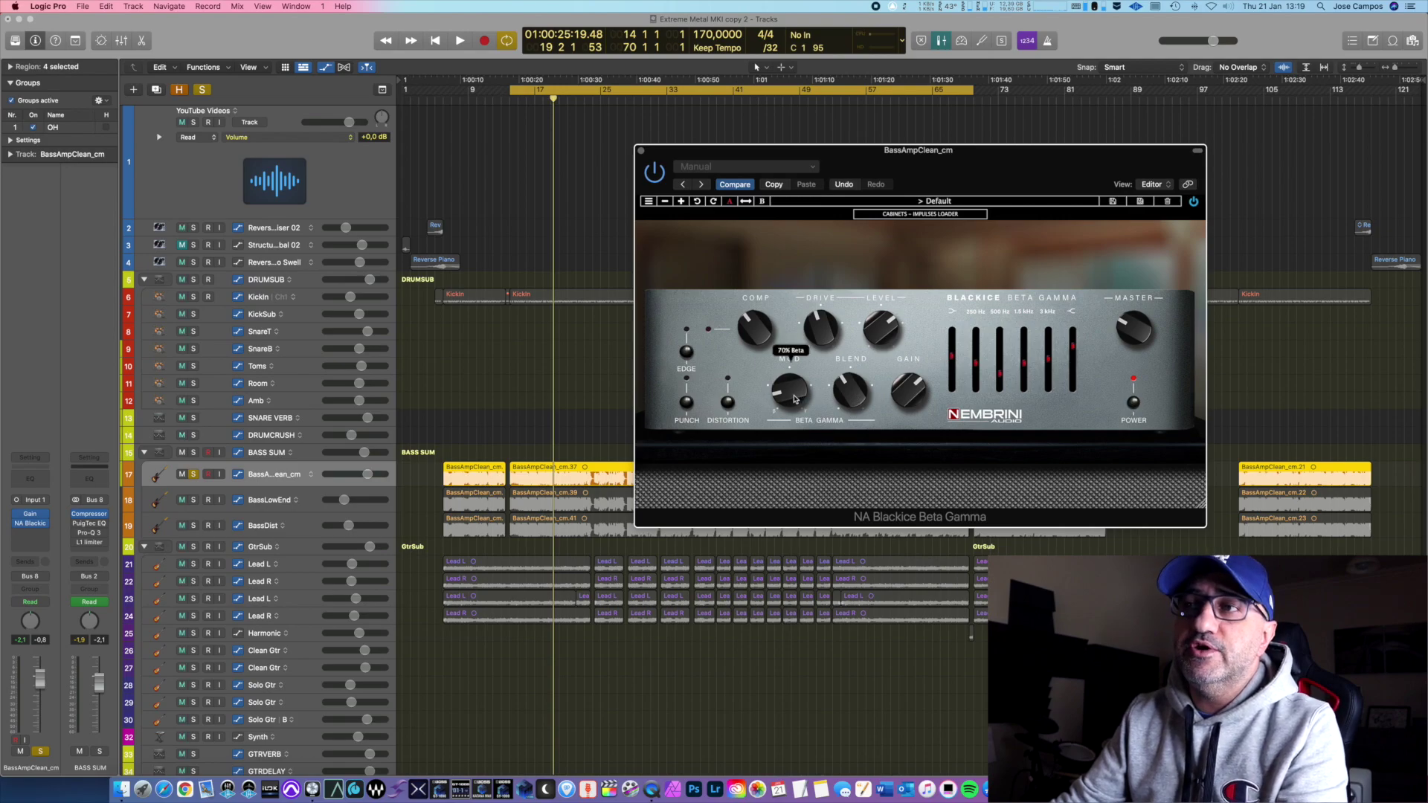
{"action": "mouse_move", "coordinate": [794, 401]}
{"action": "left_mouse_down"}
{"action": "mouse_move", "coordinate": [801, 427]}
{"action": "mouse_move", "coordinate": [805, 259]}
{"action": "mouse_move", "coordinate": [800, 374]}
{"action": "left_mouse_up"}
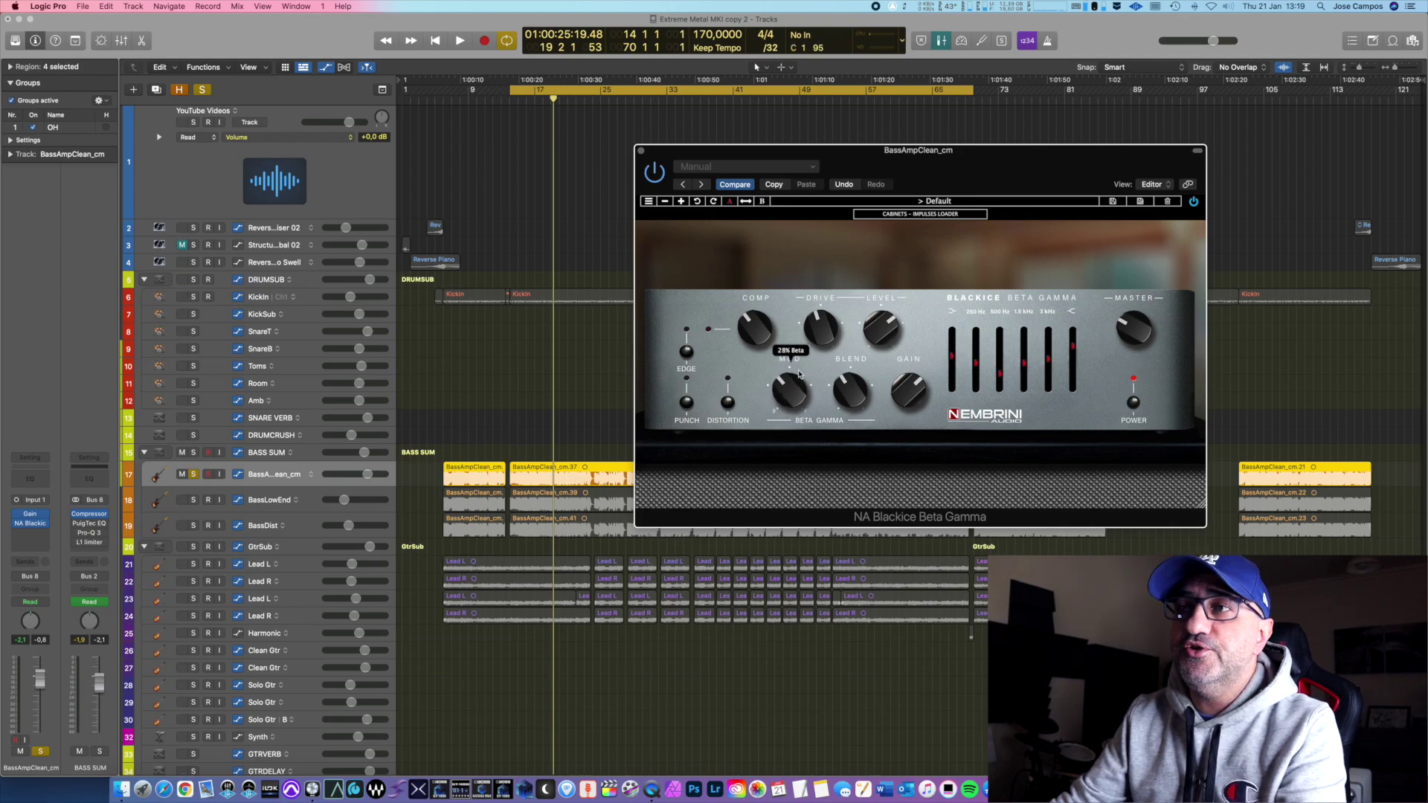
Open the NA Blackice Beta Gamma PDF manual and scroll to its front-panel controls
{"action": "left_click", "coordinate": [649, 201]}
{"action": "left_click", "coordinate": [886, 241]}
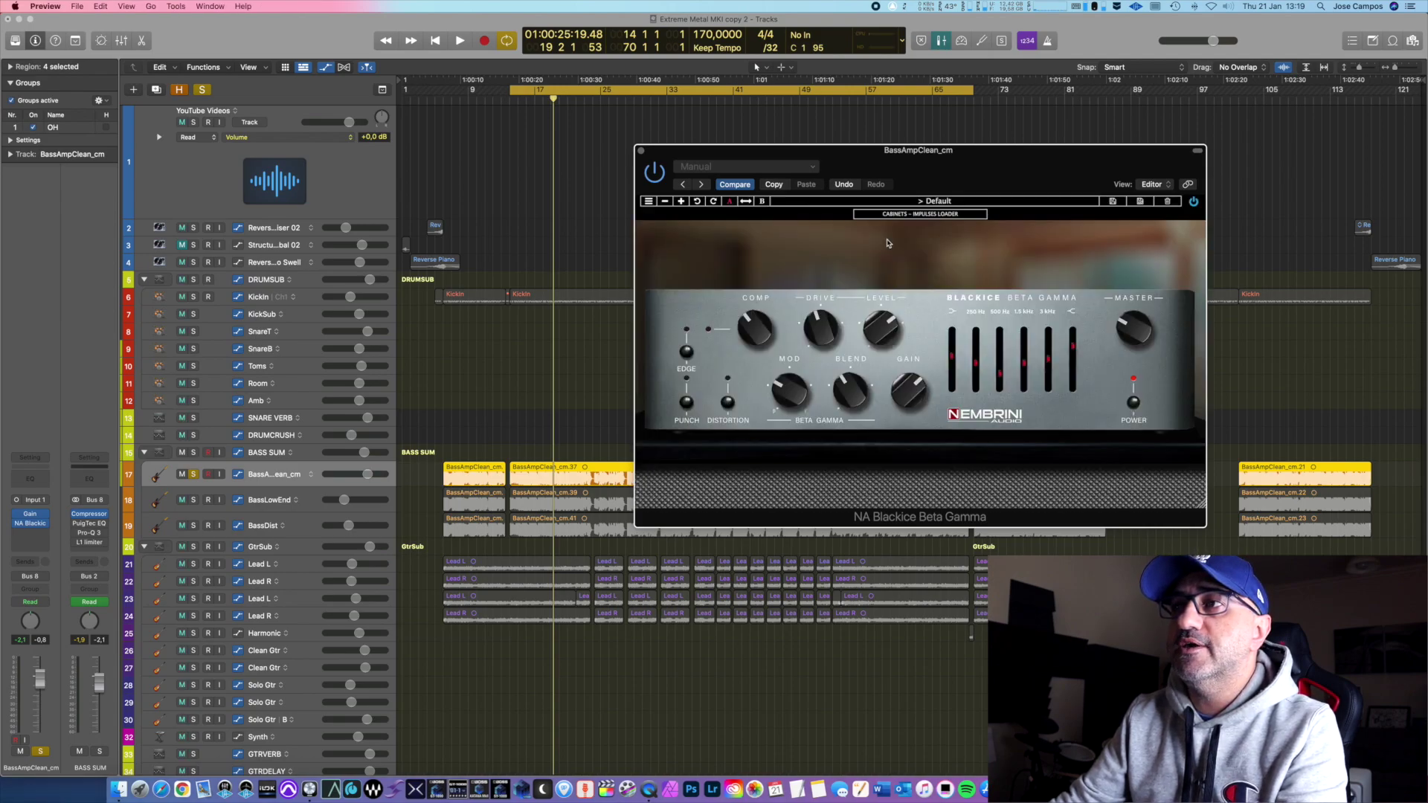
{"action": "scroll", "coordinate": [482, 376], "scroll_direction": "down", "scroll_amount": 10}
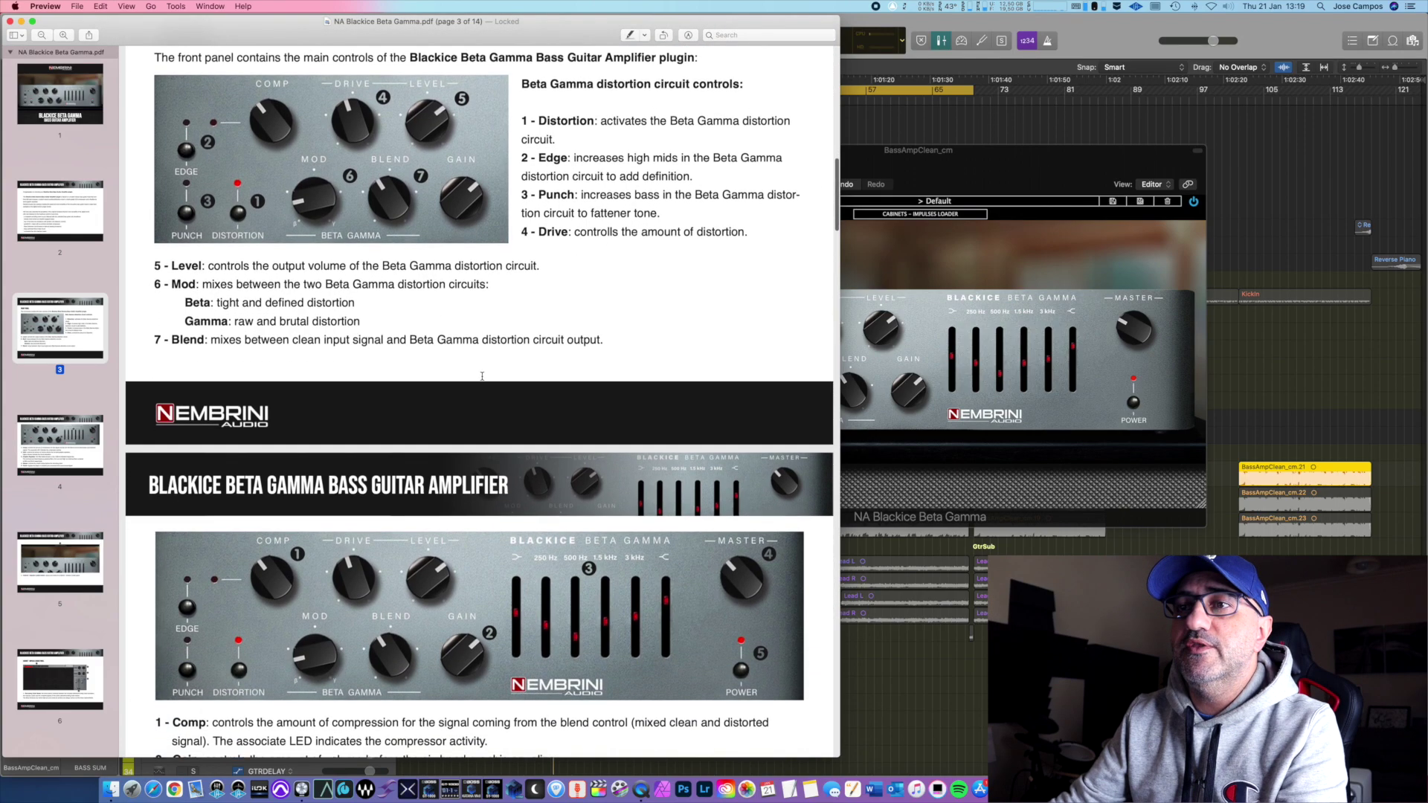
{"action": "scroll", "coordinate": [482, 375], "scroll_direction": "down", "scroll_amount": 5}
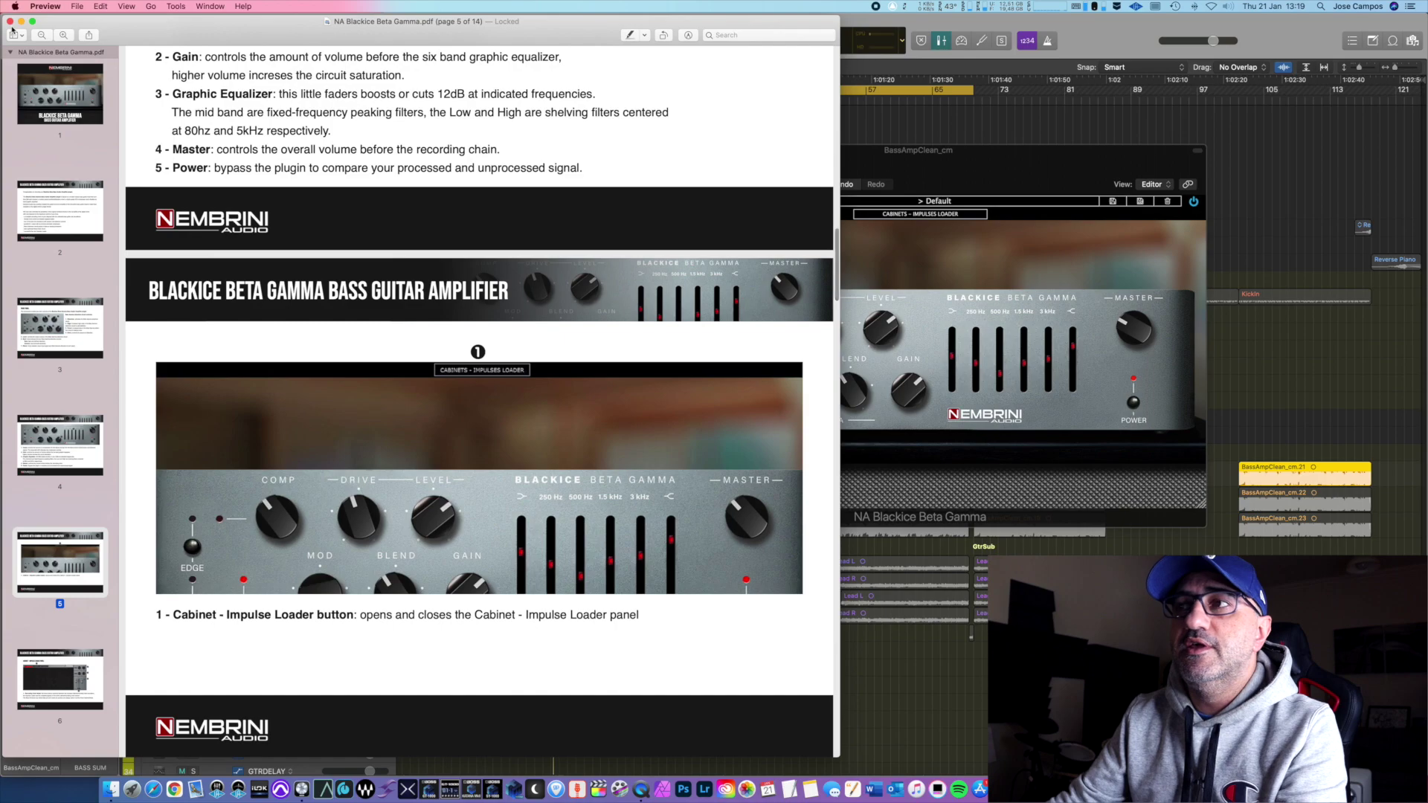
Back in Logic, raise Blend to 77% distortion and lower the Mod blend slightly
{"action": "left_click", "coordinate": [1099, 49]}
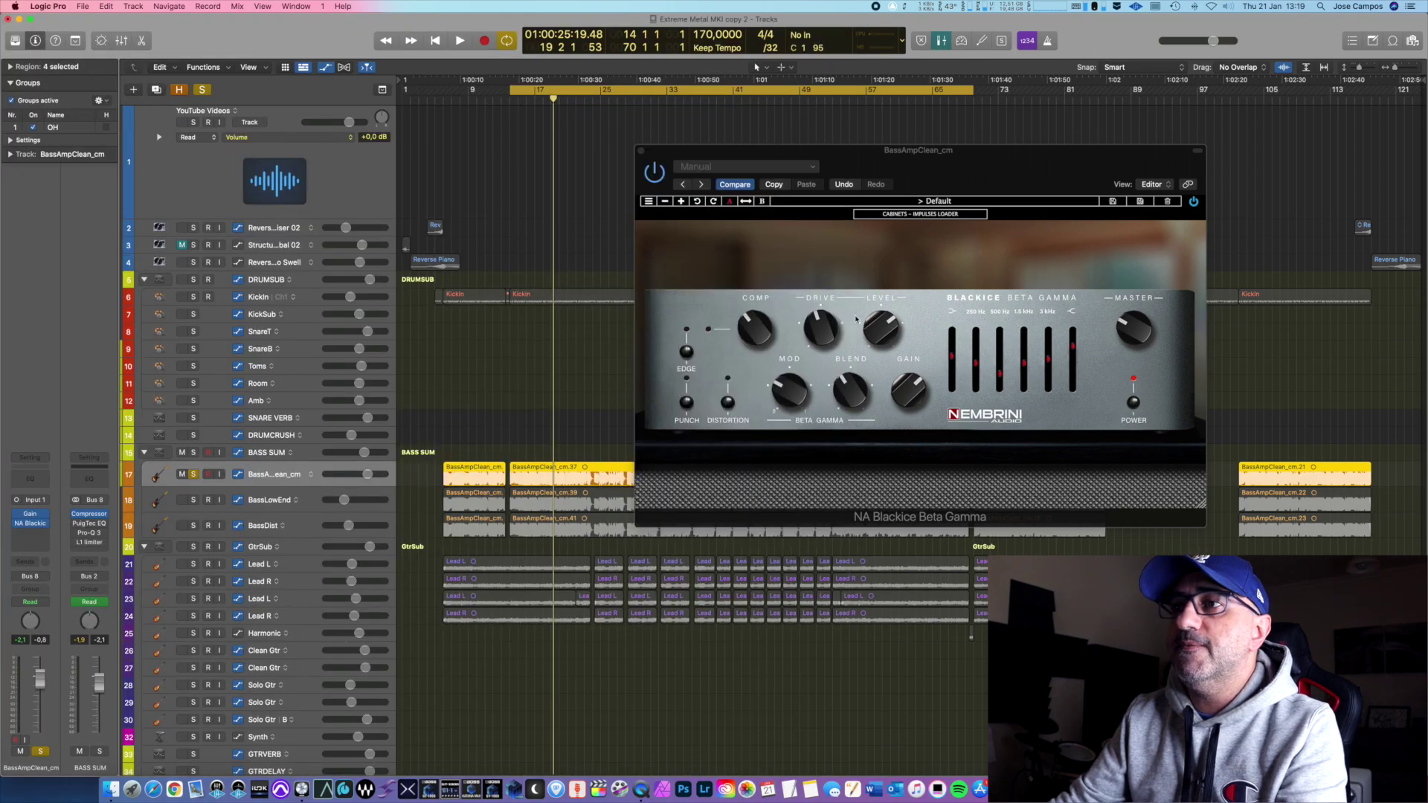
{"action": "left_click_drag", "start_coordinate": [854, 396], "coordinate": [862, 466]}
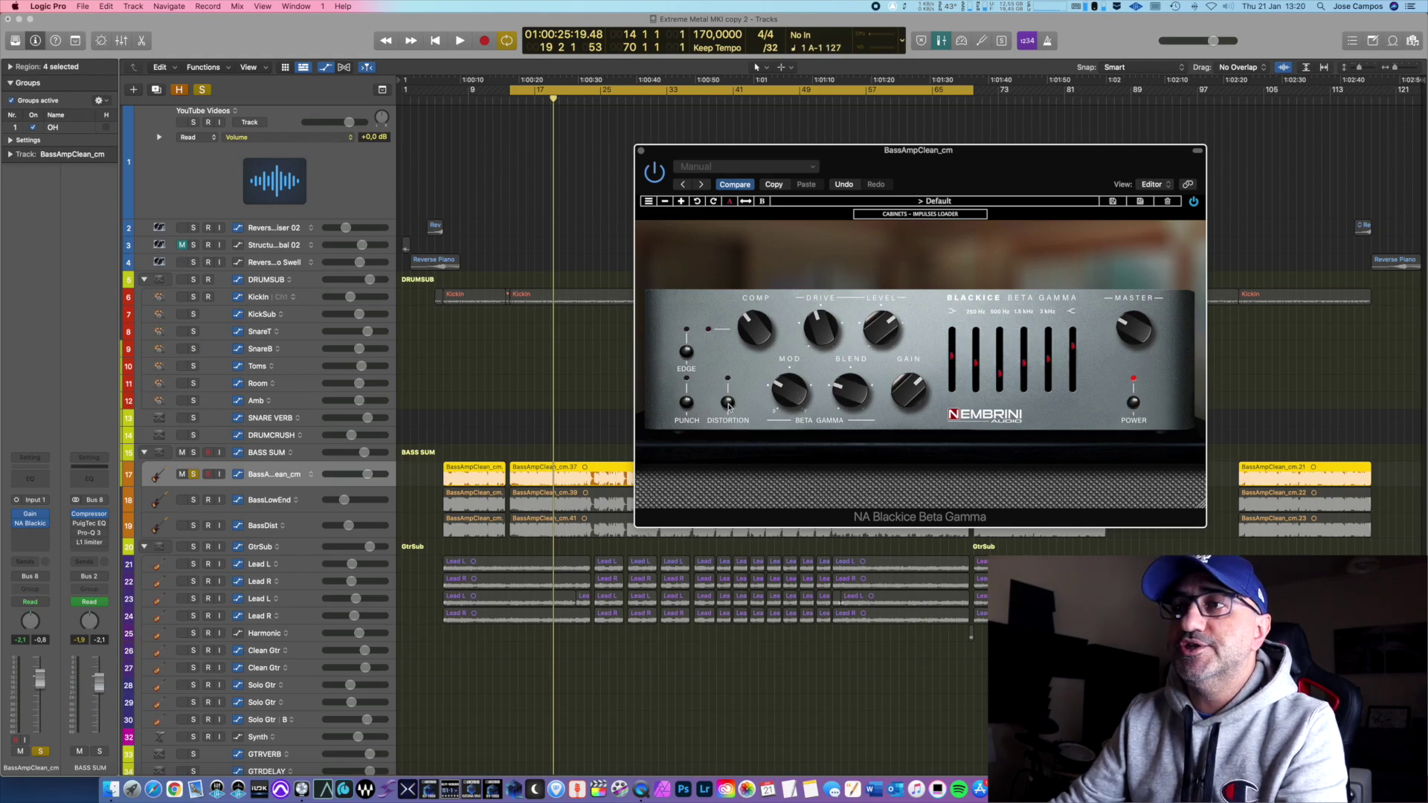
{"action": "left_click_drag", "start_coordinate": [796, 402], "coordinate": [806, 454]}
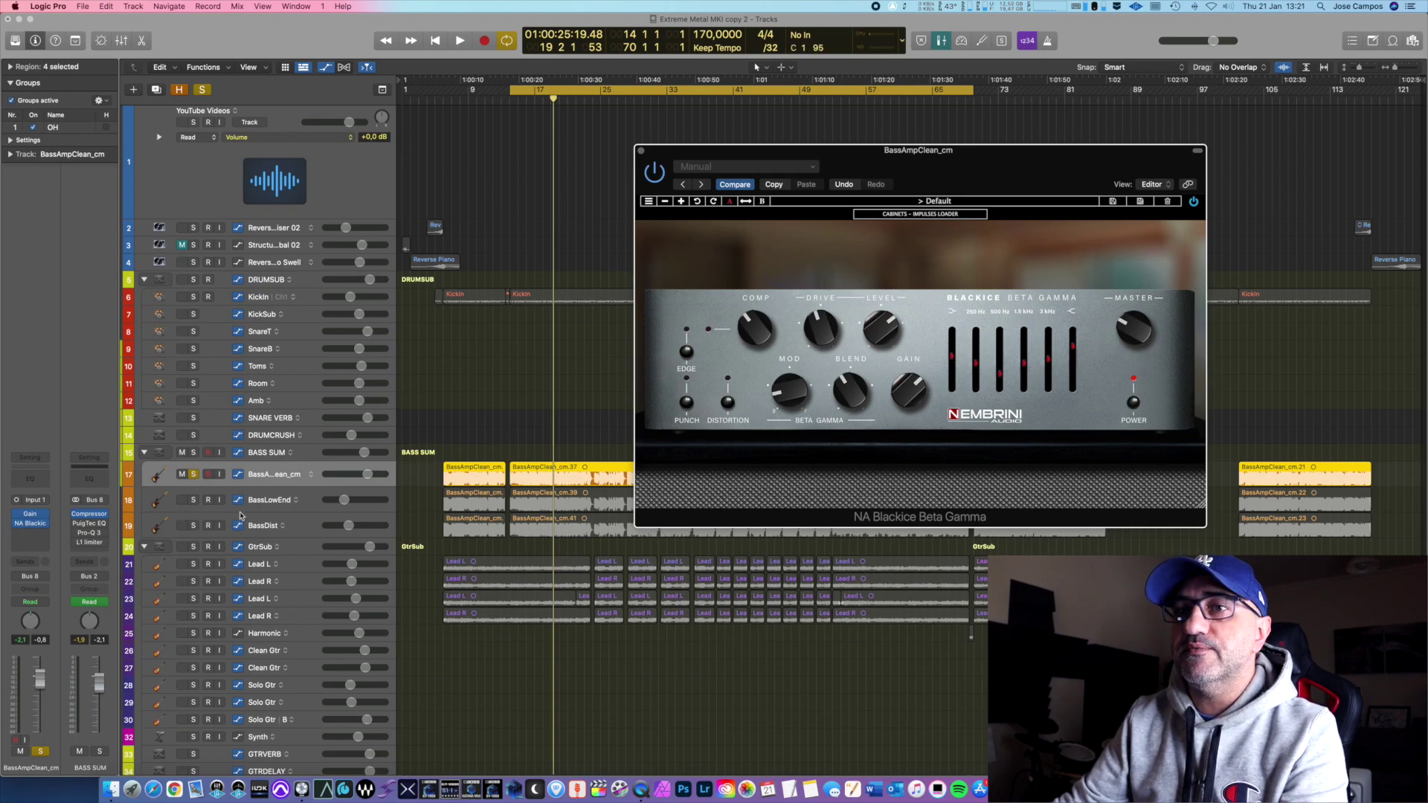
Solo BassLowEnd, BassDist and the BASS SUM folder and play the loop with all bass tracks
{"action": "left_click", "coordinate": [194, 500]}
{"action": "left_click", "coordinate": [194, 526]}
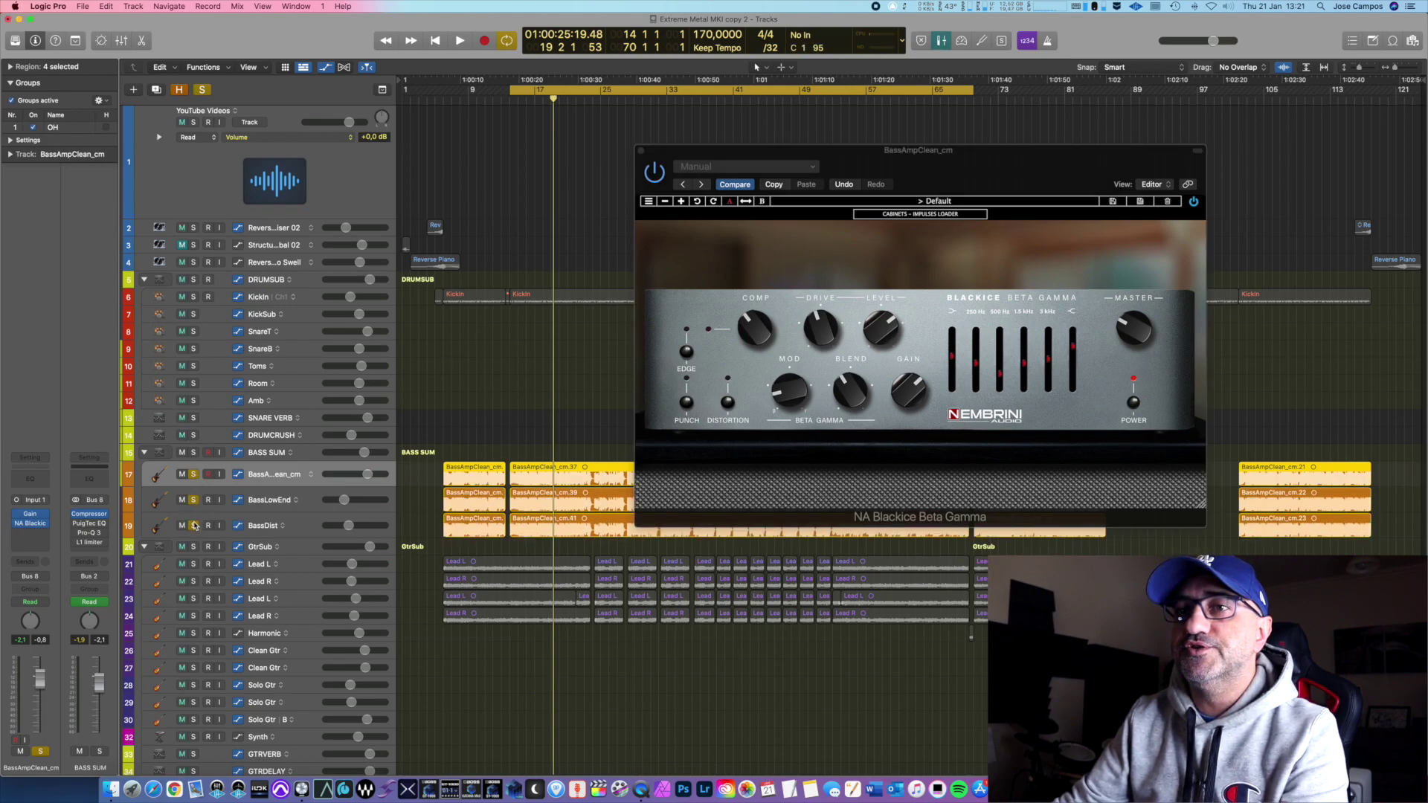
{"action": "left_click", "coordinate": [195, 454]}
{"action": "key", "text": "space"}
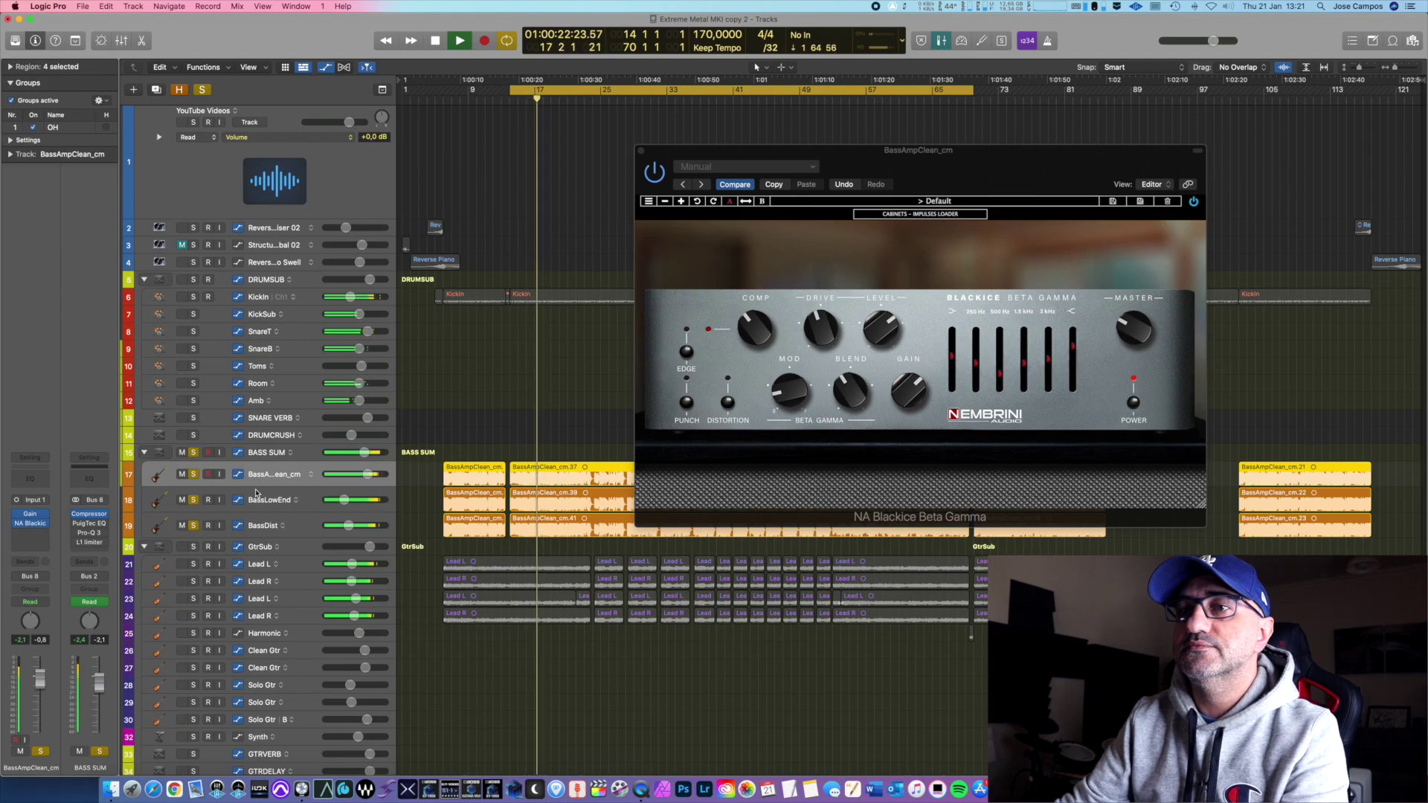
{"action": "key", "text": "space"}
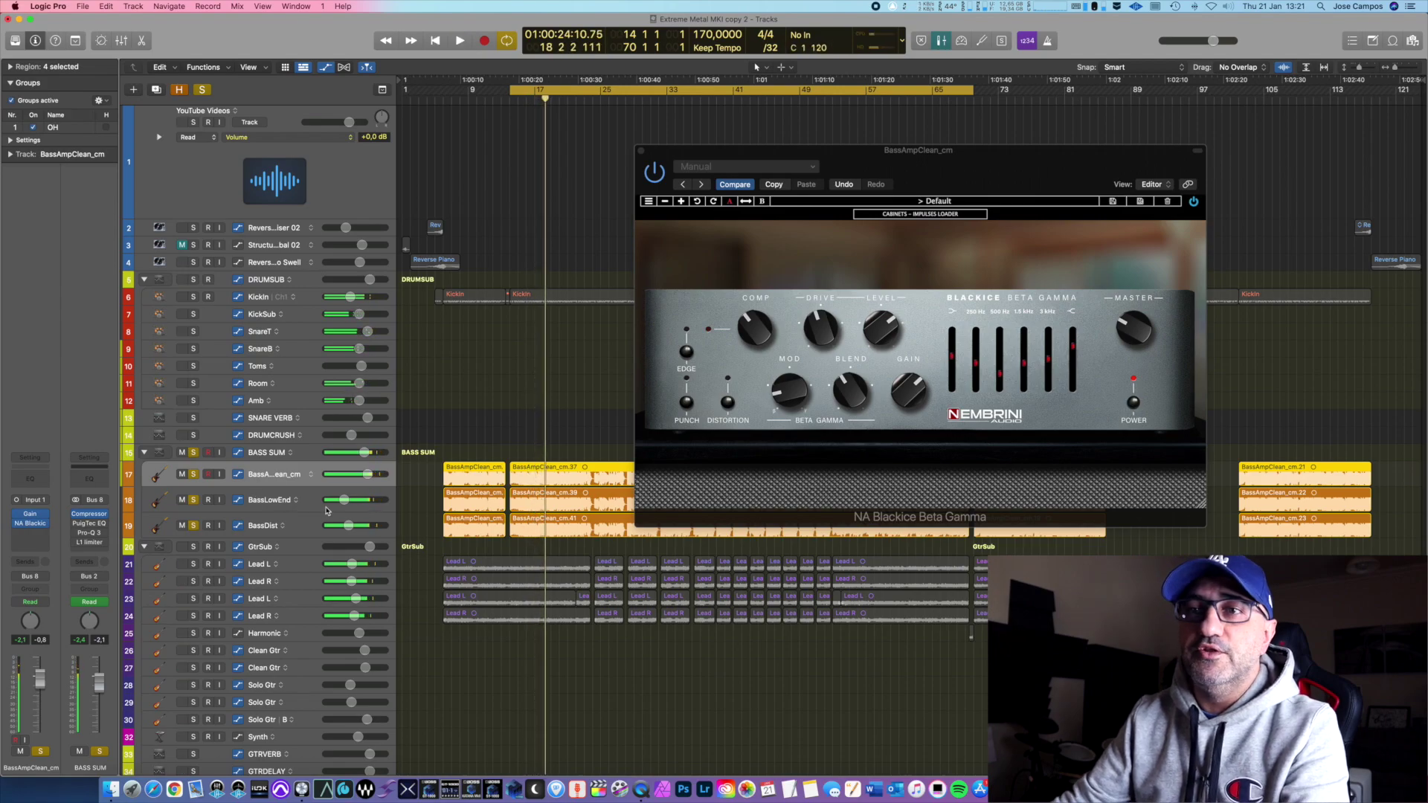
Unsolo BassLowEnd and BassDist and shift the plugin window slightly left
{"action": "left_click", "coordinate": [193, 500]}
{"action": "left_click", "coordinate": [195, 526]}
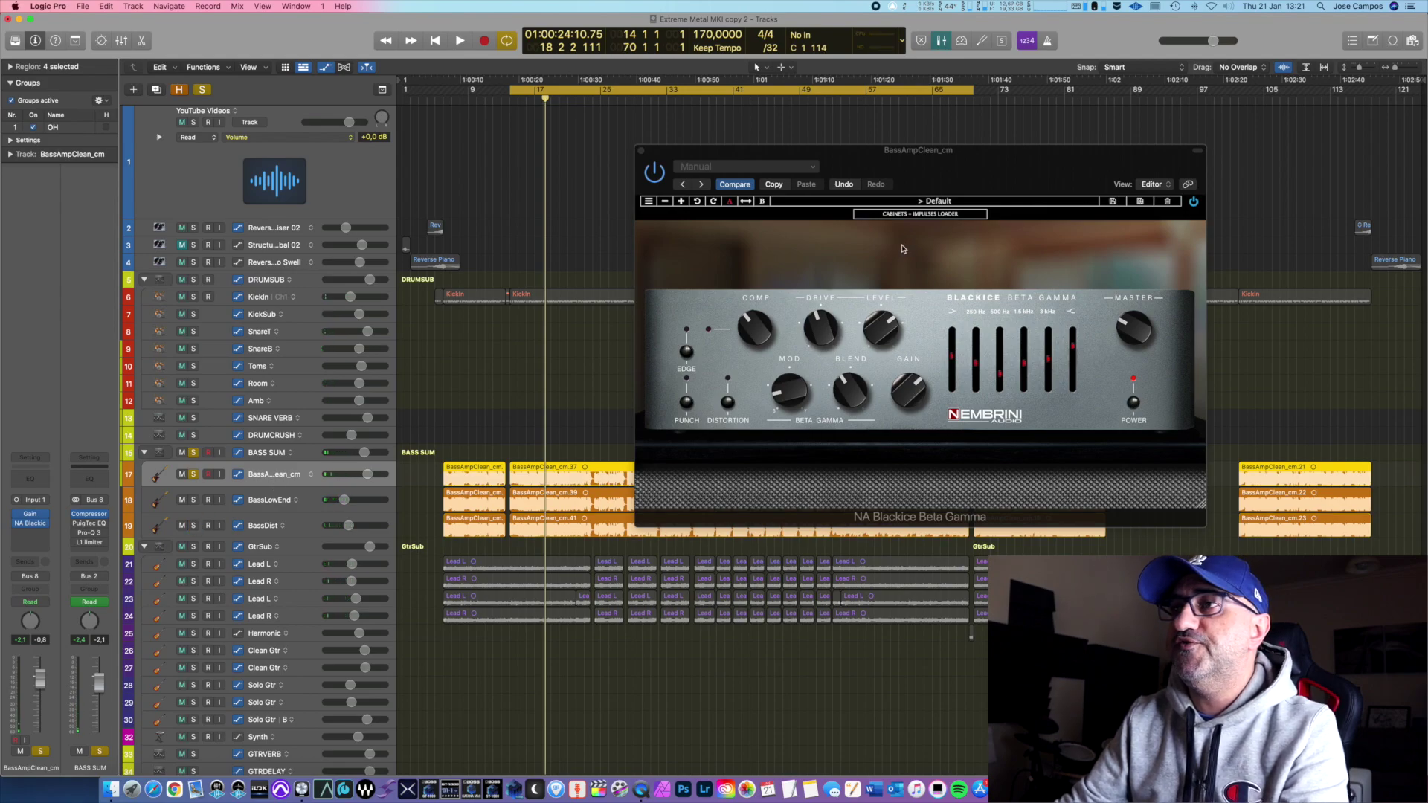
{"action": "left_click_drag", "start_coordinate": [936, 174], "coordinate": [911, 175]}
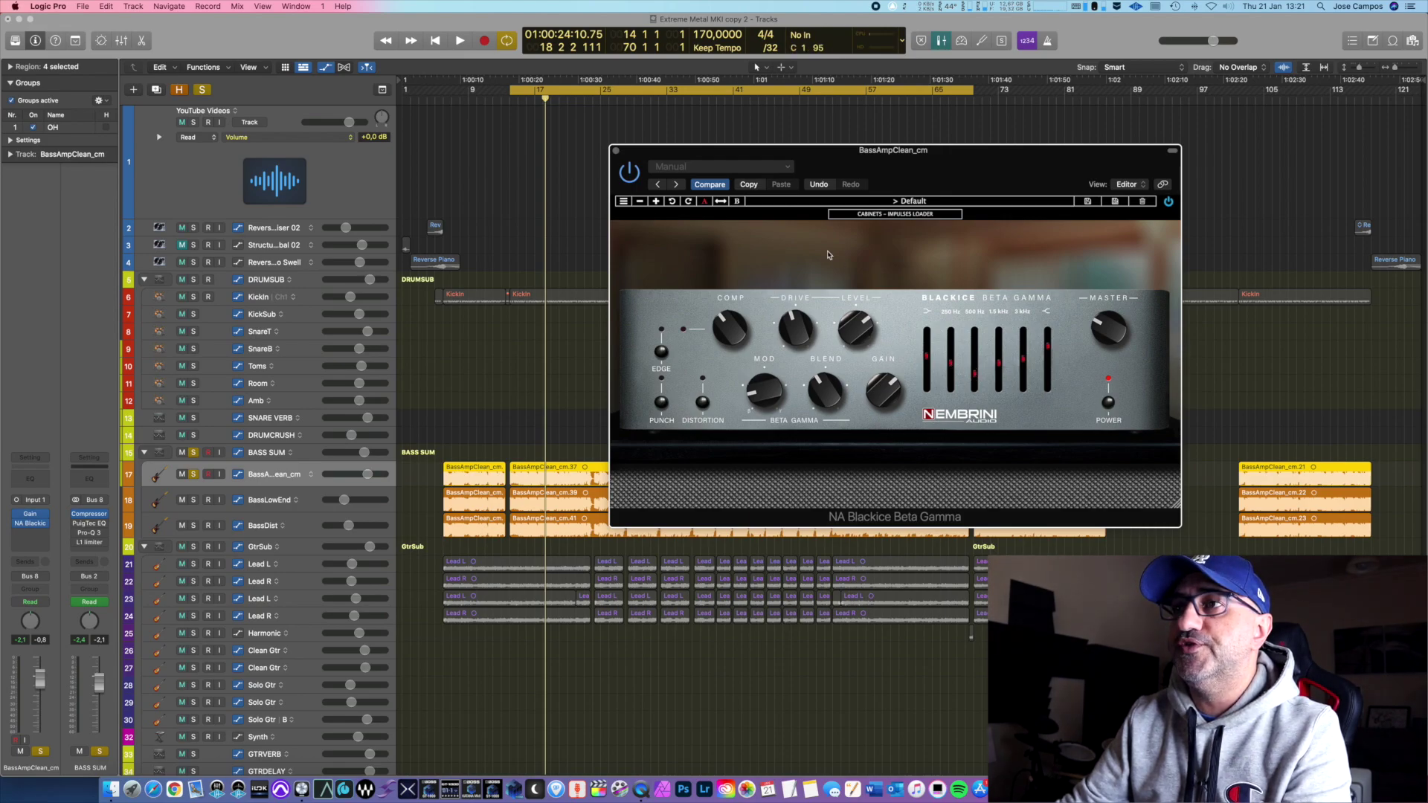
On the cabinet page, adjust the cabinet tone while playing the bass
{"action": "left_click", "coordinate": [905, 213]}
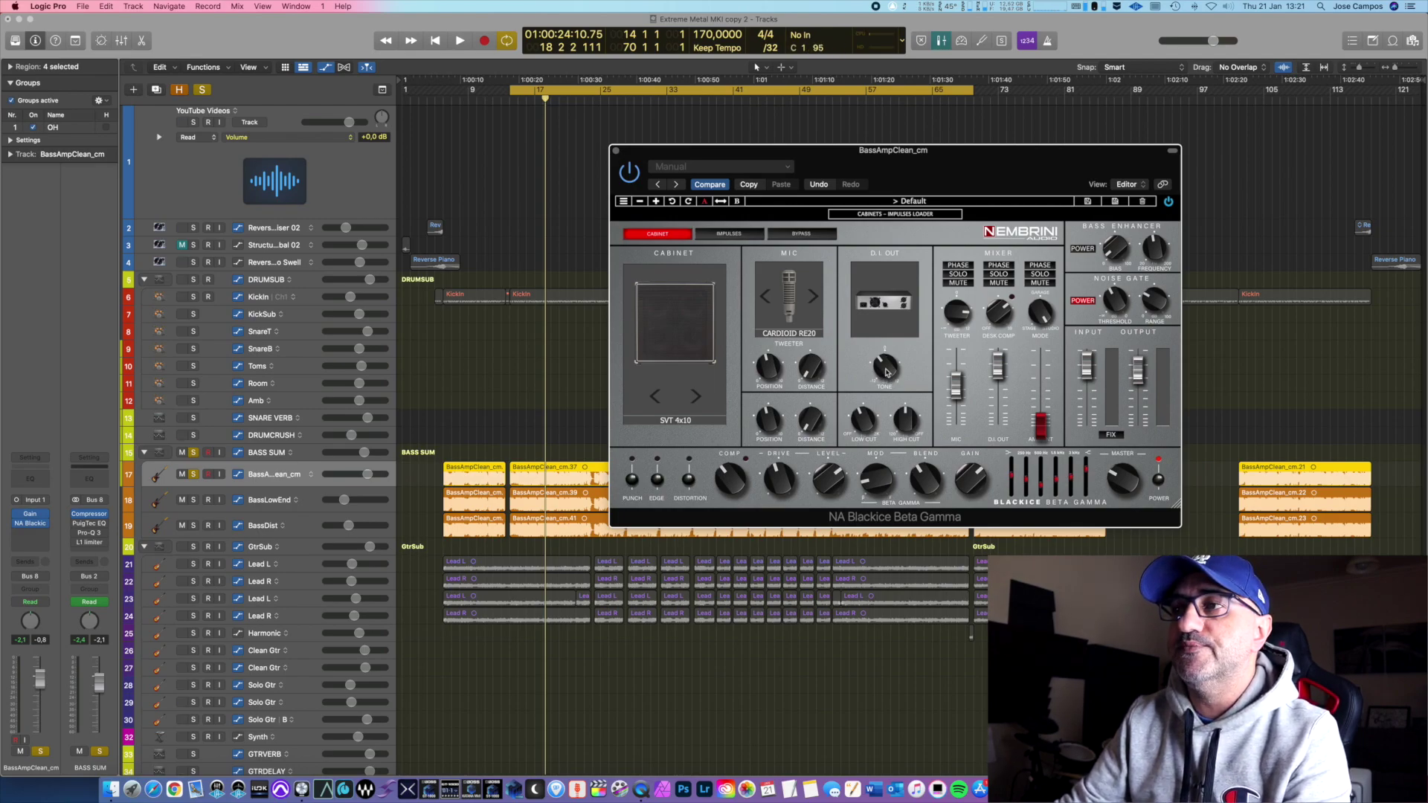
{"action": "key", "text": "space"}
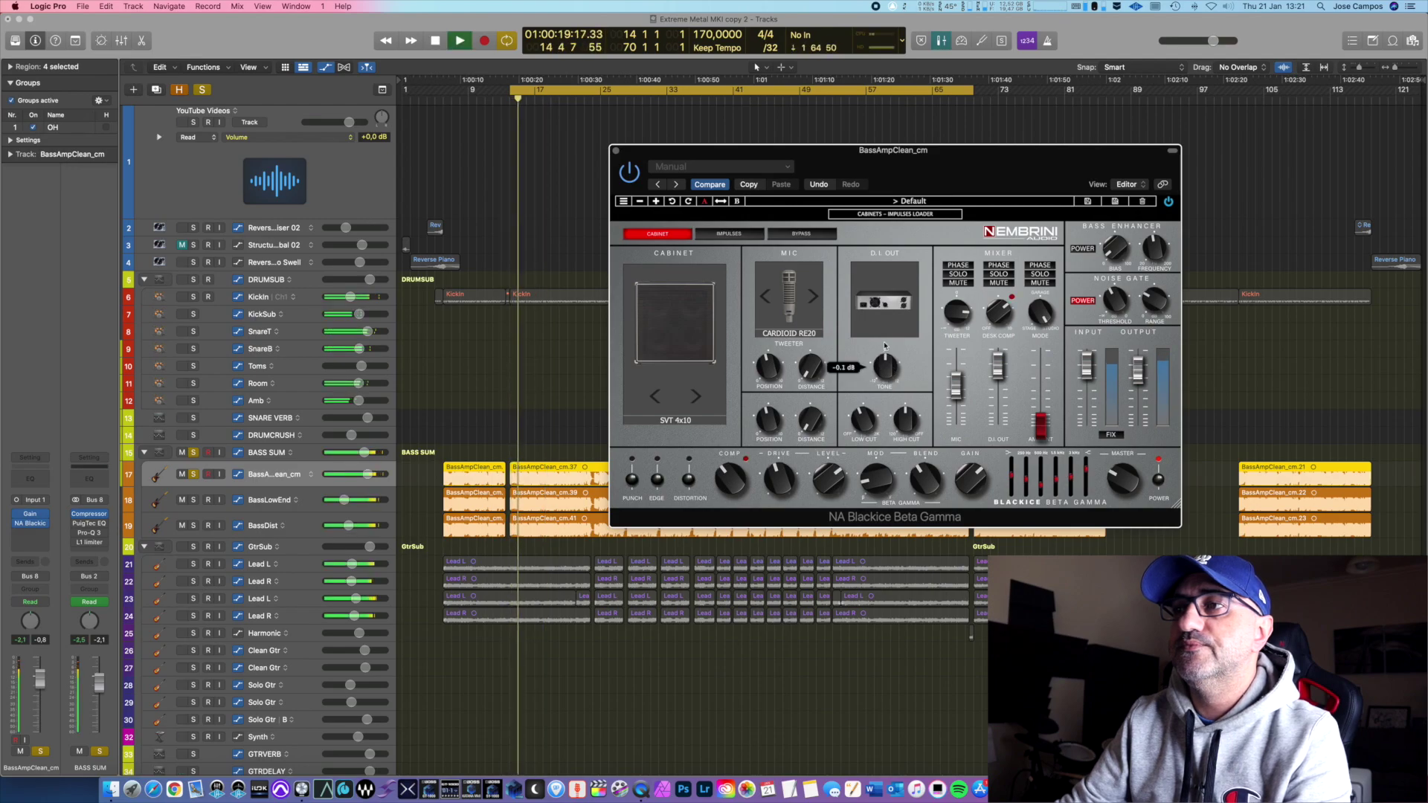
{"action": "left_click_drag", "start_coordinate": [885, 344], "coordinate": [895, 404]}
{"action": "key", "text": "space"}
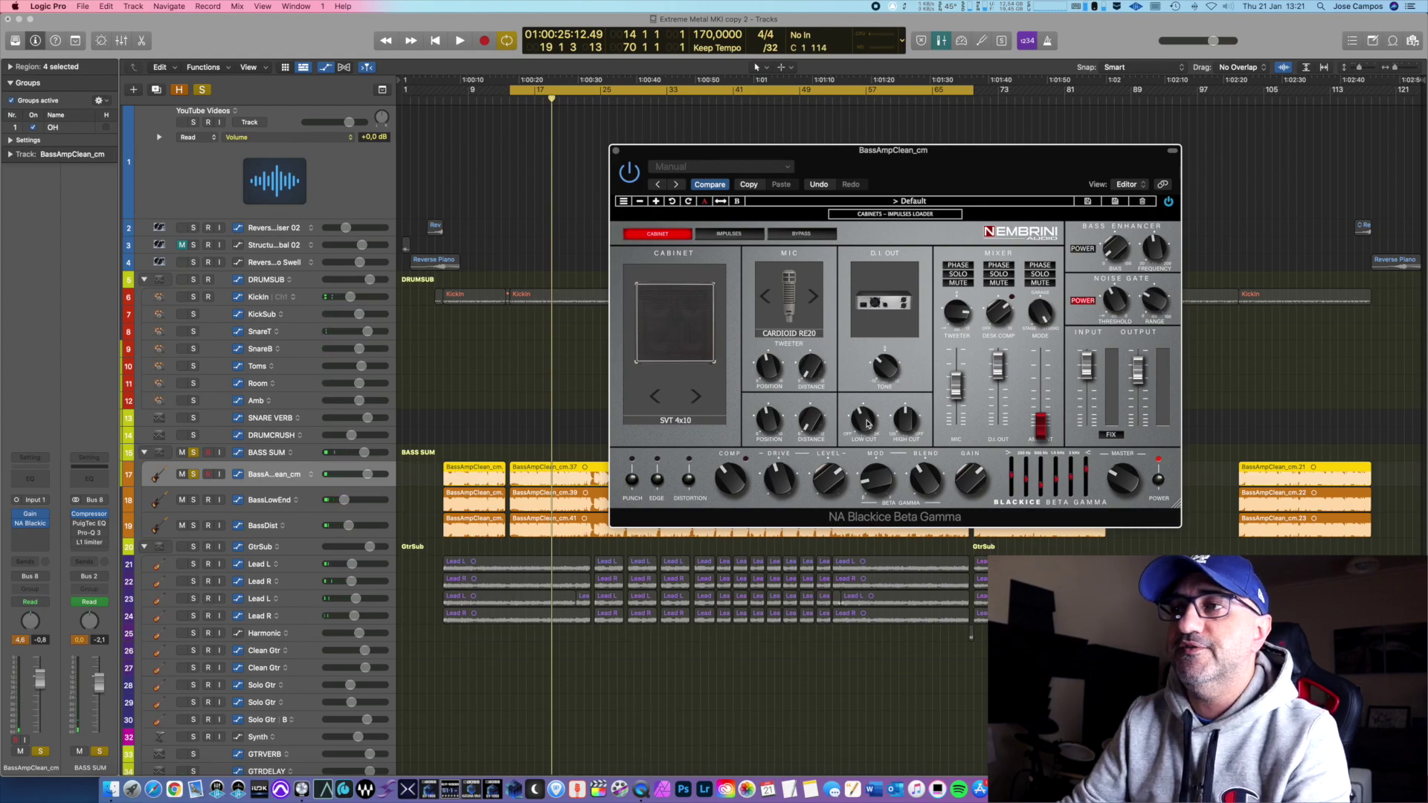
Replay the cycle and set low cut near 163 Hz, high cut near 6961 Hz, tone -7.8 dB
{"action": "key", "text": "space"}
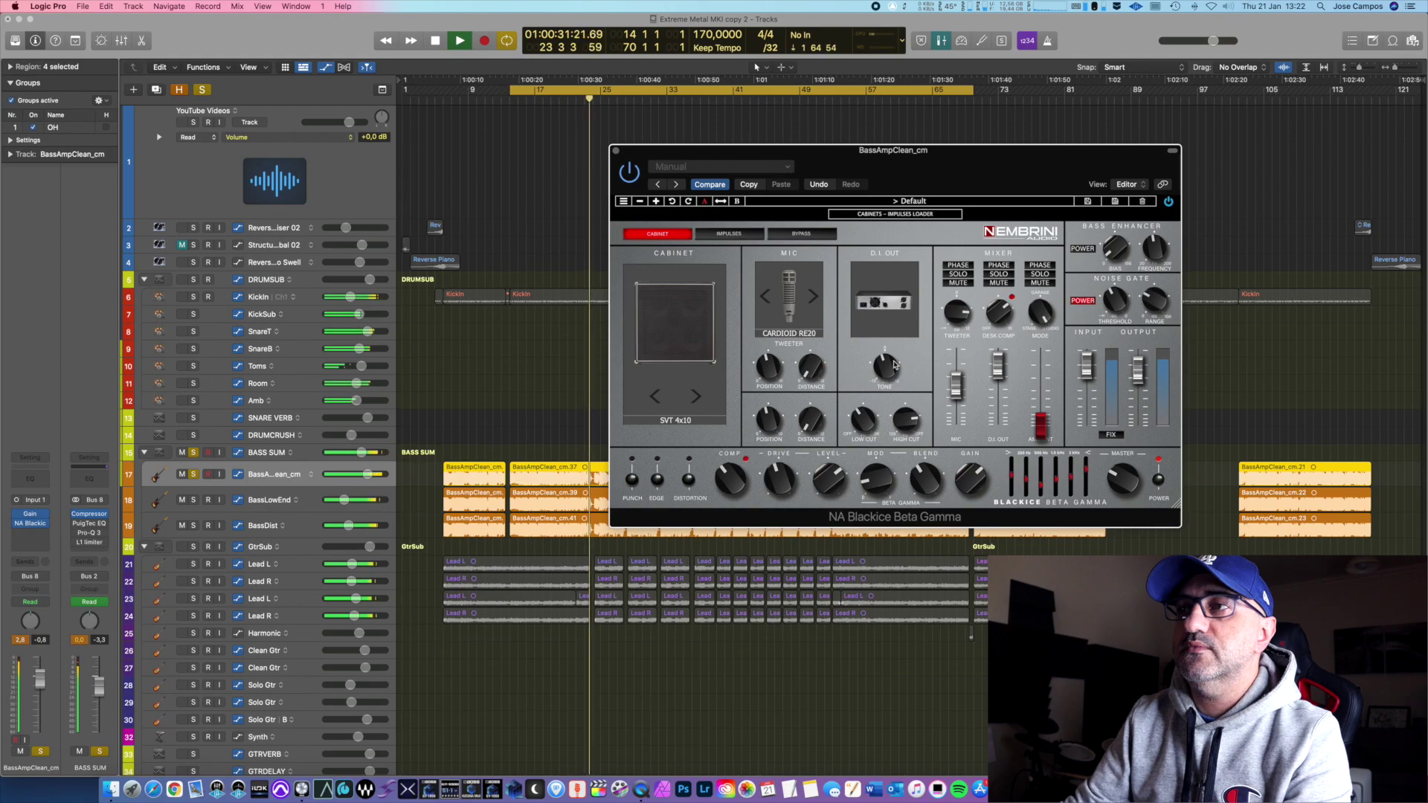
{"action": "key", "text": "space"}
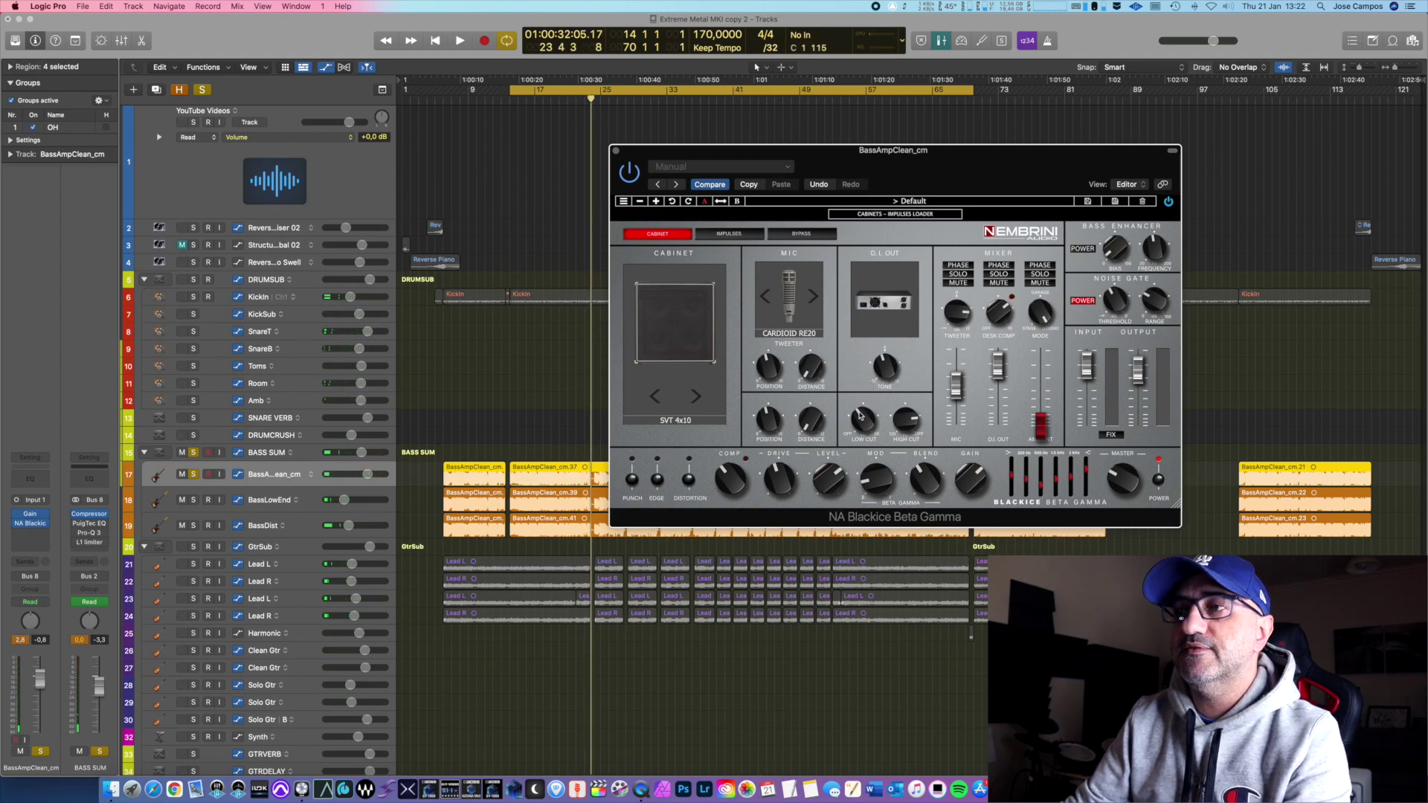
{"action": "key", "text": "space"}
{"action": "left_click_drag", "start_coordinate": [860, 416], "coordinate": [861, 421]}
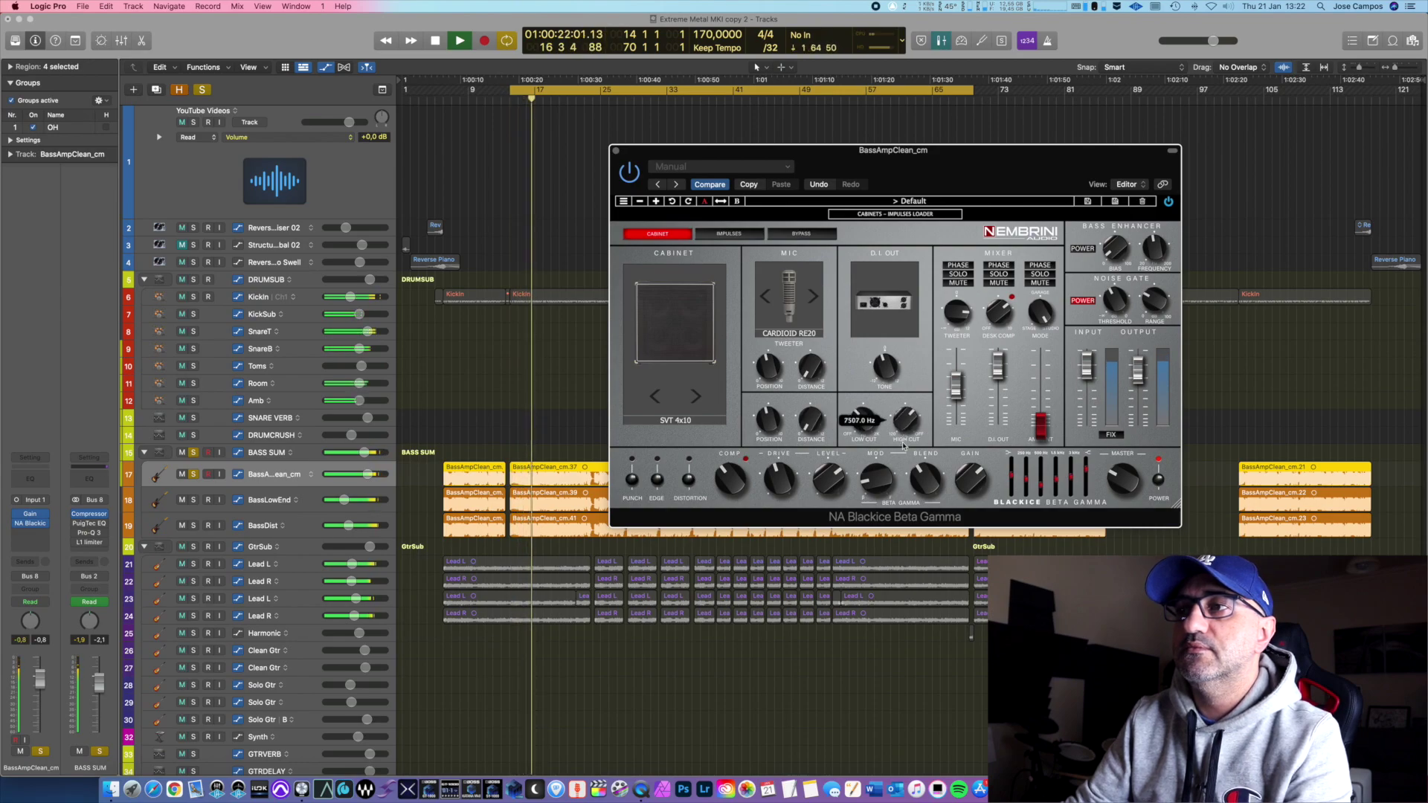
{"action": "left_click_drag", "start_coordinate": [906, 421], "coordinate": [903, 447]}
{"action": "mouse_move", "coordinate": [885, 368]}
{"action": "left_mouse_down"}
{"action": "mouse_move", "coordinate": [901, 430]}
{"action": "mouse_move", "coordinate": [886, 364]}
{"action": "mouse_move", "coordinate": [889, 392]}
{"action": "left_mouse_up"}
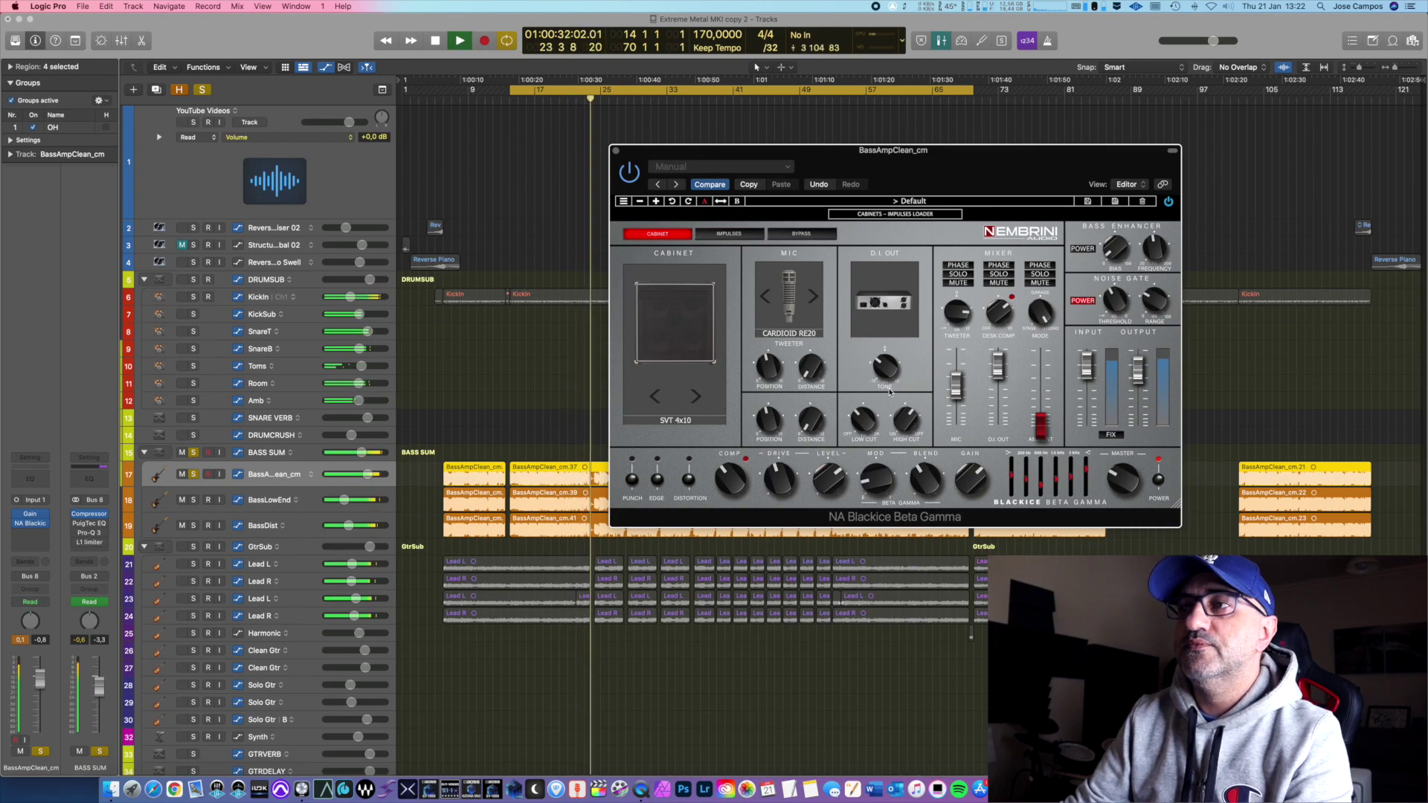
{"action": "key", "text": "space"}
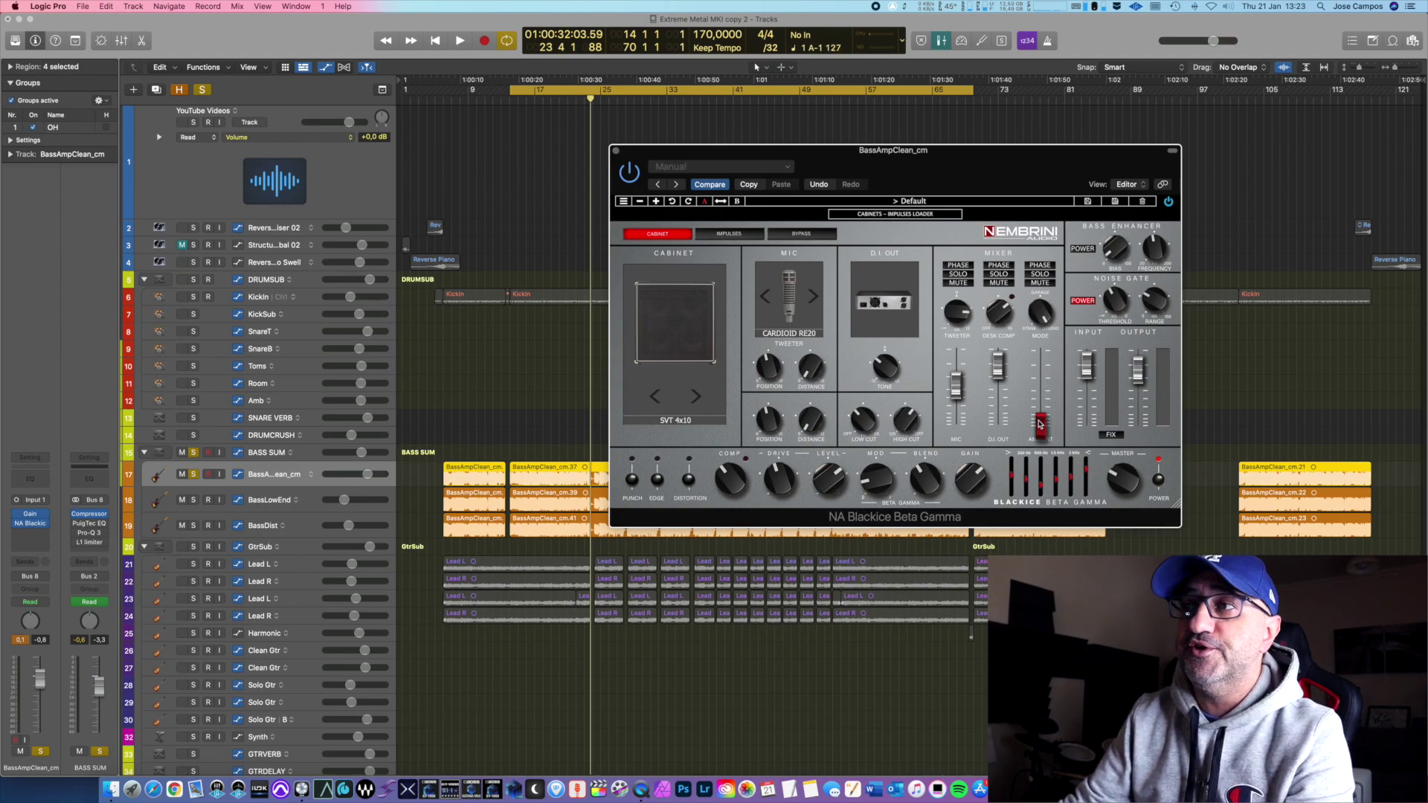
{"action": "left_click_drag", "start_coordinate": [1040, 424], "coordinate": [1045, 360]}
{"action": "key", "text": "space"}
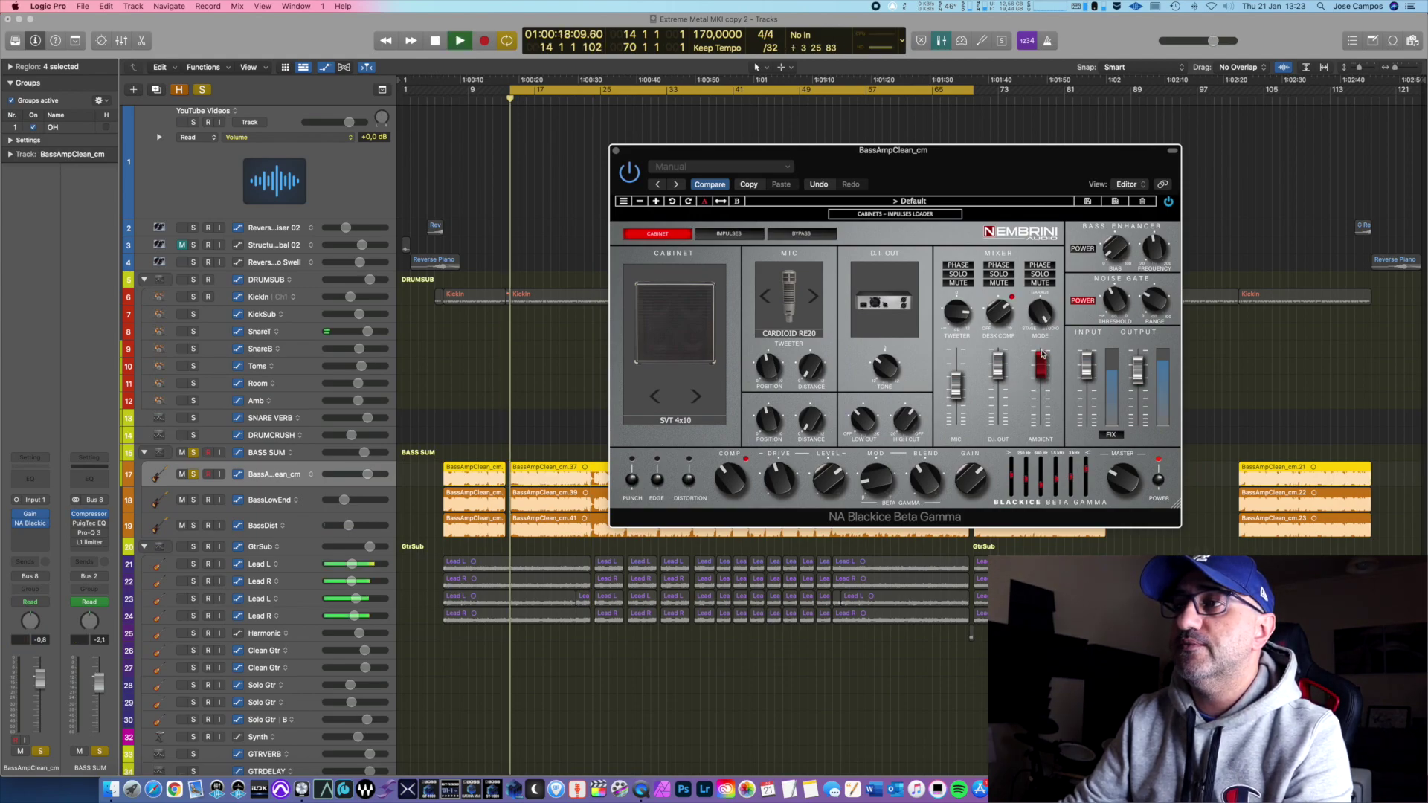
{"action": "key", "text": "space"}
{"action": "key", "text": "space"}
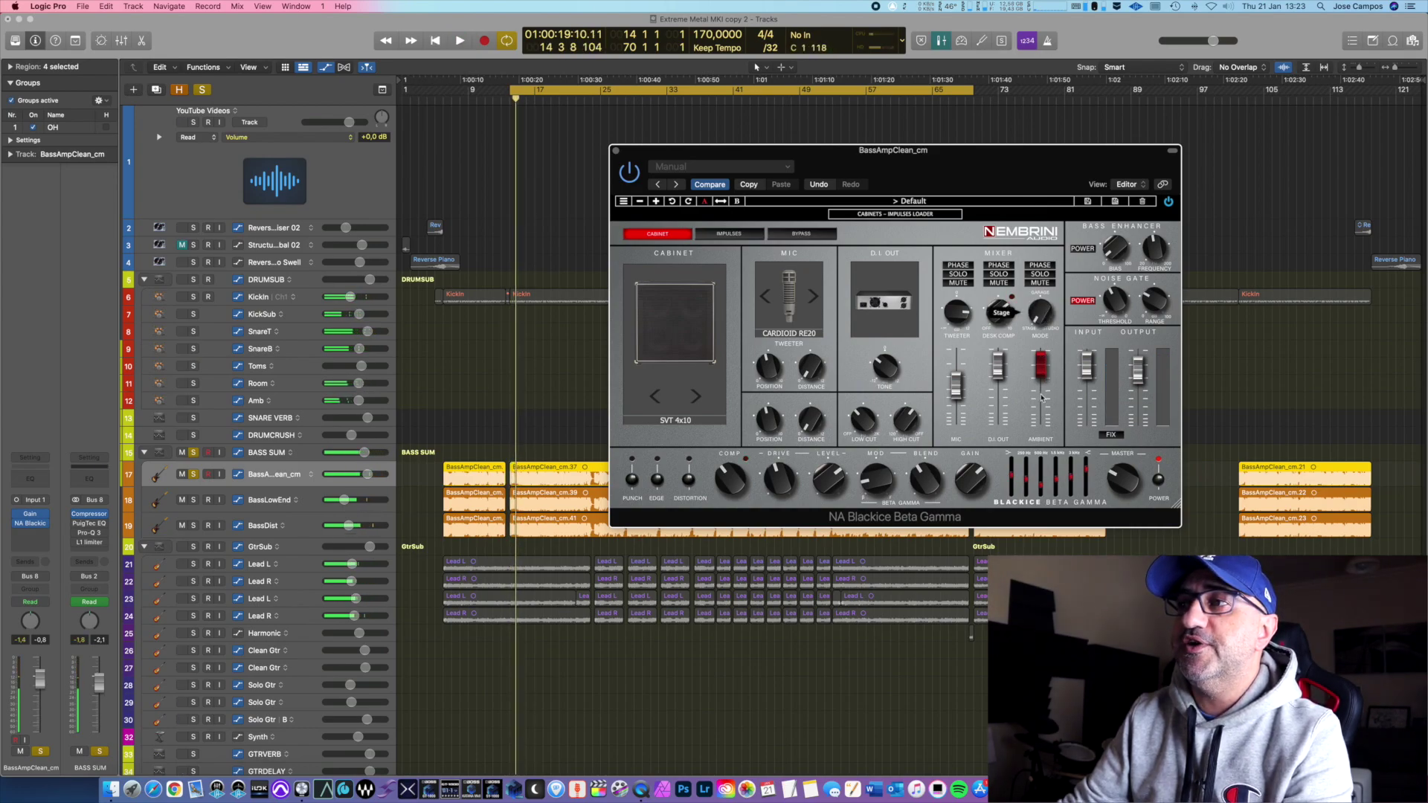
{"action": "key", "text": "space"}
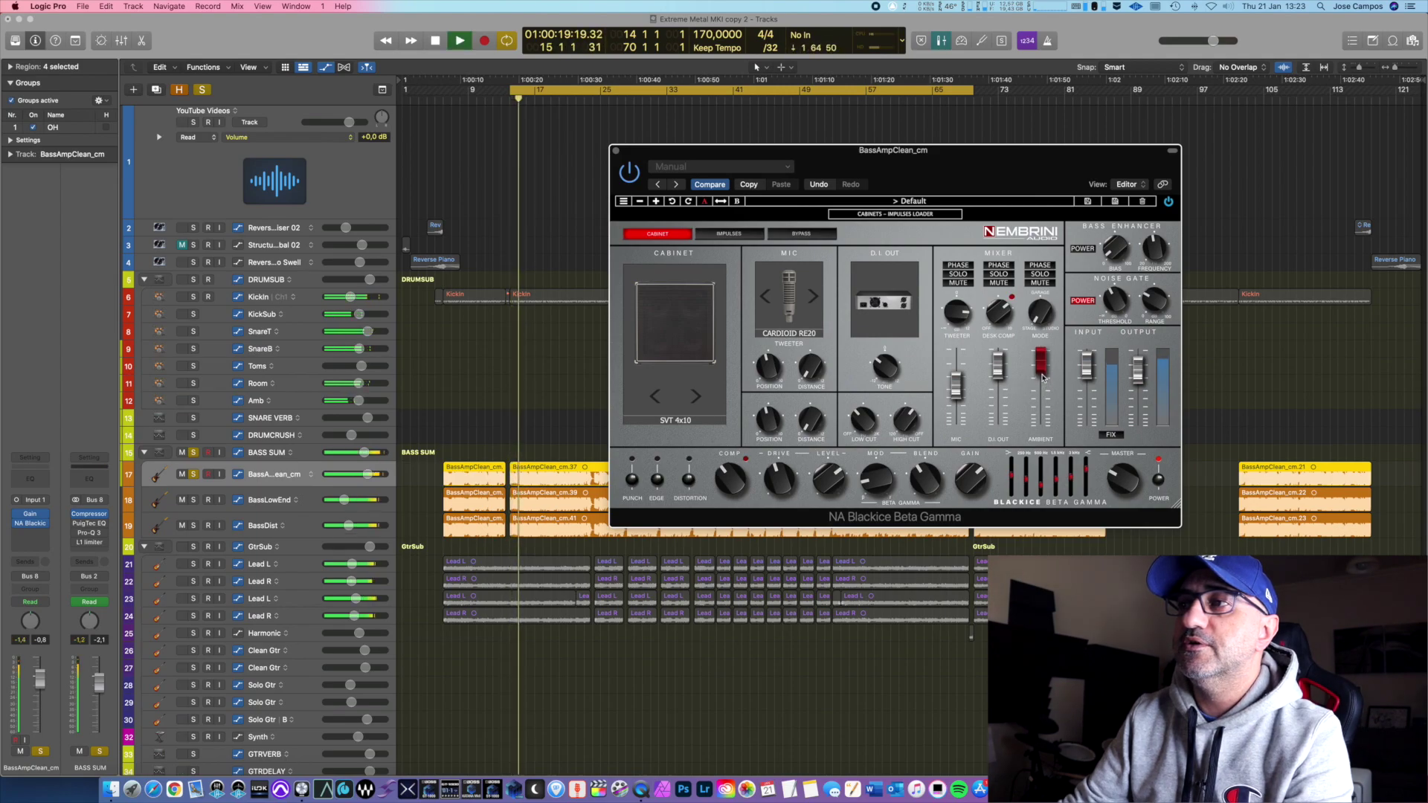
{"action": "key", "text": "space"}
{"action": "left_click_drag", "start_coordinate": [1042, 378], "coordinate": [1043, 503]}
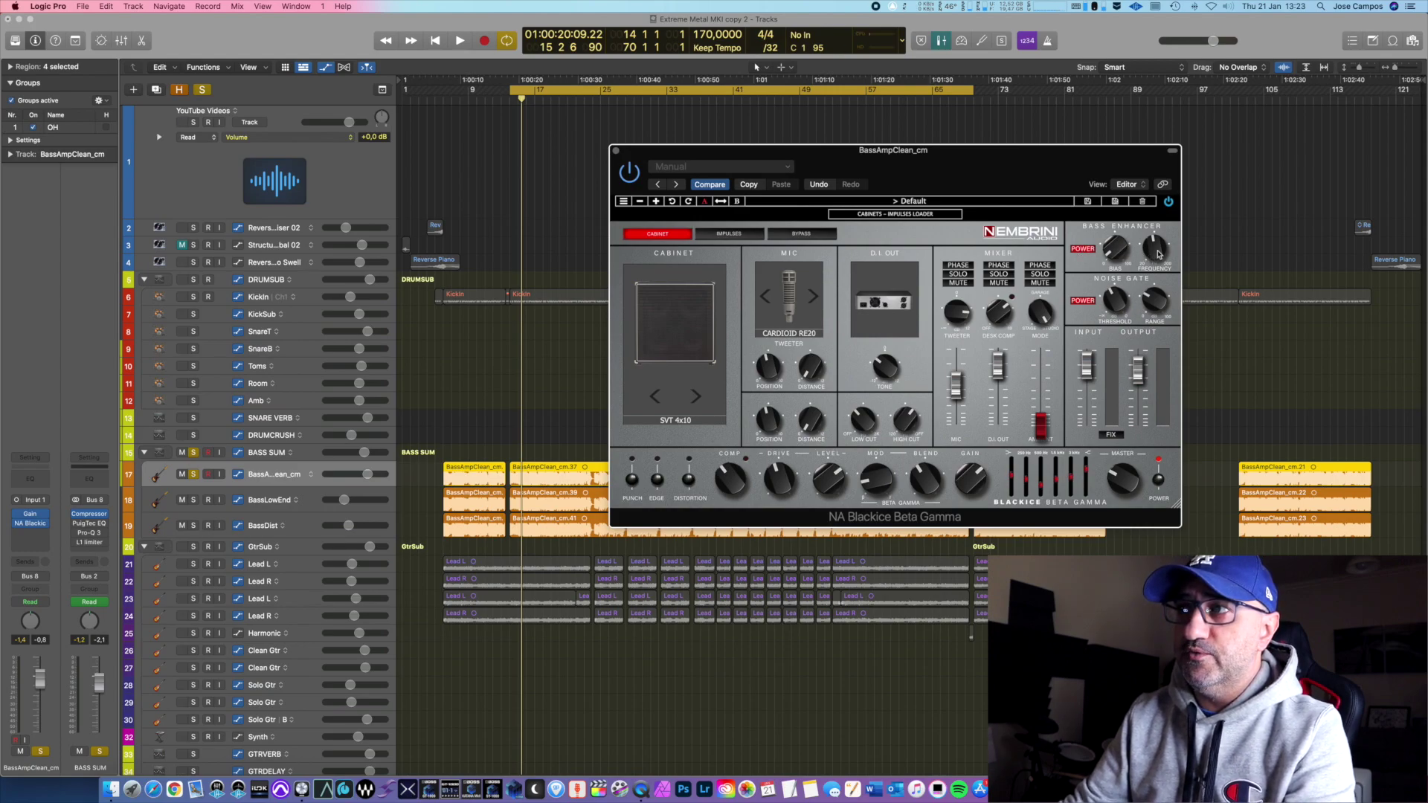
Raise the Bass Enhancer frequency to 59 Hz, audition it, and clear the channel peak readings
{"action": "mouse_move", "coordinate": [1158, 265]}
{"action": "left_click_drag", "start_coordinate": [1158, 258], "coordinate": [1157, 254]}
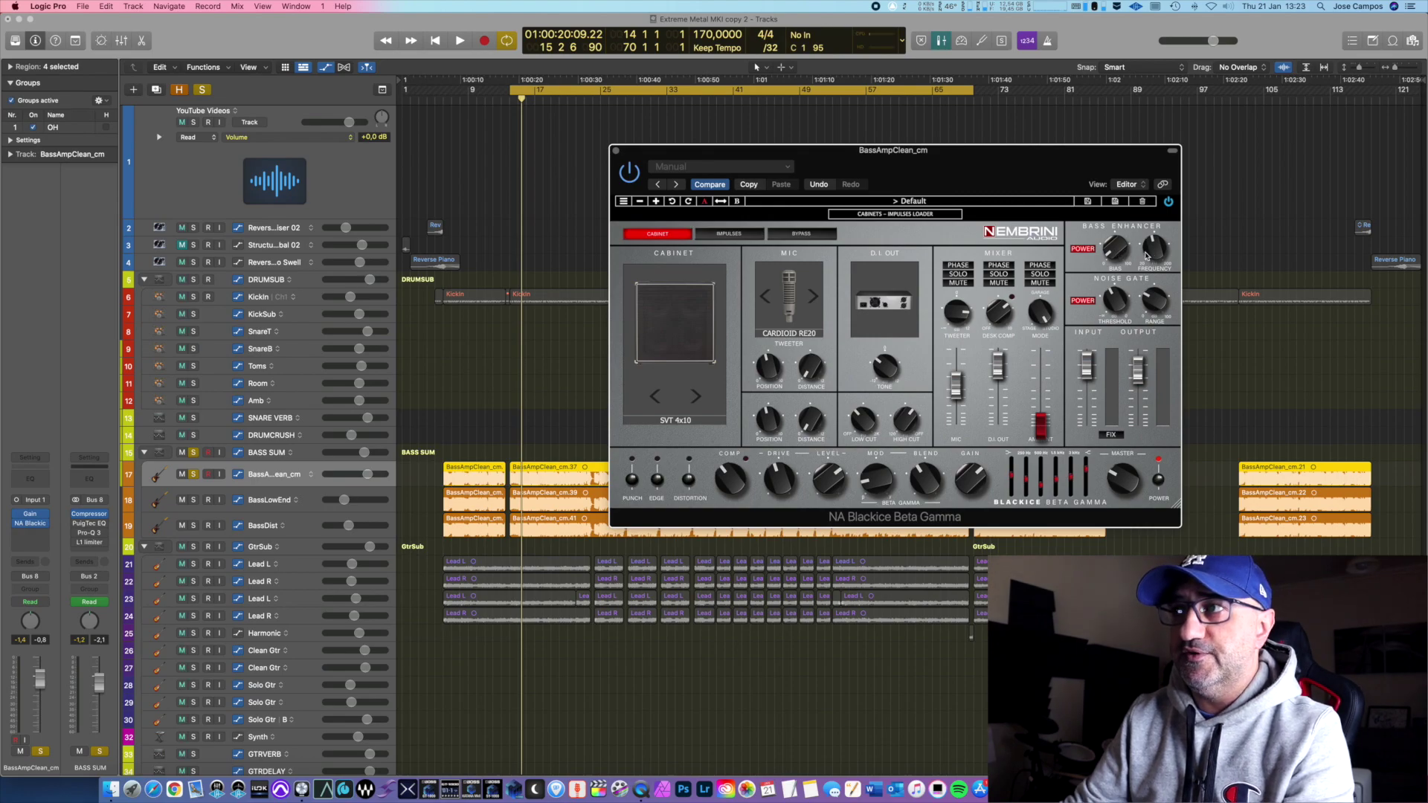
{"action": "mouse_move", "coordinate": [1150, 255]}
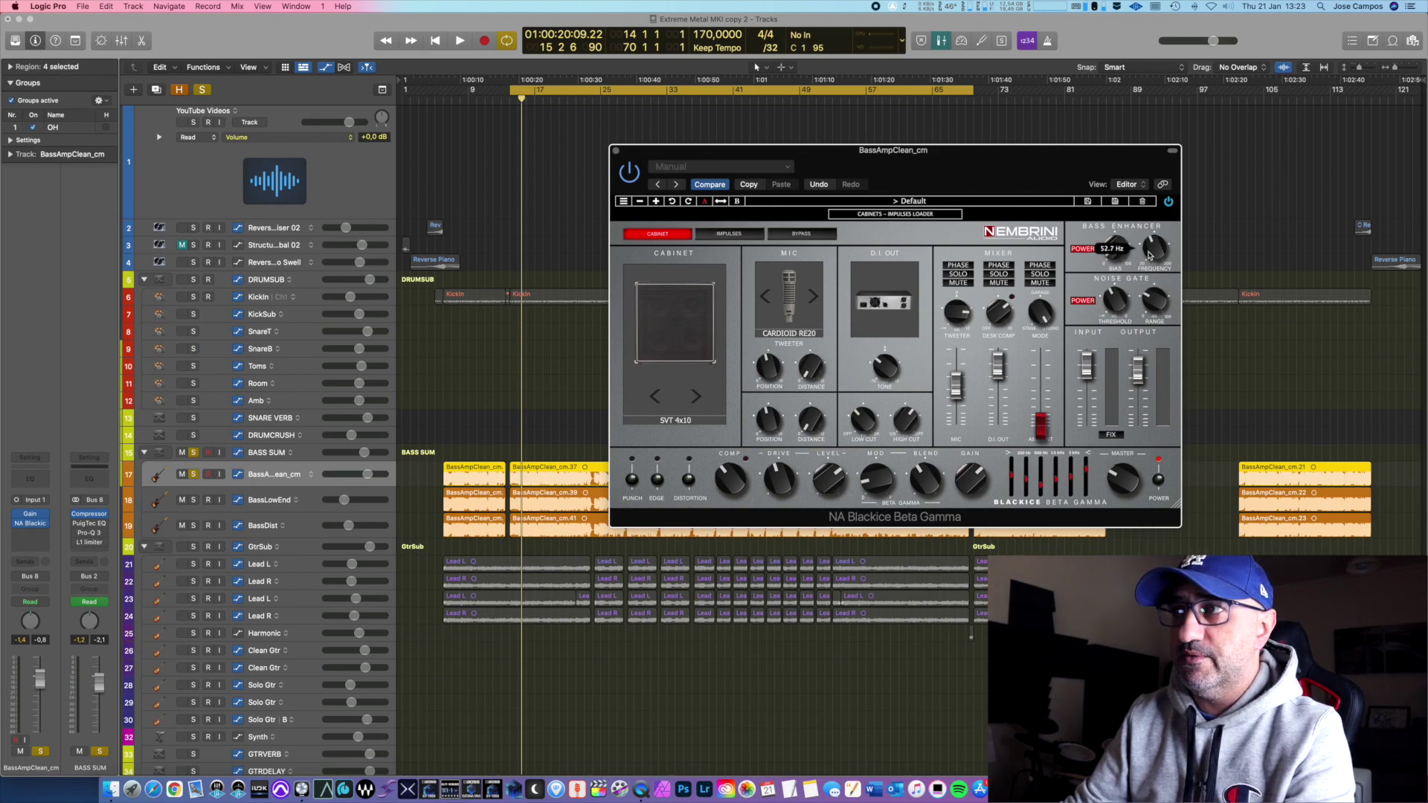
{"action": "key", "text": "space"}
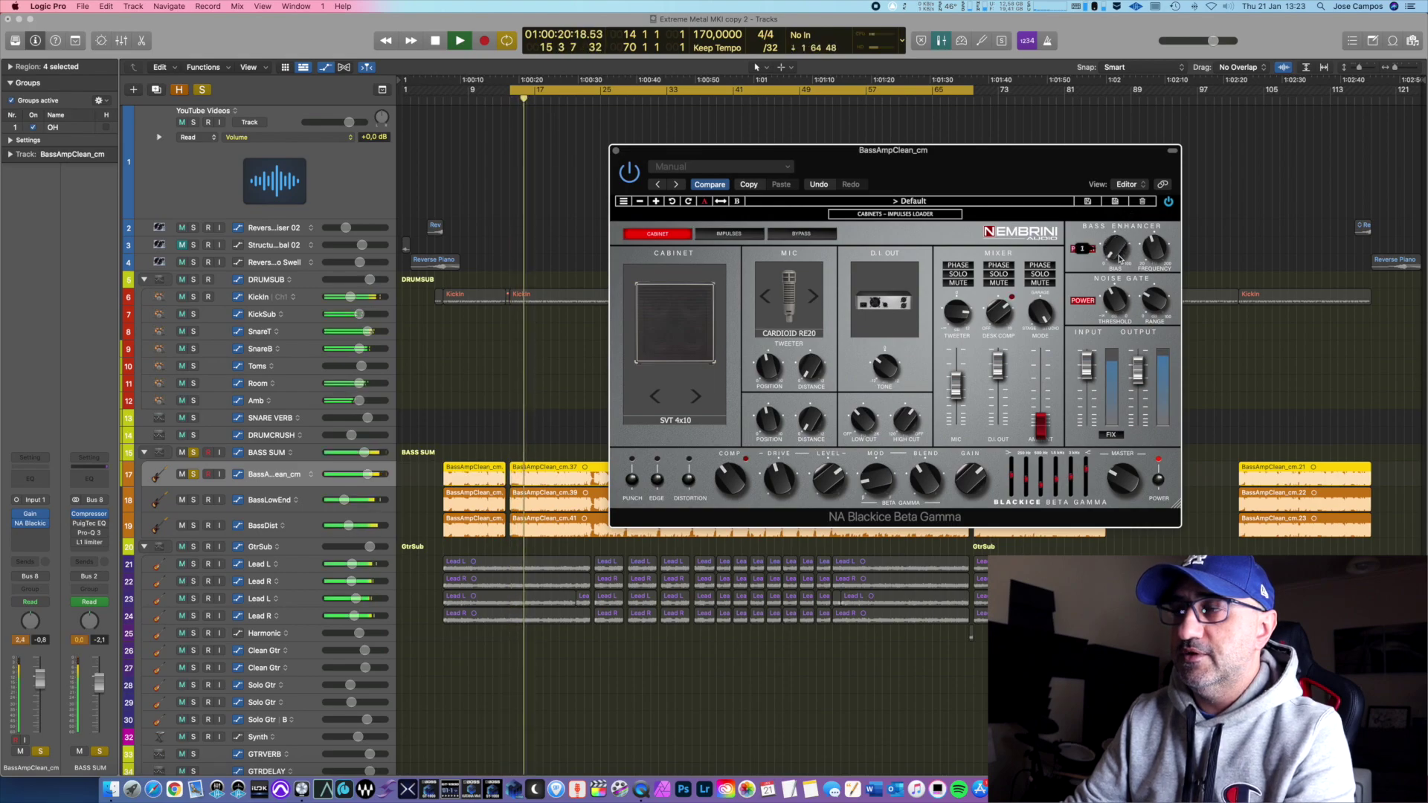
{"action": "key", "text": "space"}
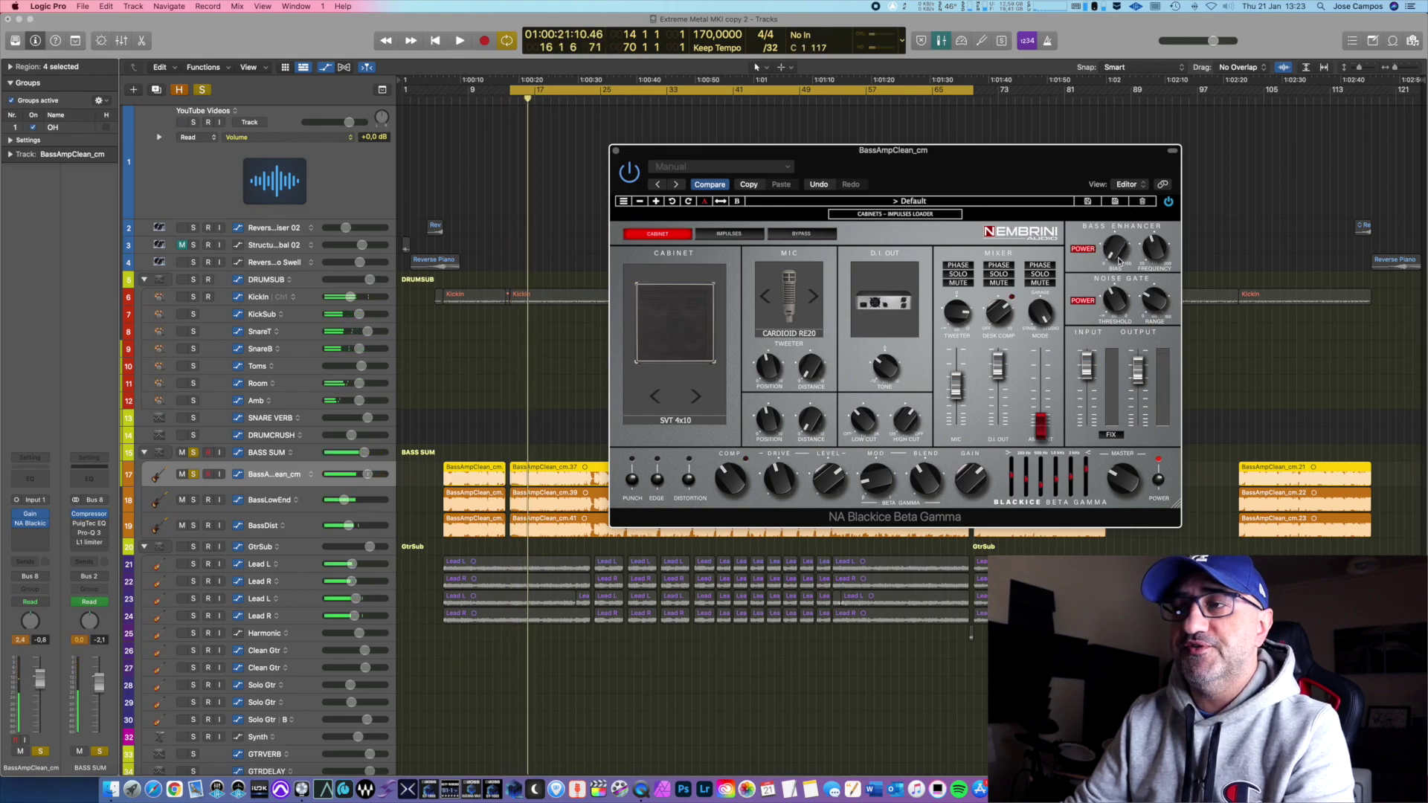
{"action": "left_click", "coordinate": [21, 641]}
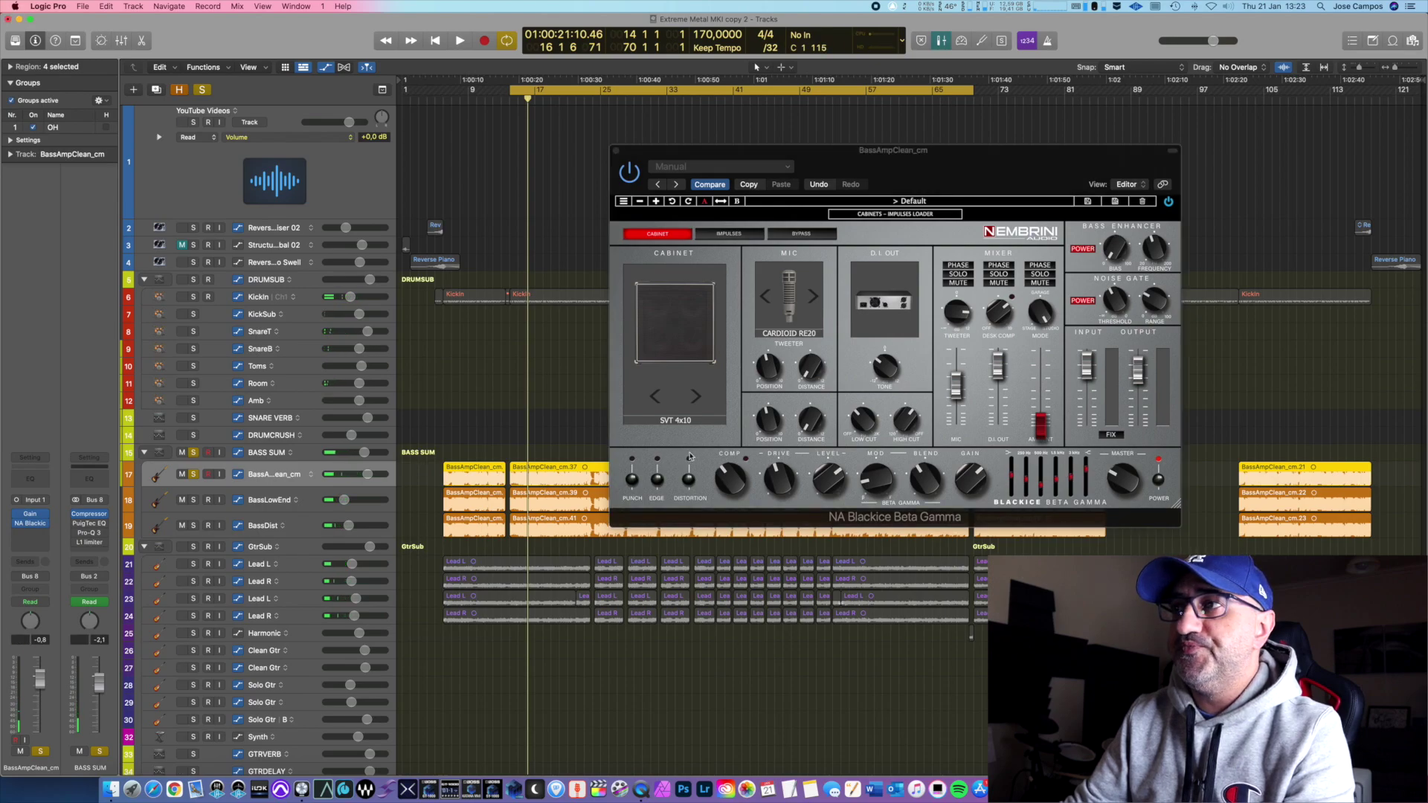
Turn off the Bass Enhancer, keep the Cardioid RE20 mic, and return to the amp-head view
{"action": "left_click", "coordinate": [1088, 252]}
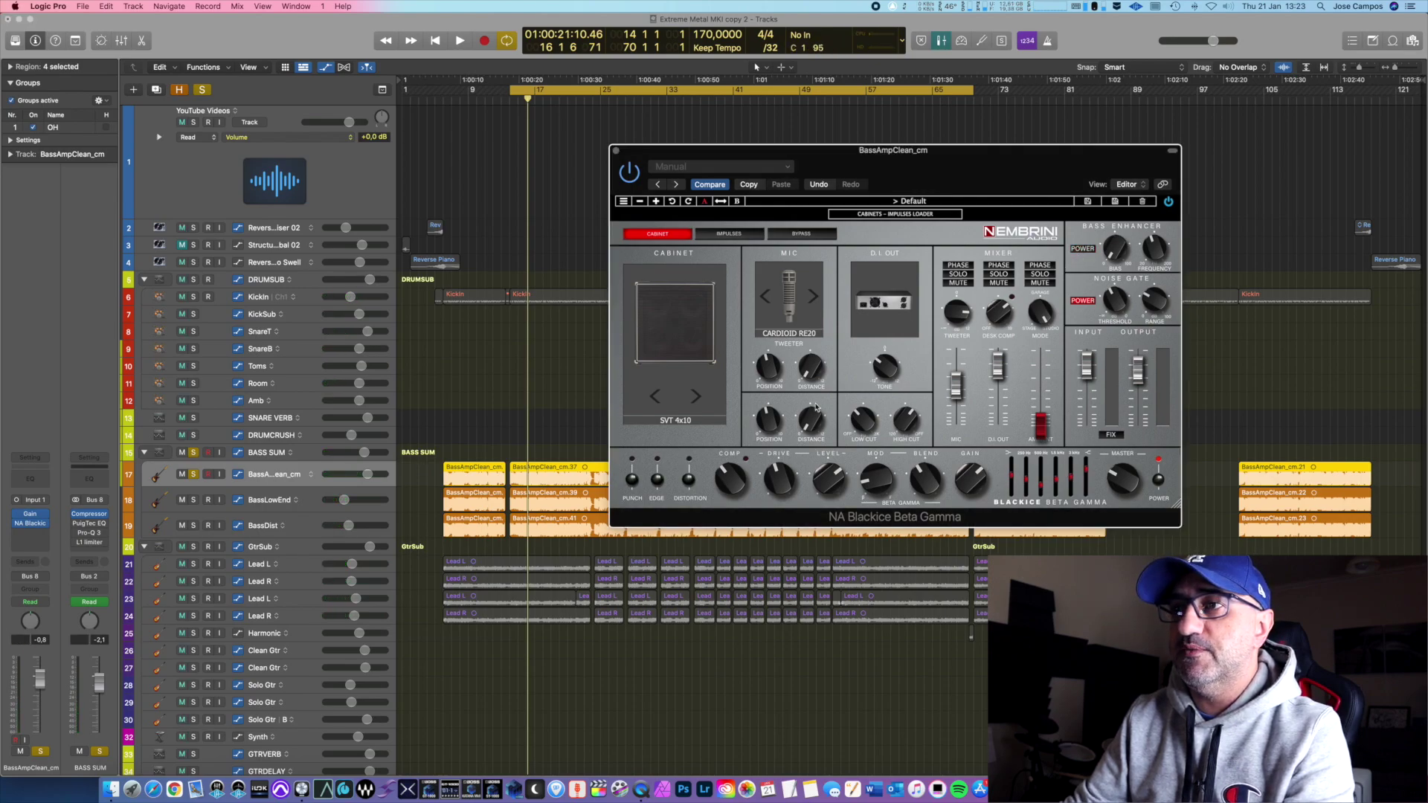
{"action": "left_click", "coordinate": [746, 459]}
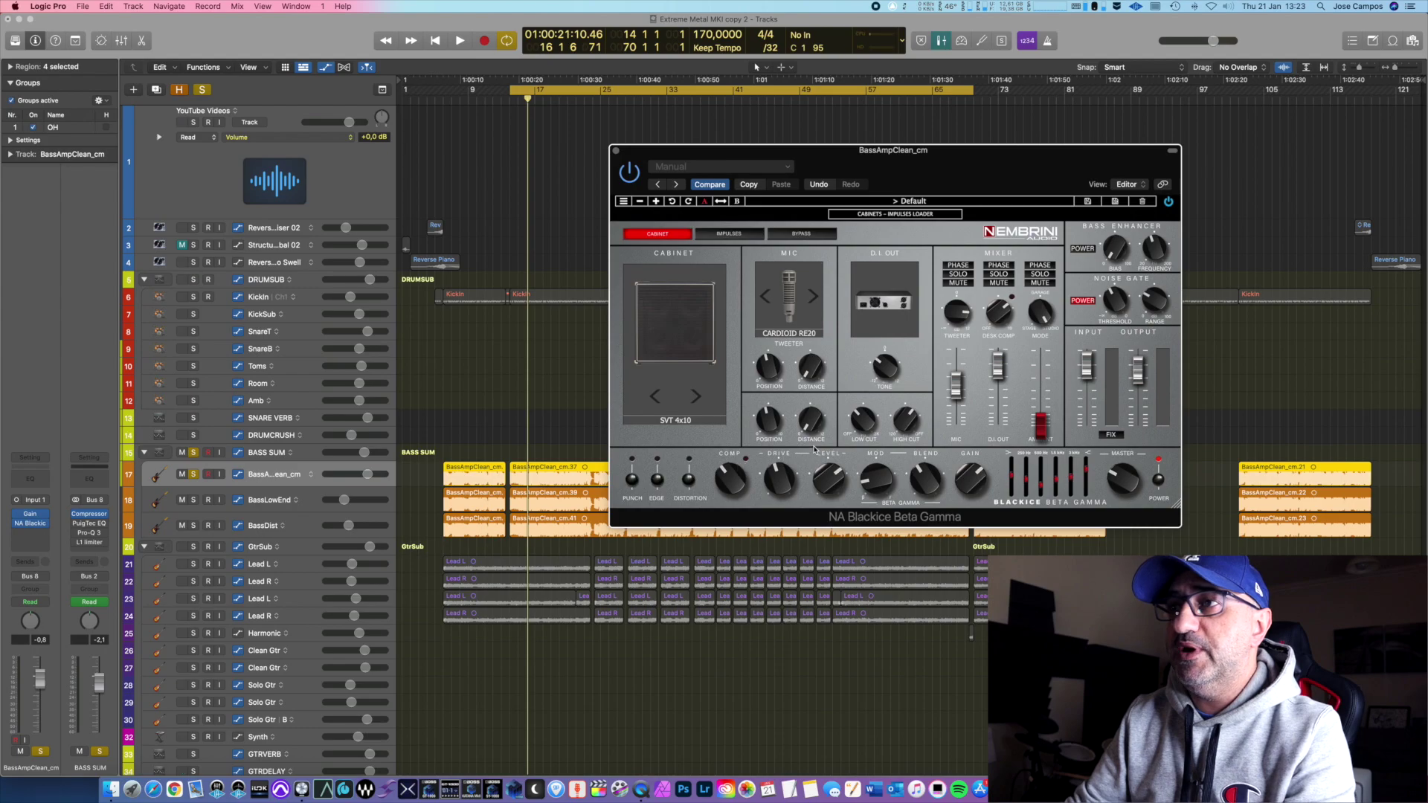
{"action": "left_click", "coordinate": [816, 299]}
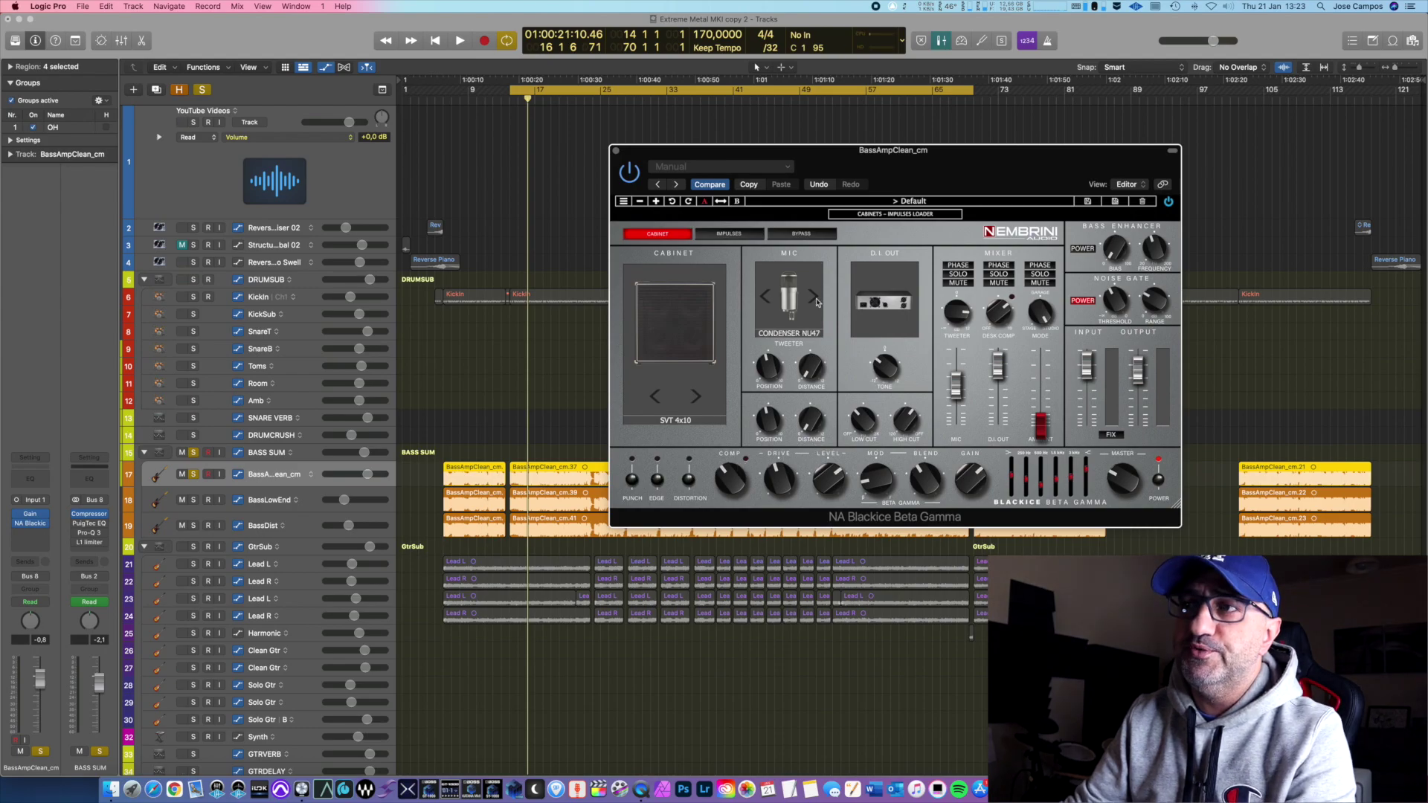
{"action": "left_click", "coordinate": [815, 299]}
{"action": "left_click", "coordinate": [815, 299]}
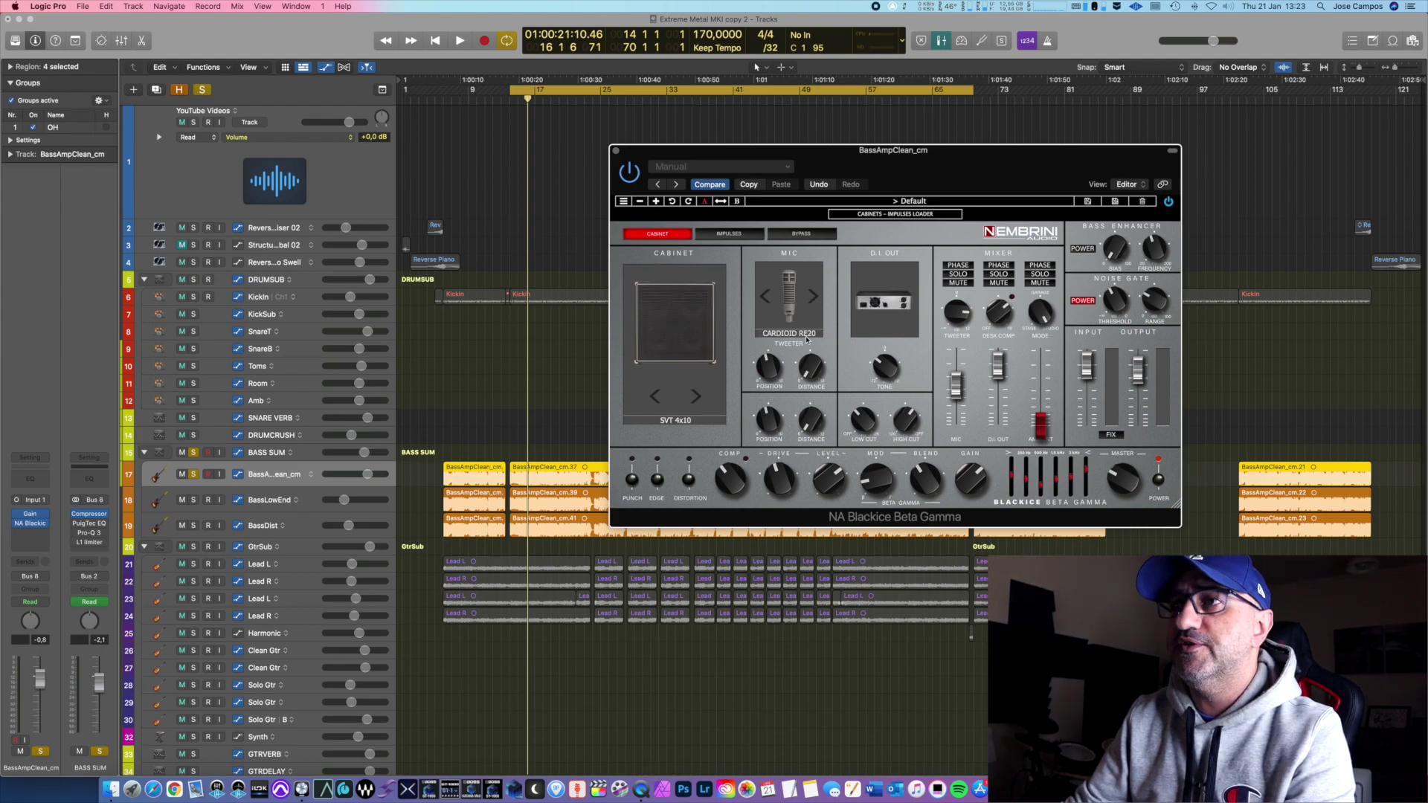
{"action": "left_click", "coordinate": [877, 217]}
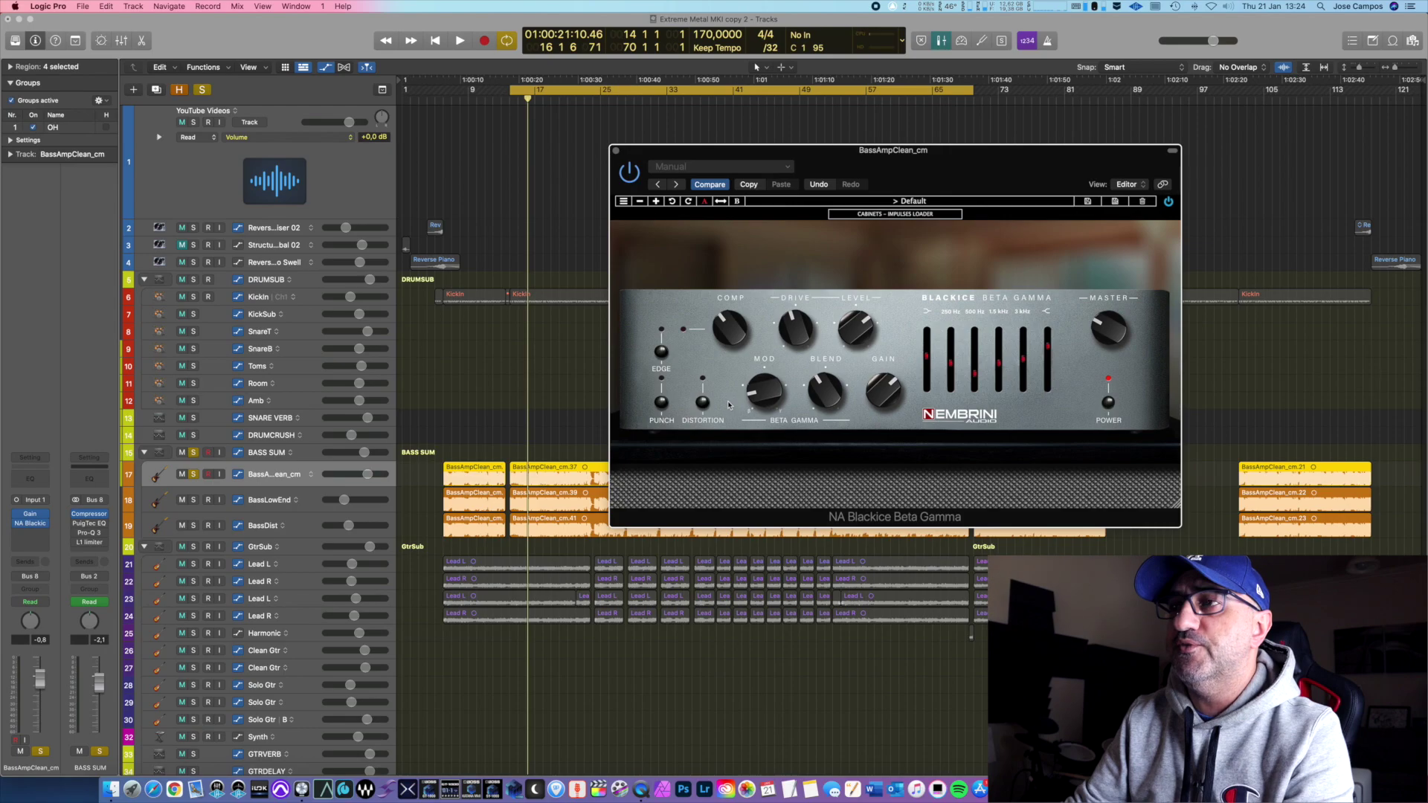
{"action": "key", "text": "space"}
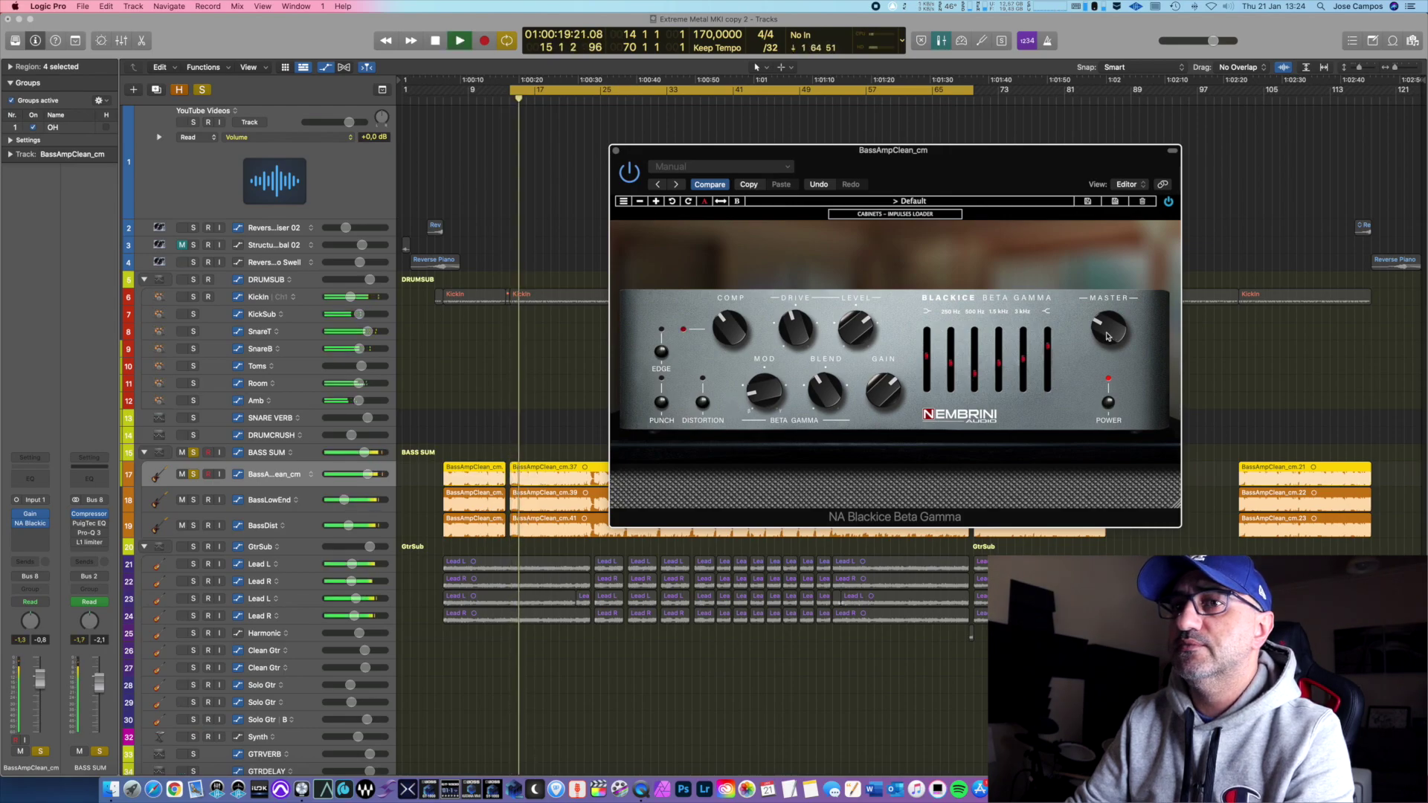
{"action": "mouse_move", "coordinate": [1107, 338]}
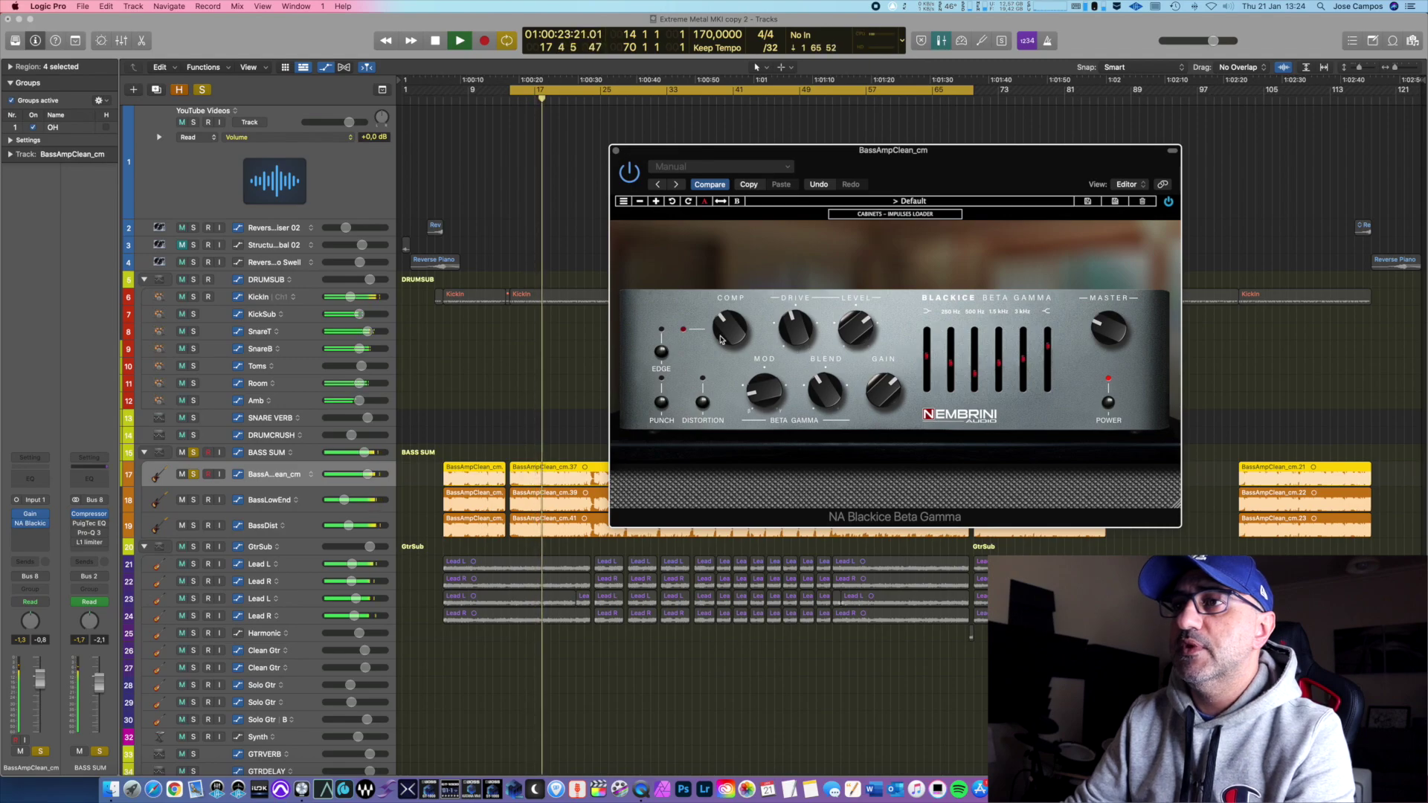
{"action": "key", "text": "space"}
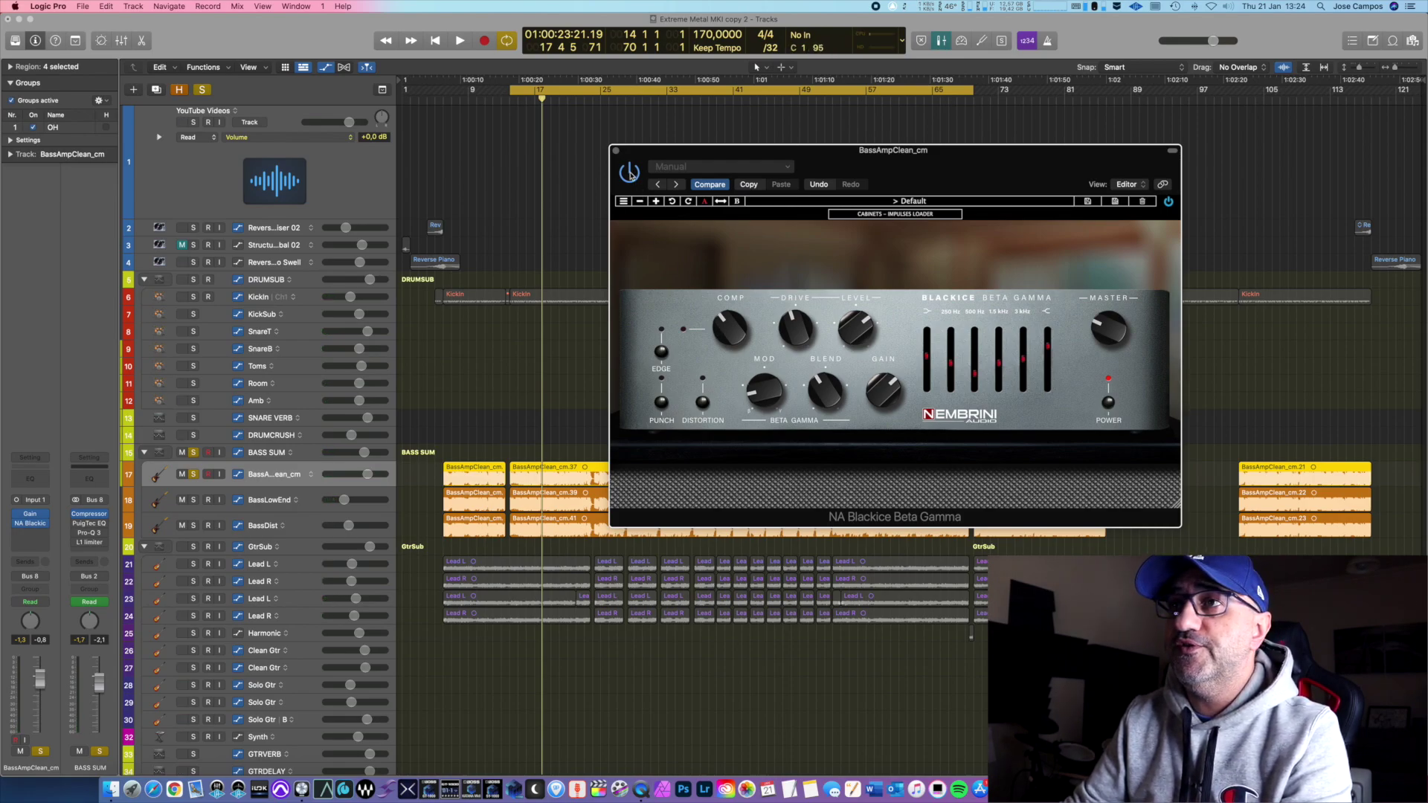
Close the amp window, unsolo BassAmpClean, and solo BassDist to hear it alone
{"action": "left_click", "coordinate": [616, 151]}
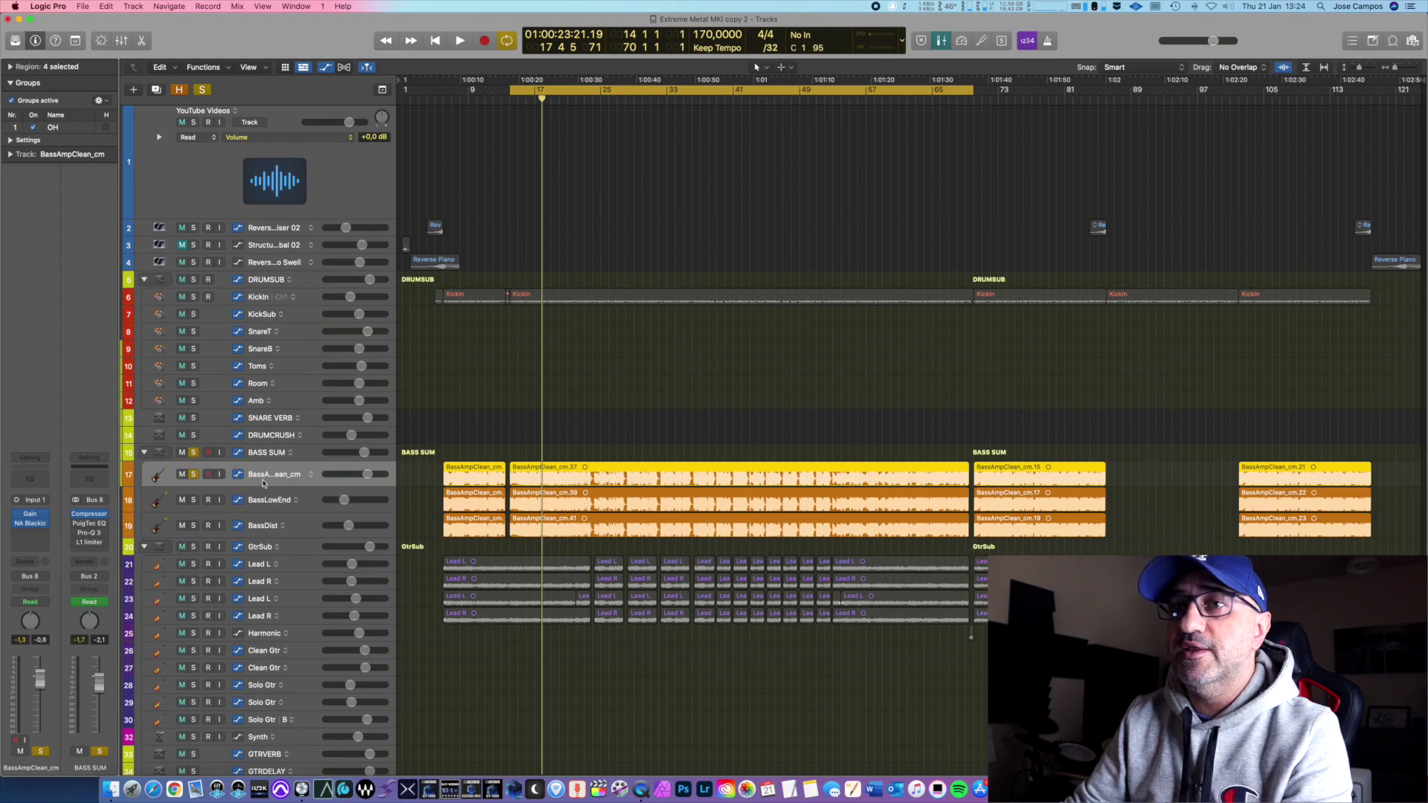
{"action": "left_click", "coordinate": [304, 533]}
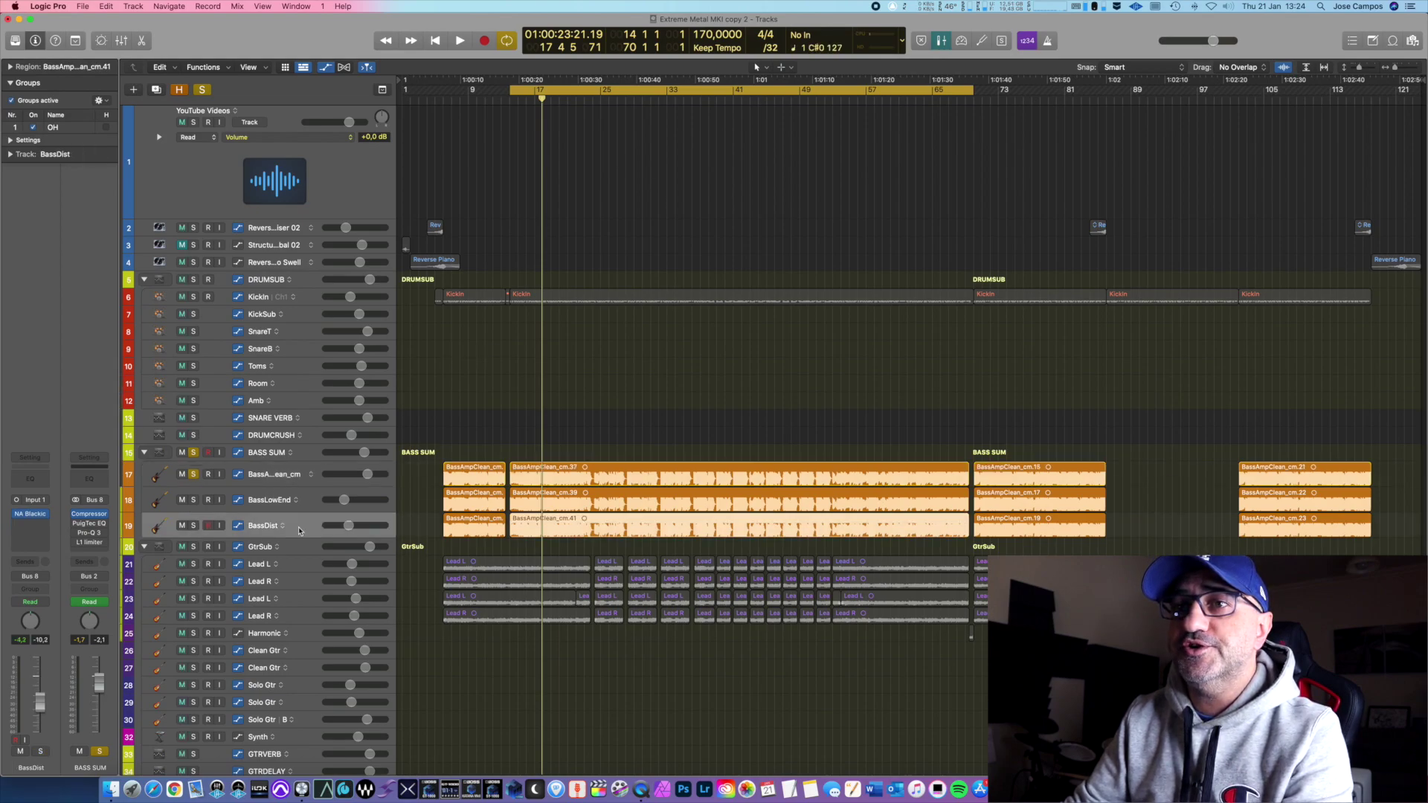
{"action": "left_click", "coordinate": [195, 475]}
{"action": "left_click", "coordinate": [195, 526]}
{"action": "left_click", "coordinate": [193, 452]}
{"action": "key", "text": "space"}
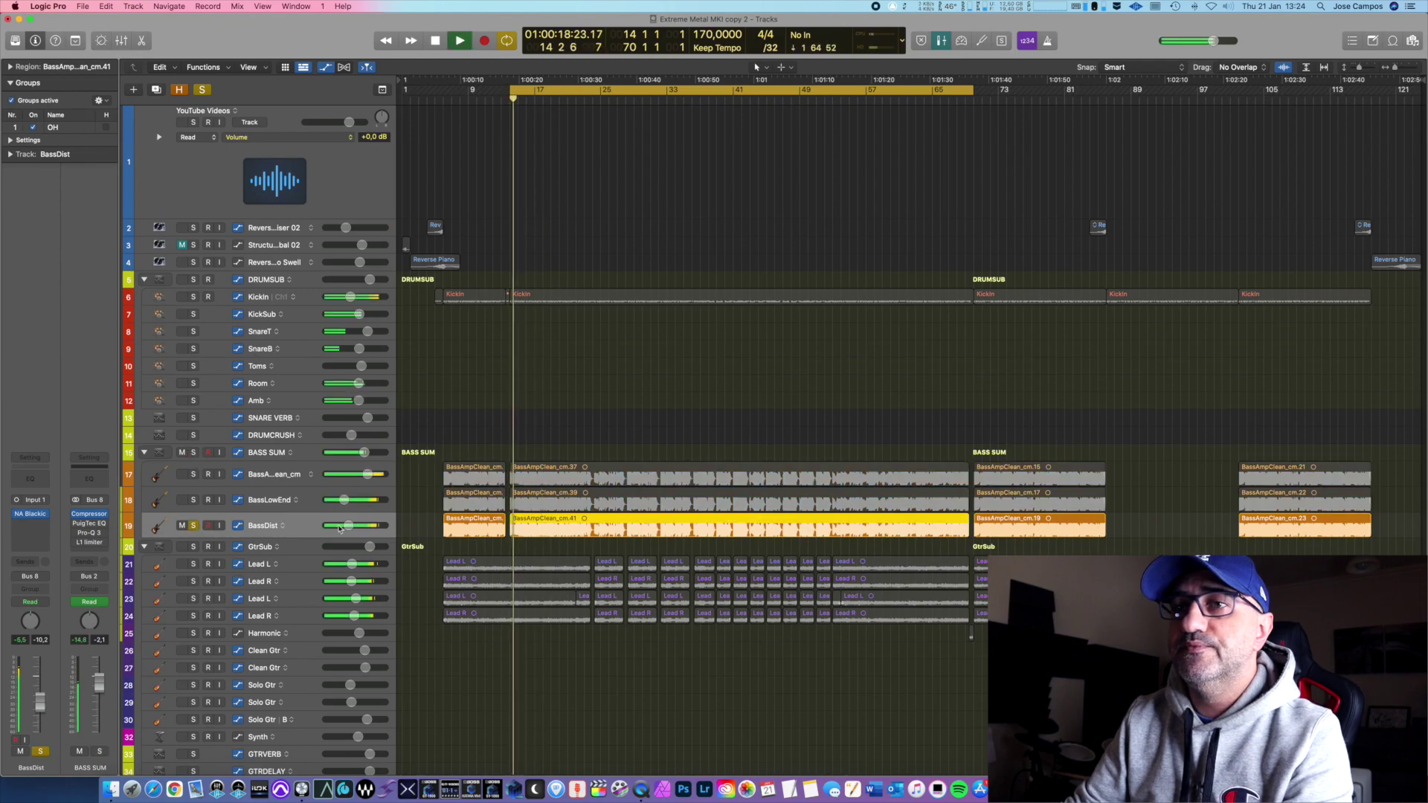
{"action": "key", "text": "space"}
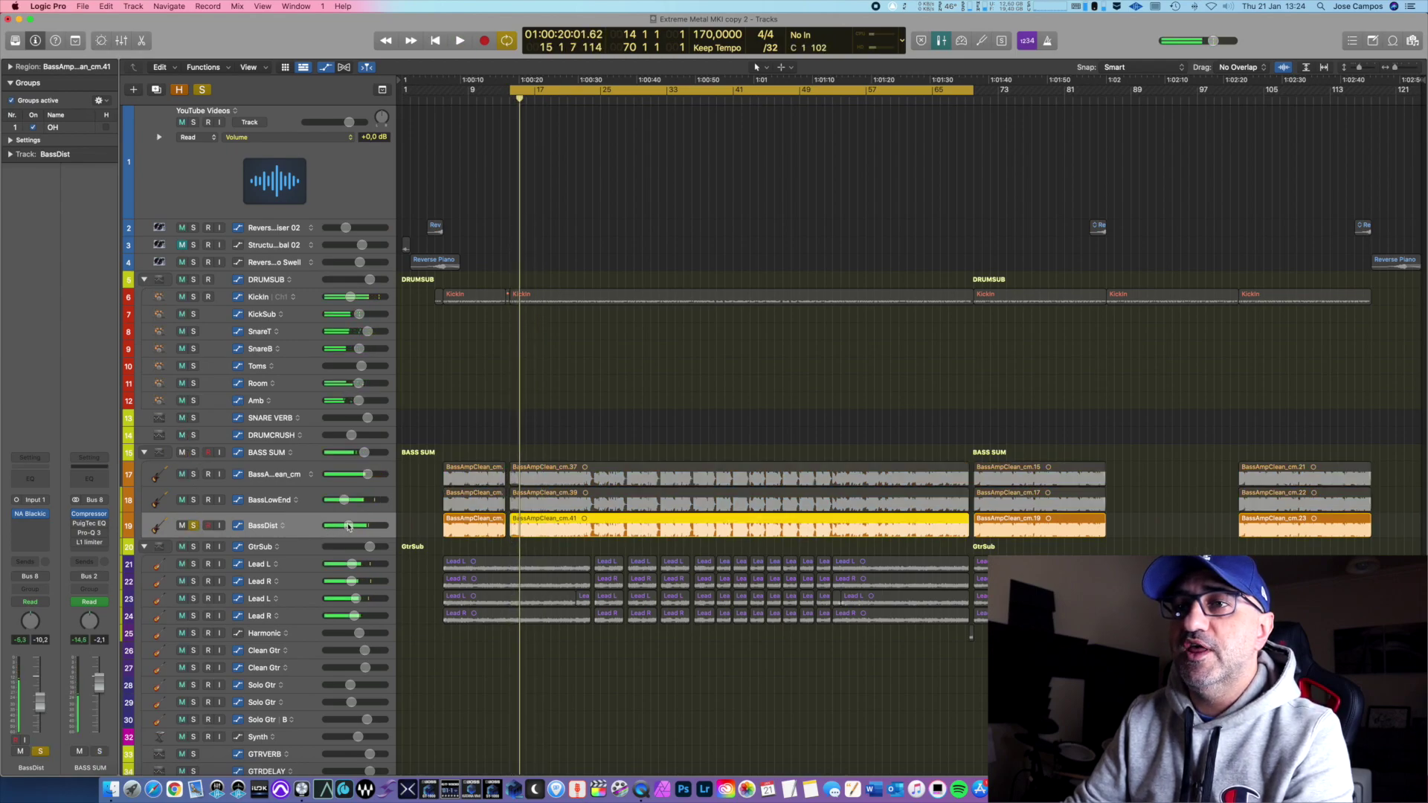
In the Mixer, raise the BassDist fader and open its NA Blackice Beta Gamma plug-in
{"action": "key", "text": "x"}
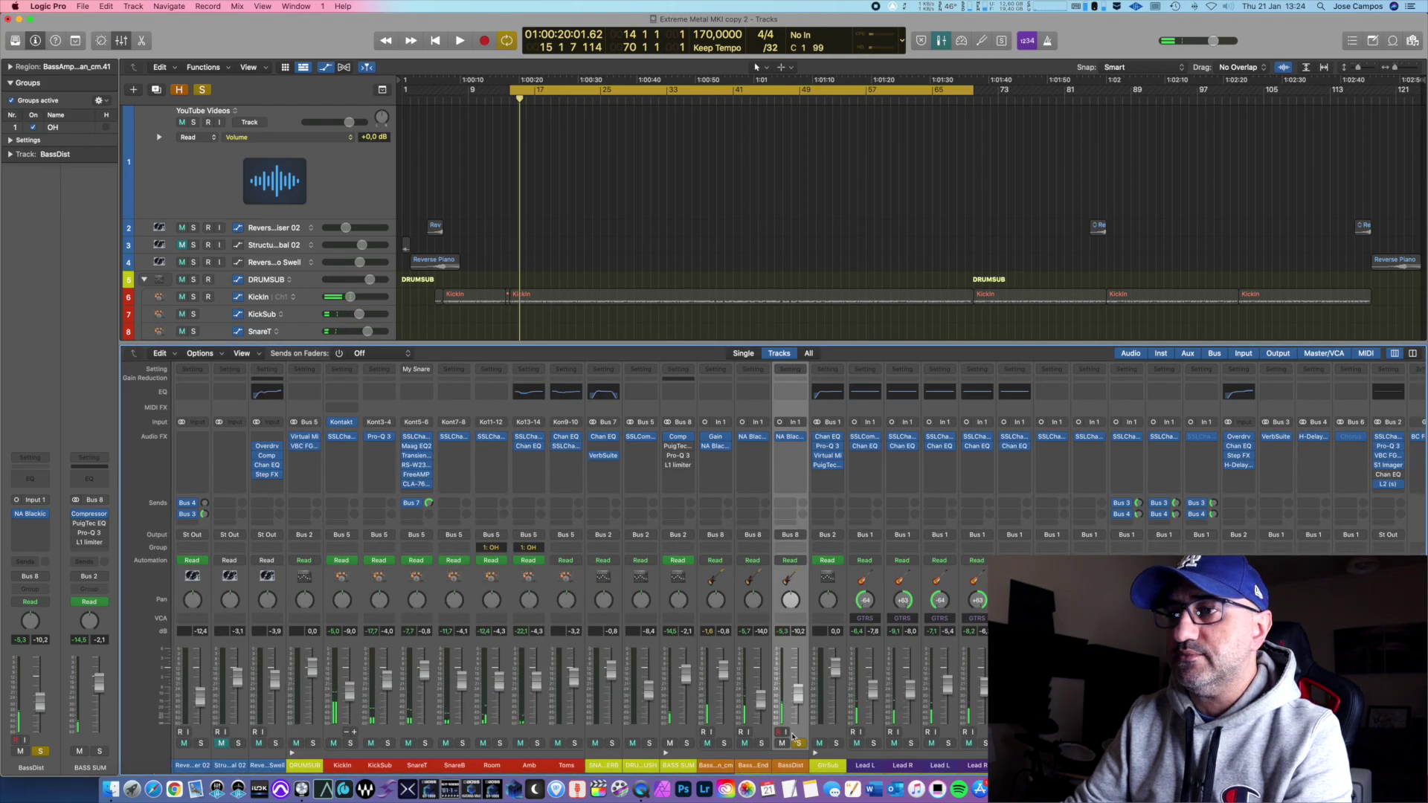
{"action": "left_click_drag", "start_coordinate": [799, 703], "coordinate": [798, 680]}
{"action": "key", "text": "space"}
{"action": "key", "text": "space"}
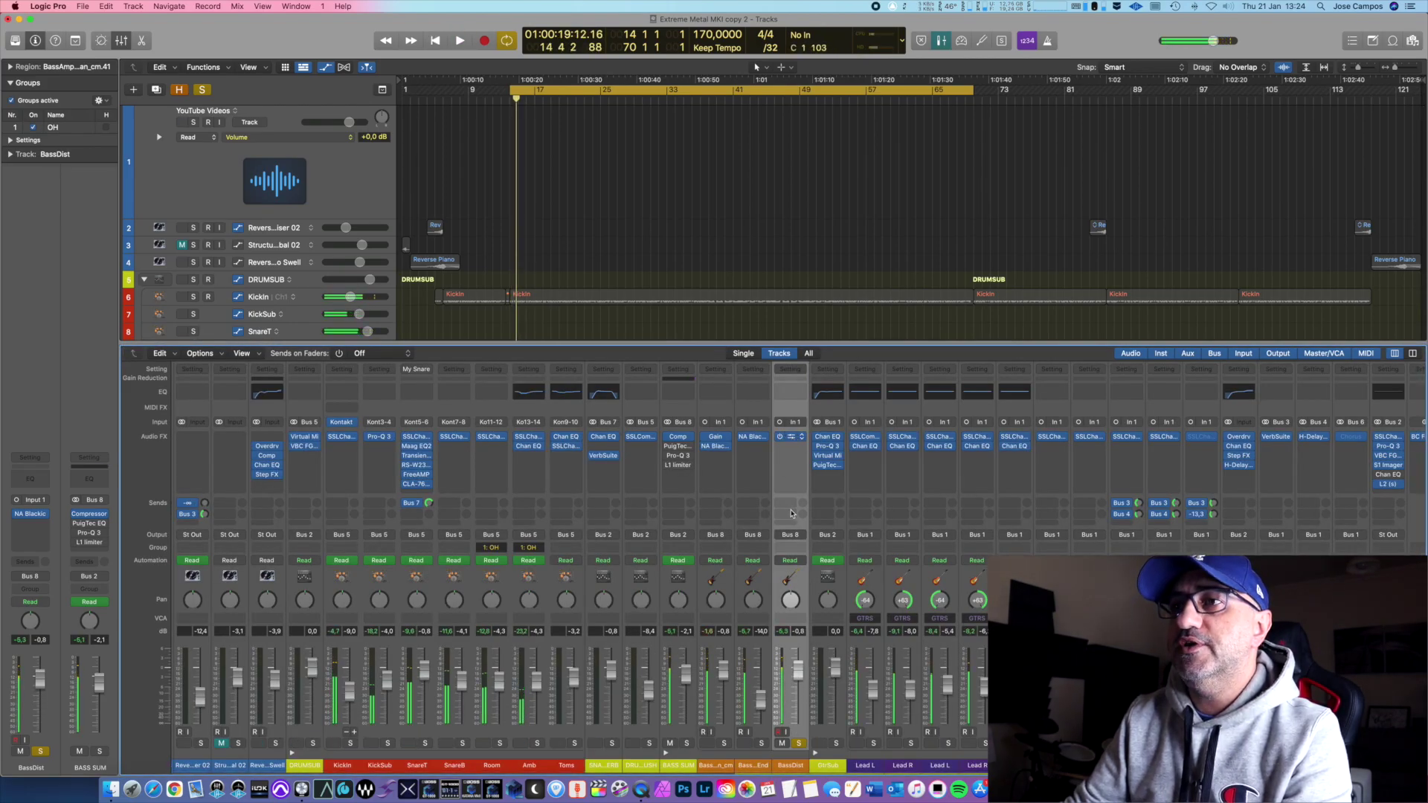
{"action": "left_click", "coordinate": [790, 437]}
{"action": "left_click_drag", "start_coordinate": [755, 172], "coordinate": [738, 178]}
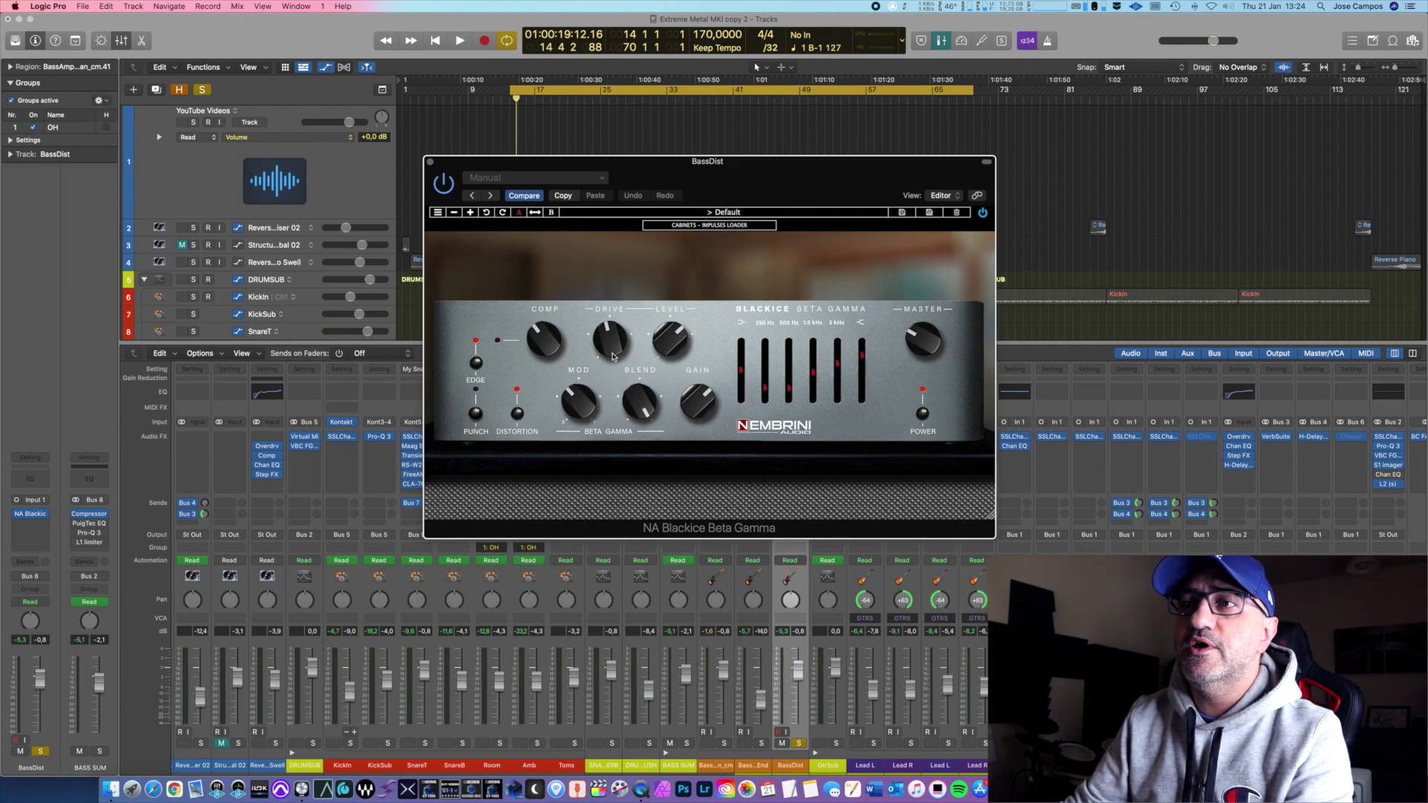
While auditioning, turn the Blackice MOD fully to Gamma and raise DRIVE from 4.8 to 8.0
{"action": "key", "text": "space"}
{"action": "left_click_drag", "start_coordinate": [585, 403], "coordinate": [644, 444]}
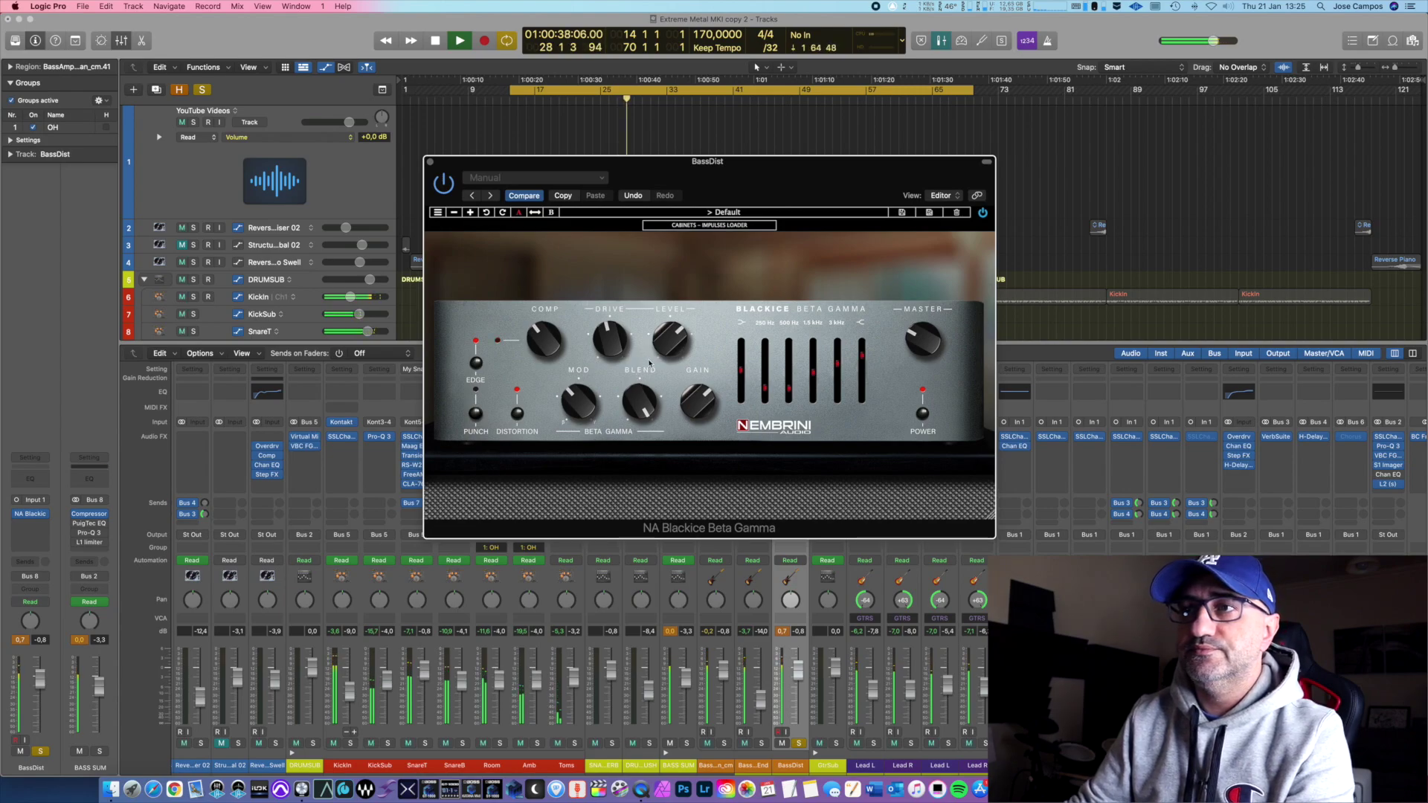
{"action": "left_click", "coordinate": [614, 347]}
{"action": "left_click_drag", "start_coordinate": [614, 347], "coordinate": [665, 354]}
Readjust MOD and toggle EDGE on the Blackice amp, then replay from bar 17
{"action": "mouse_move", "coordinate": [584, 404]}
{"action": "left_mouse_down"}
{"action": "mouse_move", "coordinate": [590, 456]}
{"action": "mouse_move", "coordinate": [584, 289]}
{"action": "mouse_move", "coordinate": [589, 415]}
{"action": "left_mouse_up"}
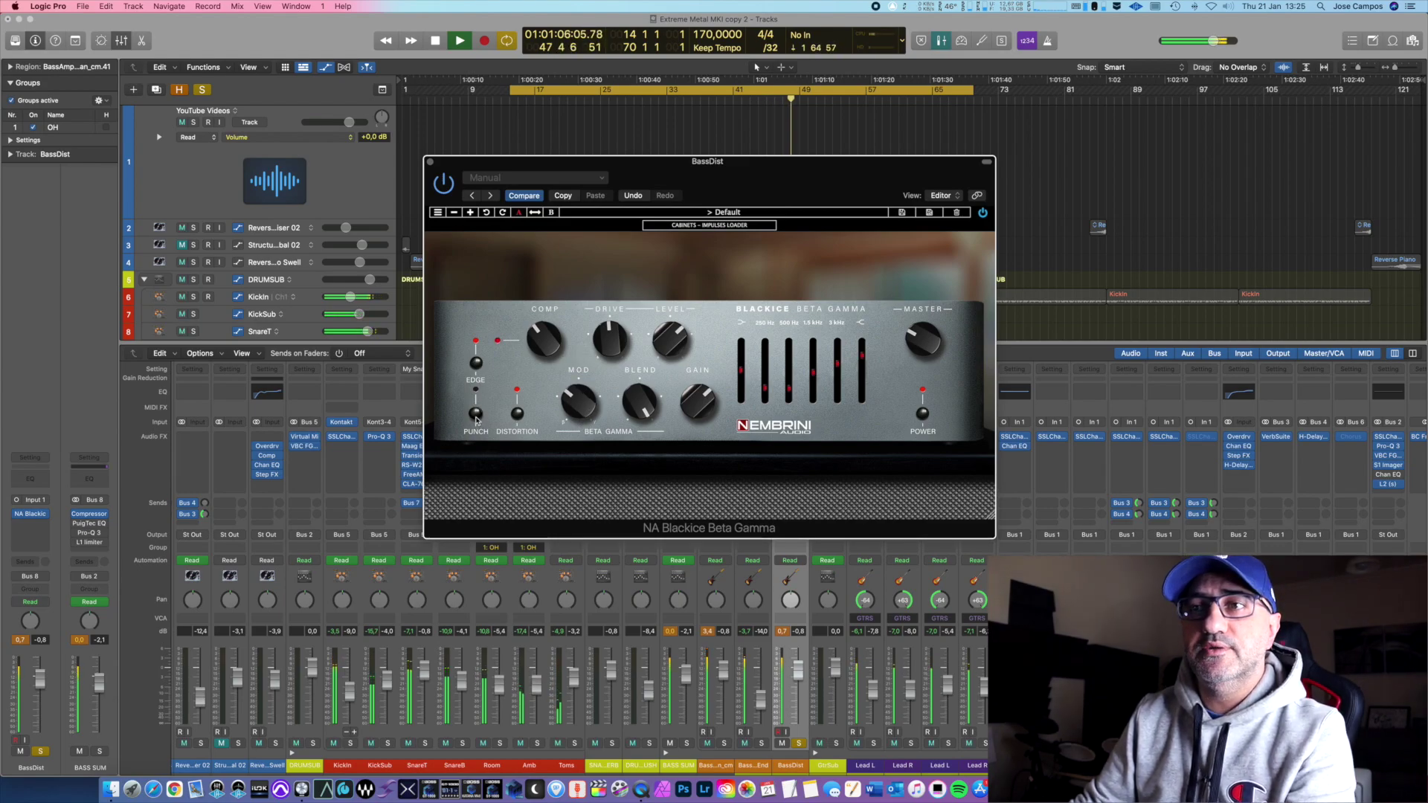
{"action": "left_click", "coordinate": [476, 364]}
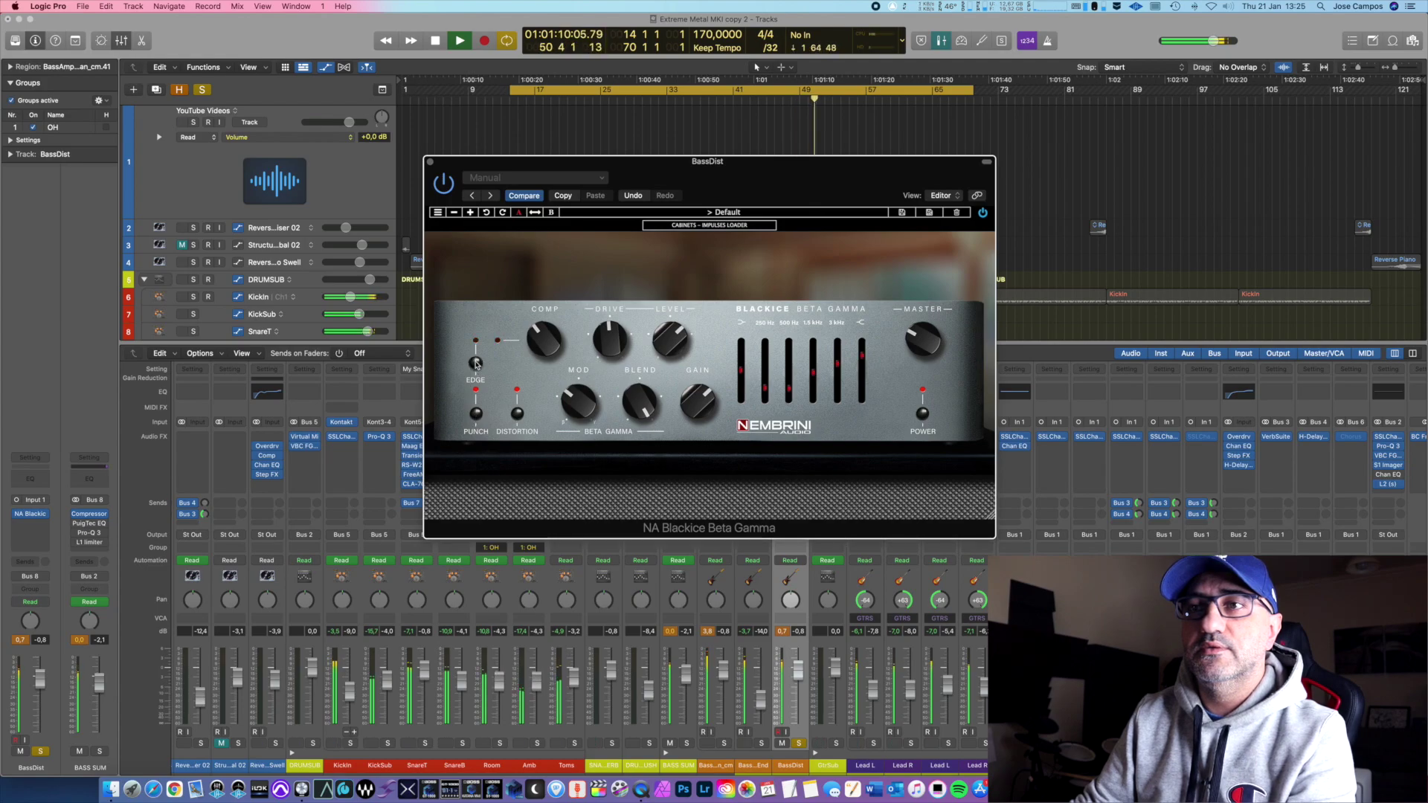
{"action": "key", "text": "space"}
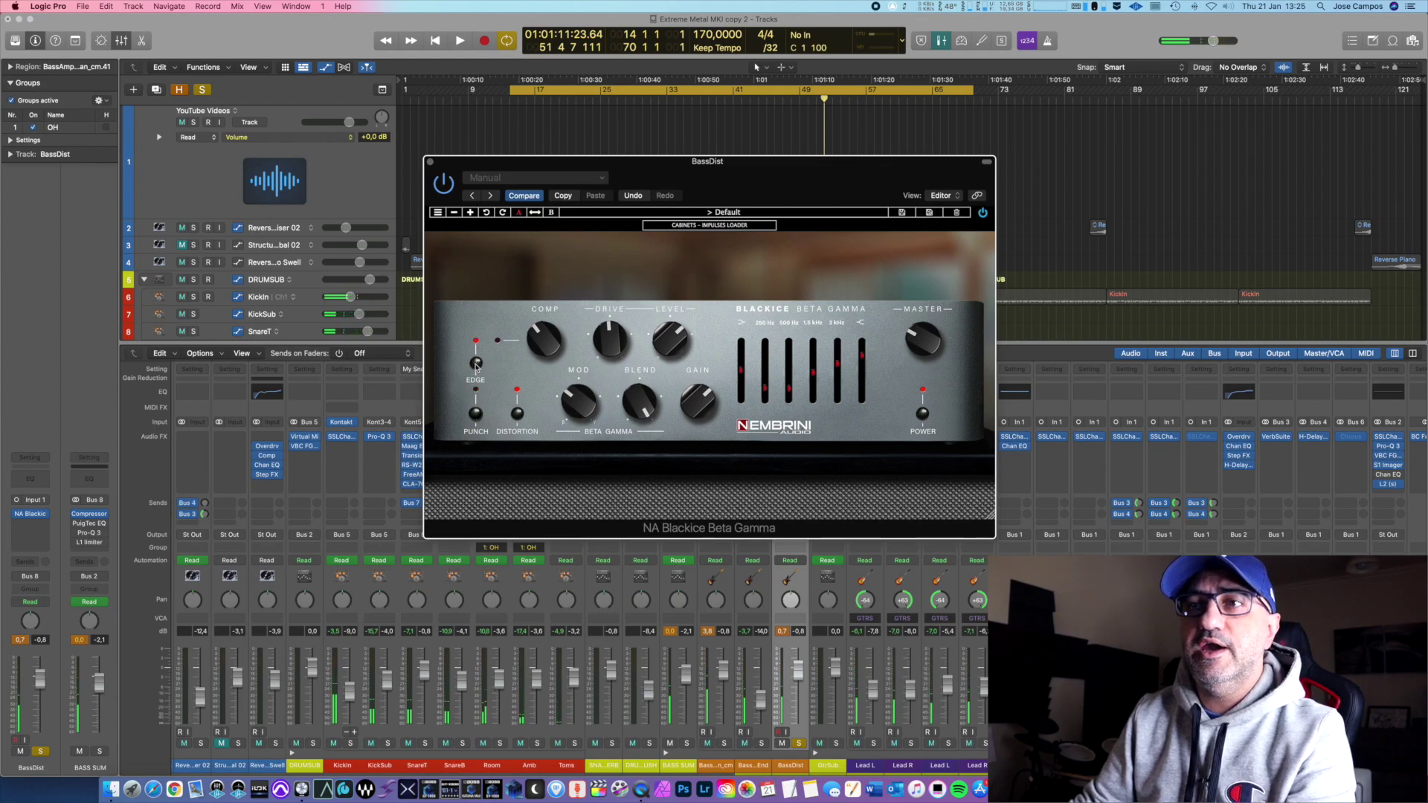
{"action": "key", "text": "space"}
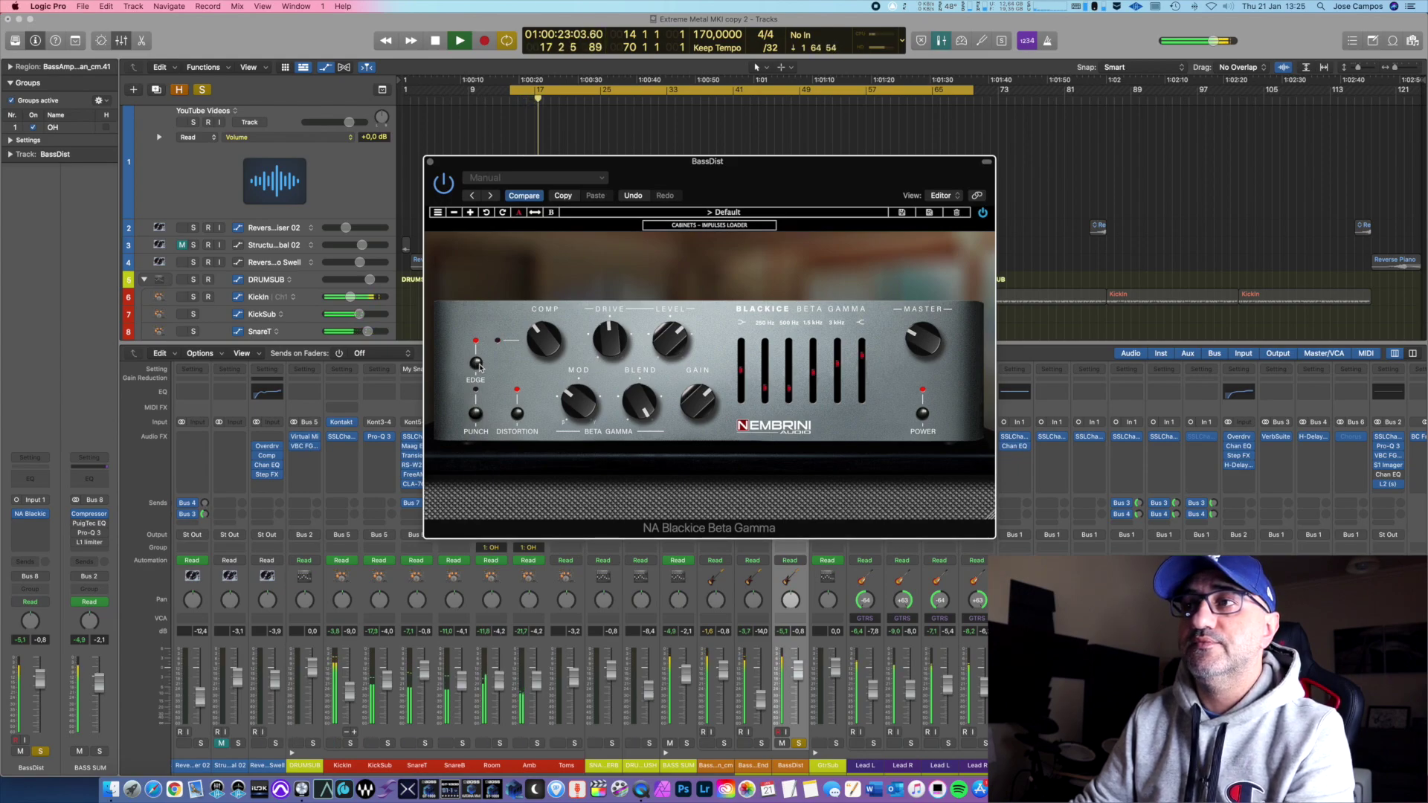
{"action": "key", "text": "space"}
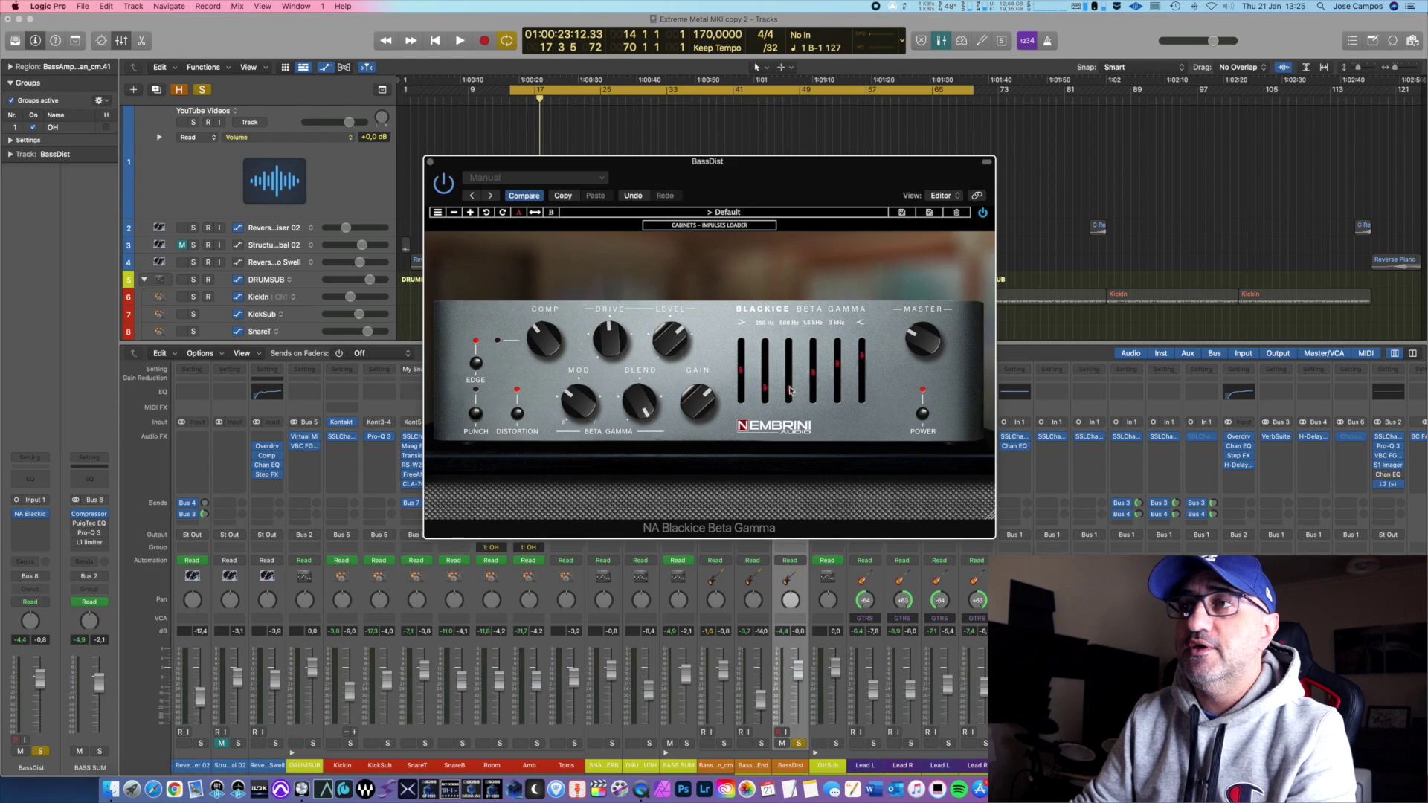
{"action": "mouse_move", "coordinate": [742, 376]}
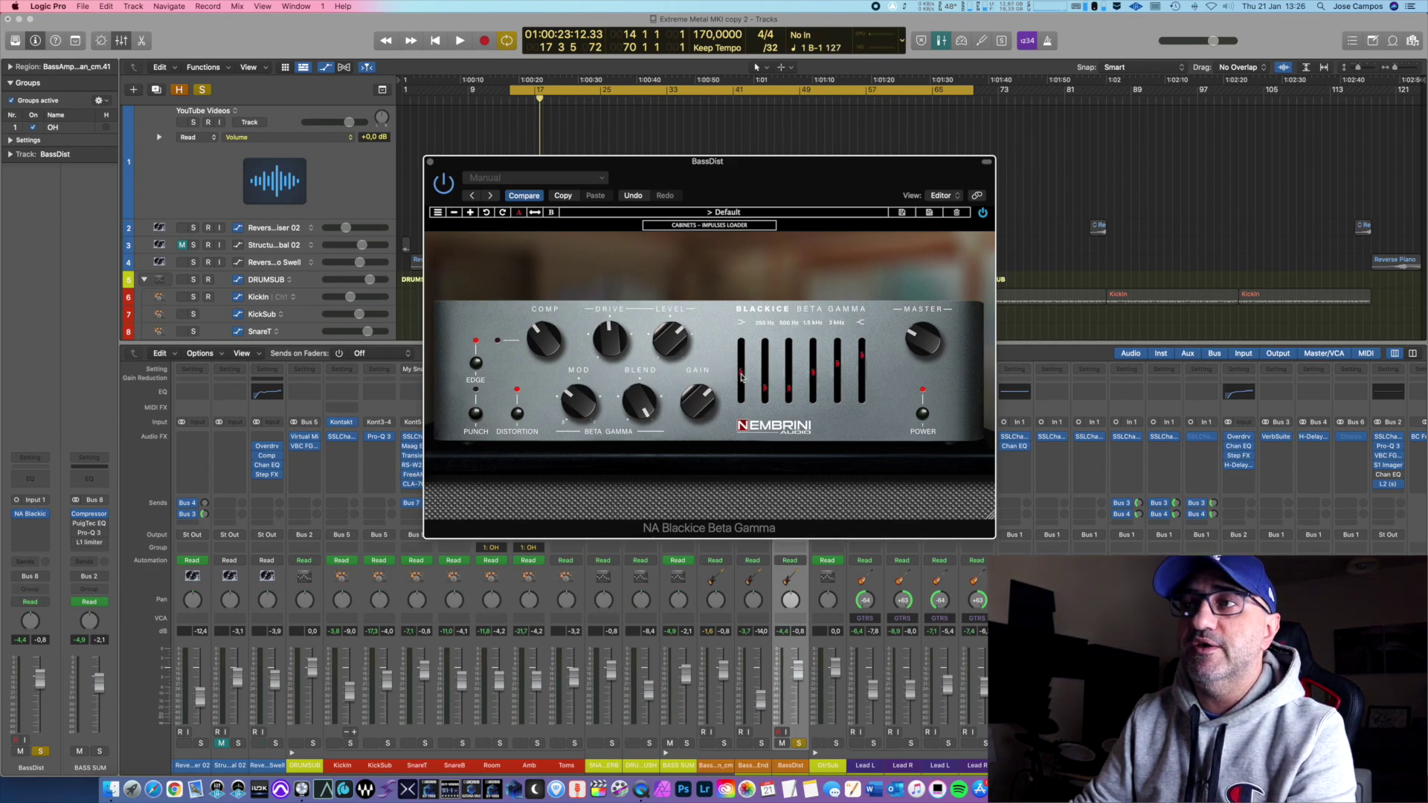
{"action": "key", "text": "space"}
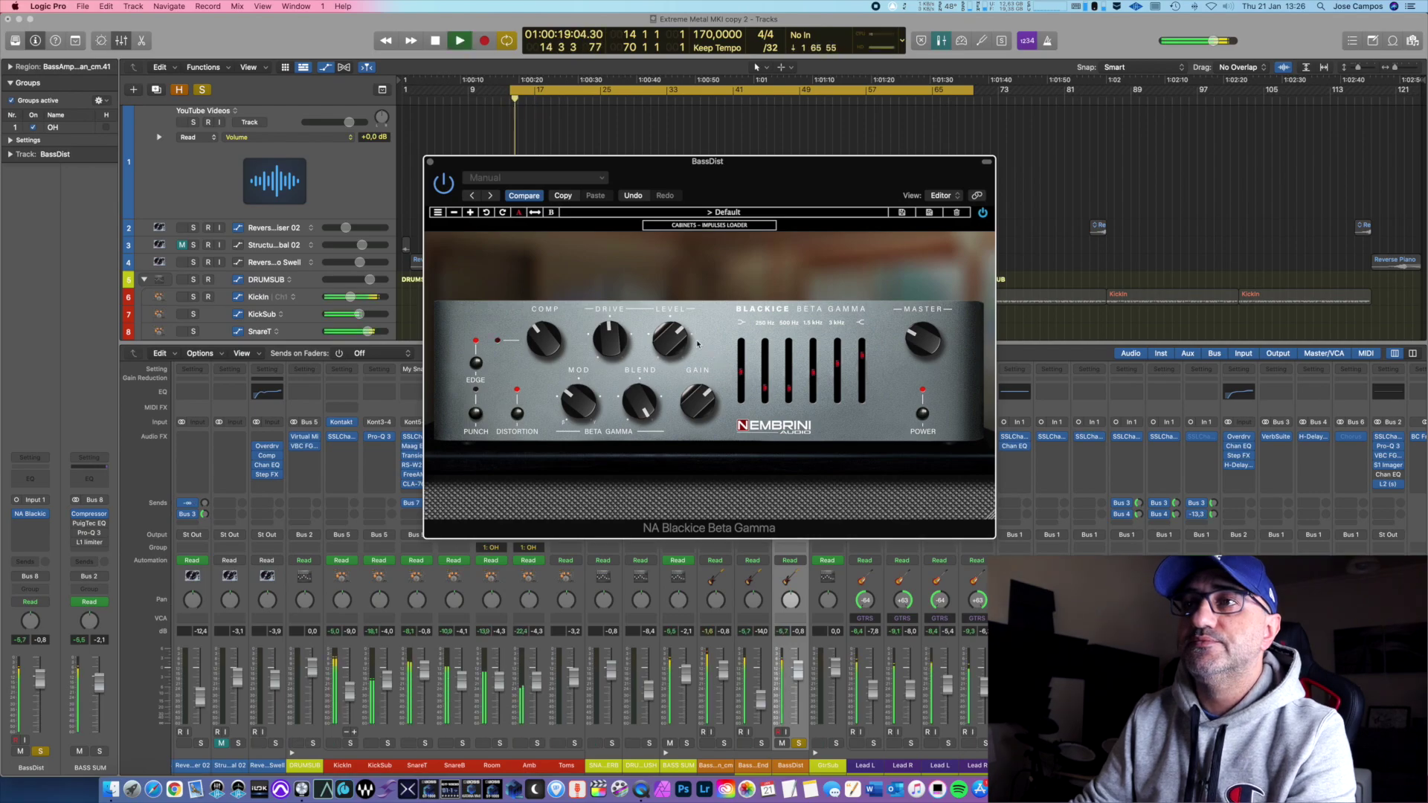
{"action": "key", "text": "space"}
In the cabinet loader, set the second mic's Position to 0.0 while auditioning, then return to the amp
{"action": "left_click", "coordinate": [680, 225]}
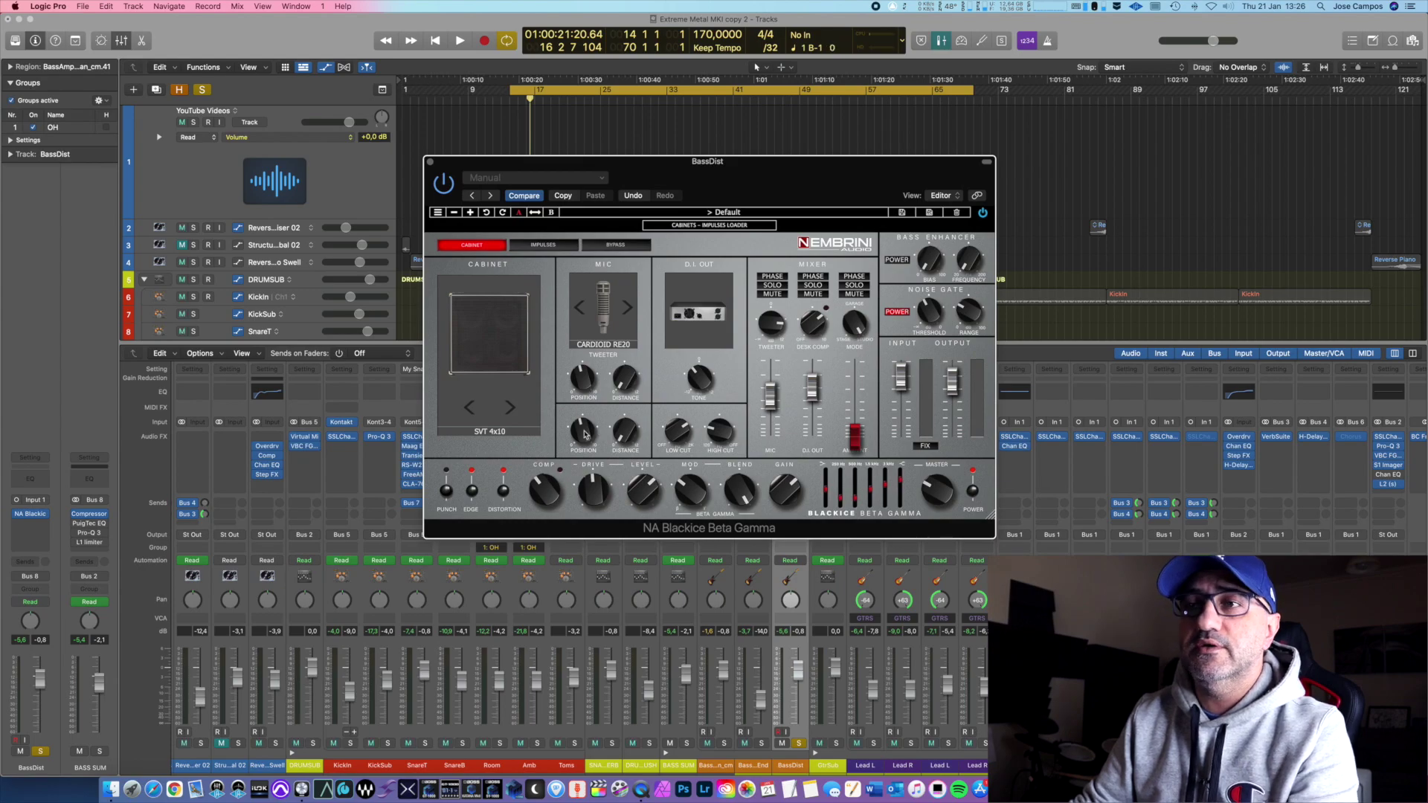
{"action": "key", "text": "space"}
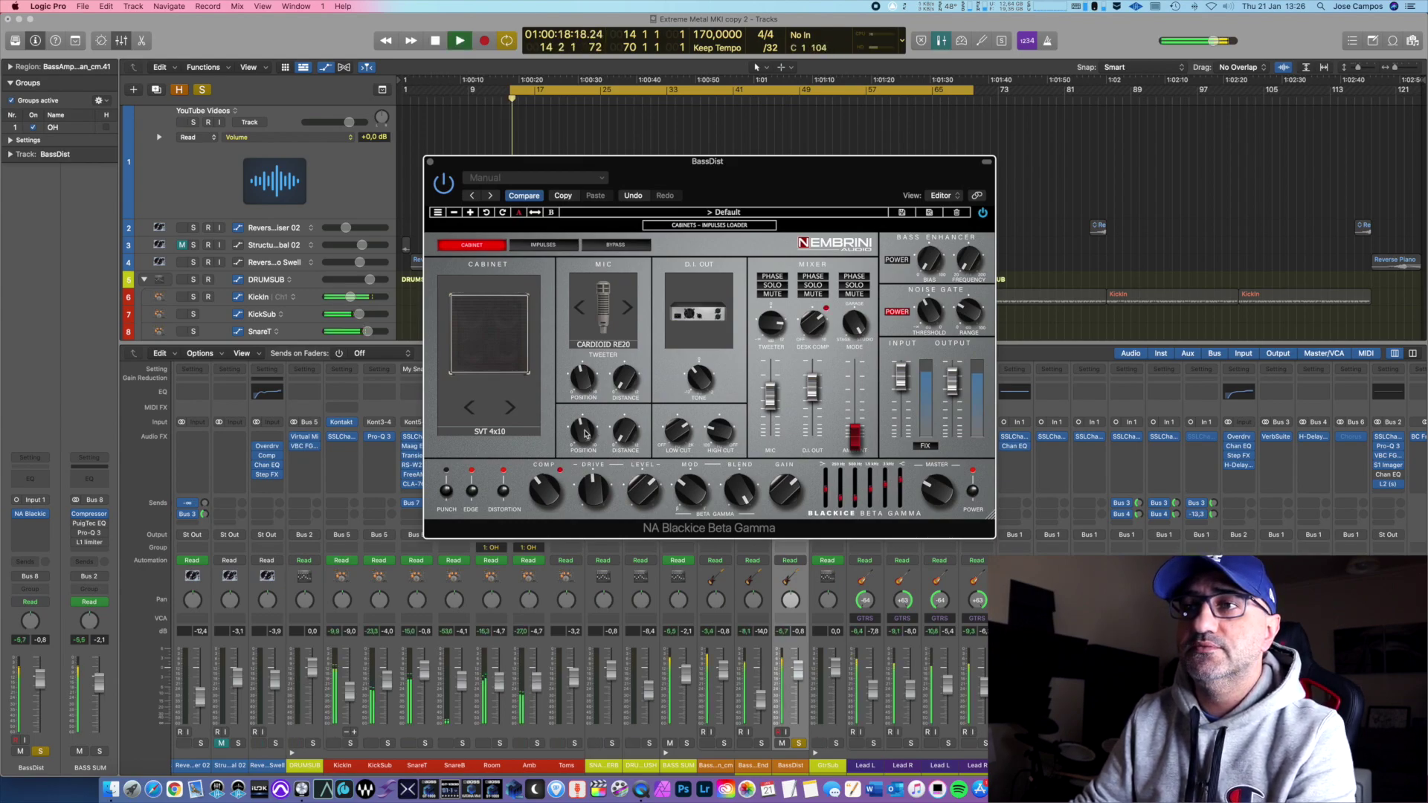
{"action": "left_click_drag", "start_coordinate": [586, 433], "coordinate": [603, 361]}
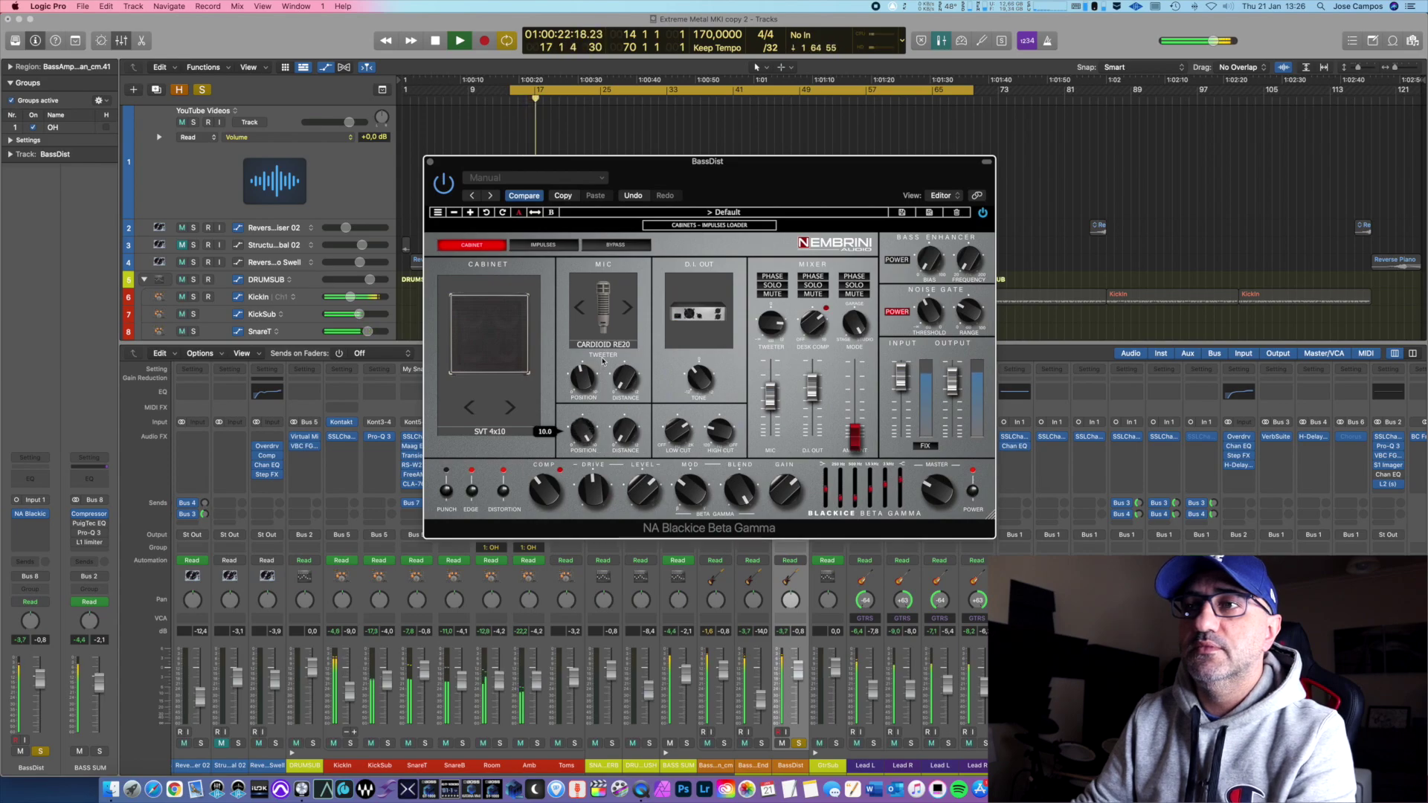
{"action": "left_click_drag", "start_coordinate": [603, 361], "coordinate": [627, 455]}
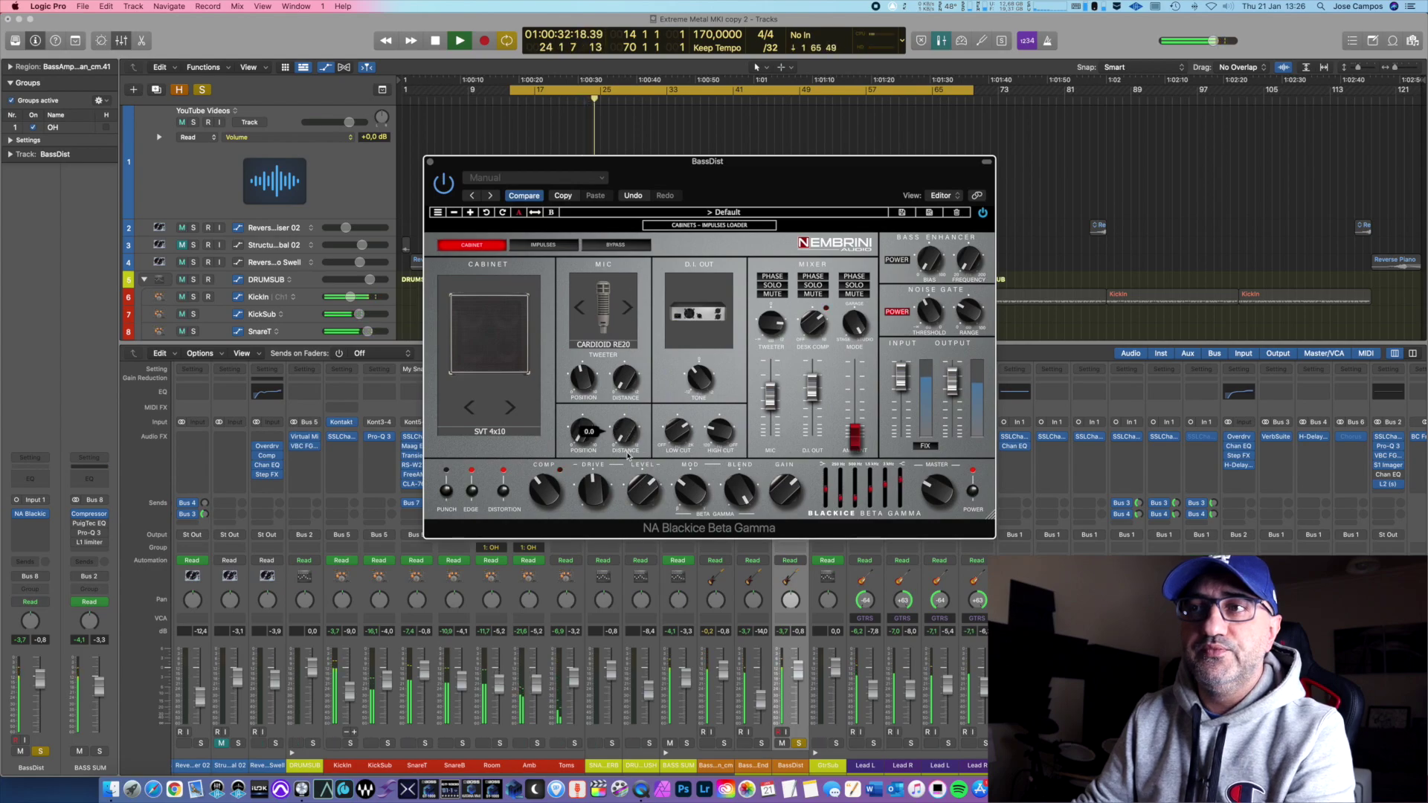
{"action": "key", "text": "space"}
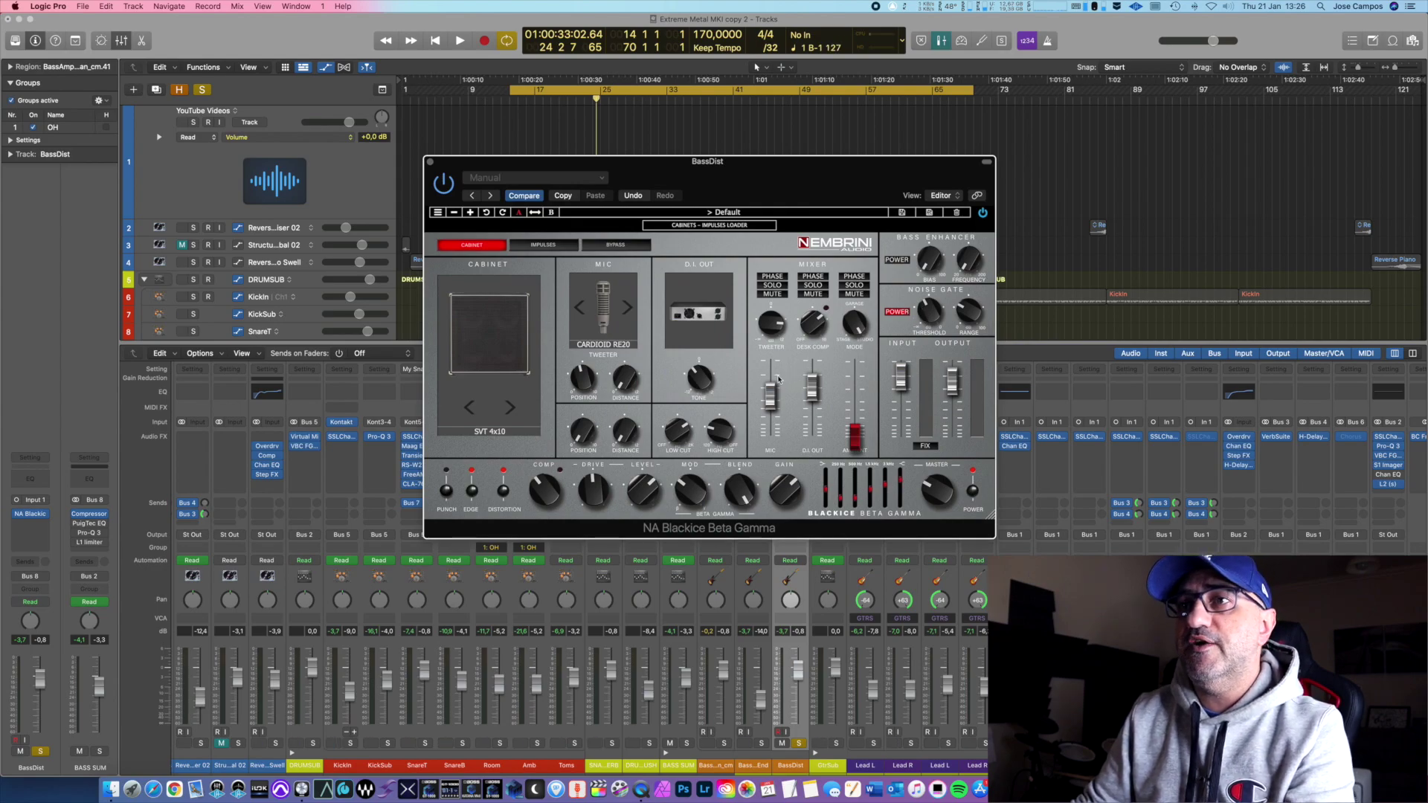
{"action": "left_click", "coordinate": [693, 226]}
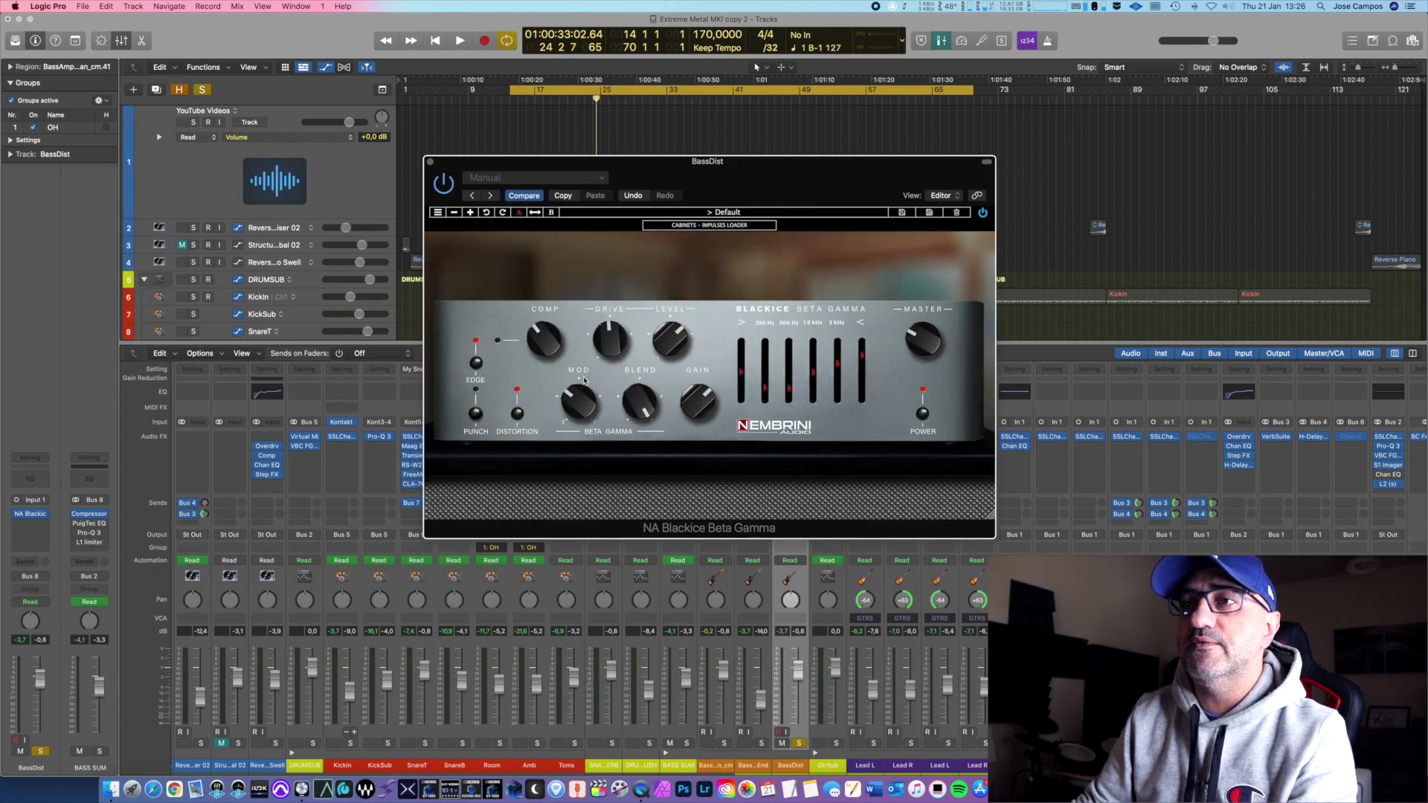
Play briefly, close the BassDist Blackice window, and raise the BassLowEnd fader
{"action": "key", "text": "space"}
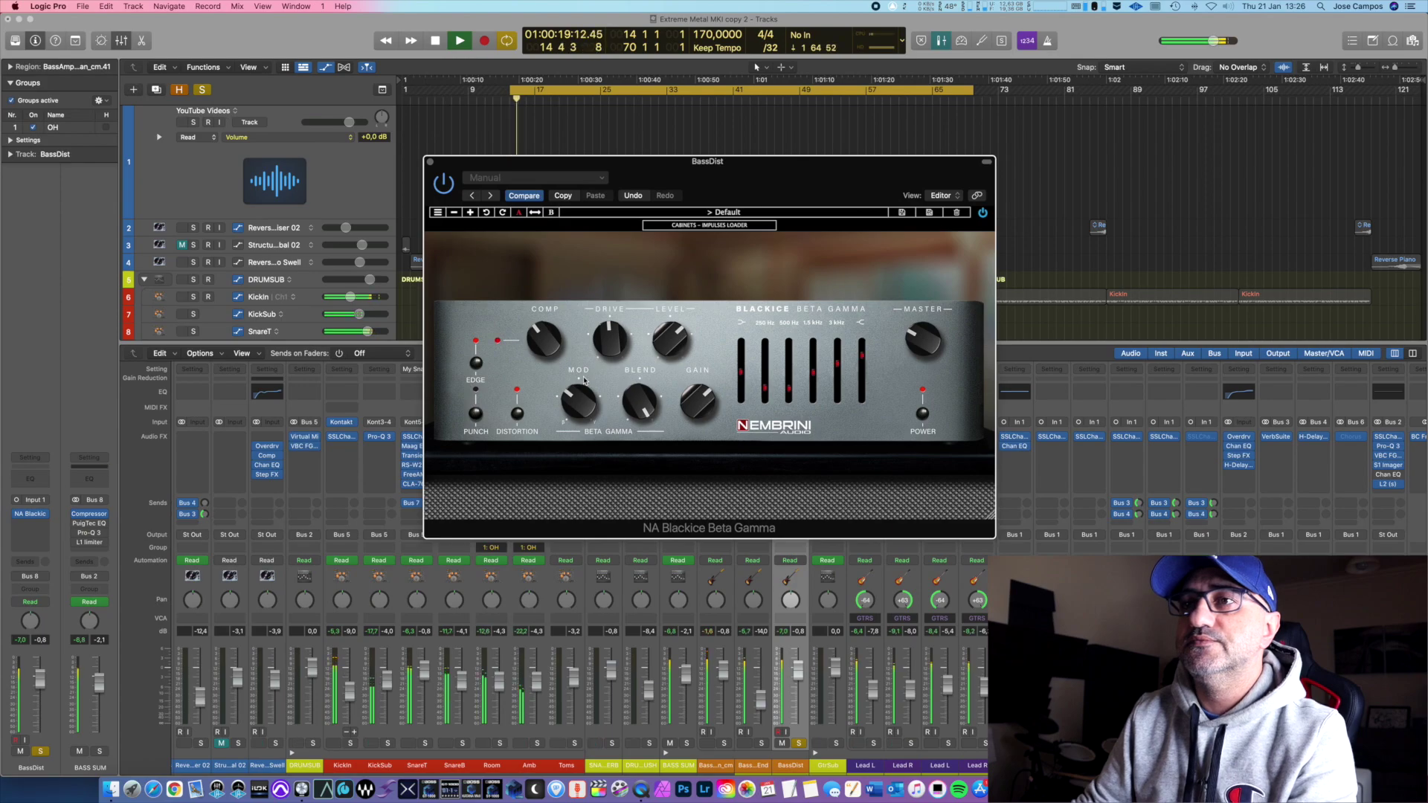
{"action": "key", "text": "space"}
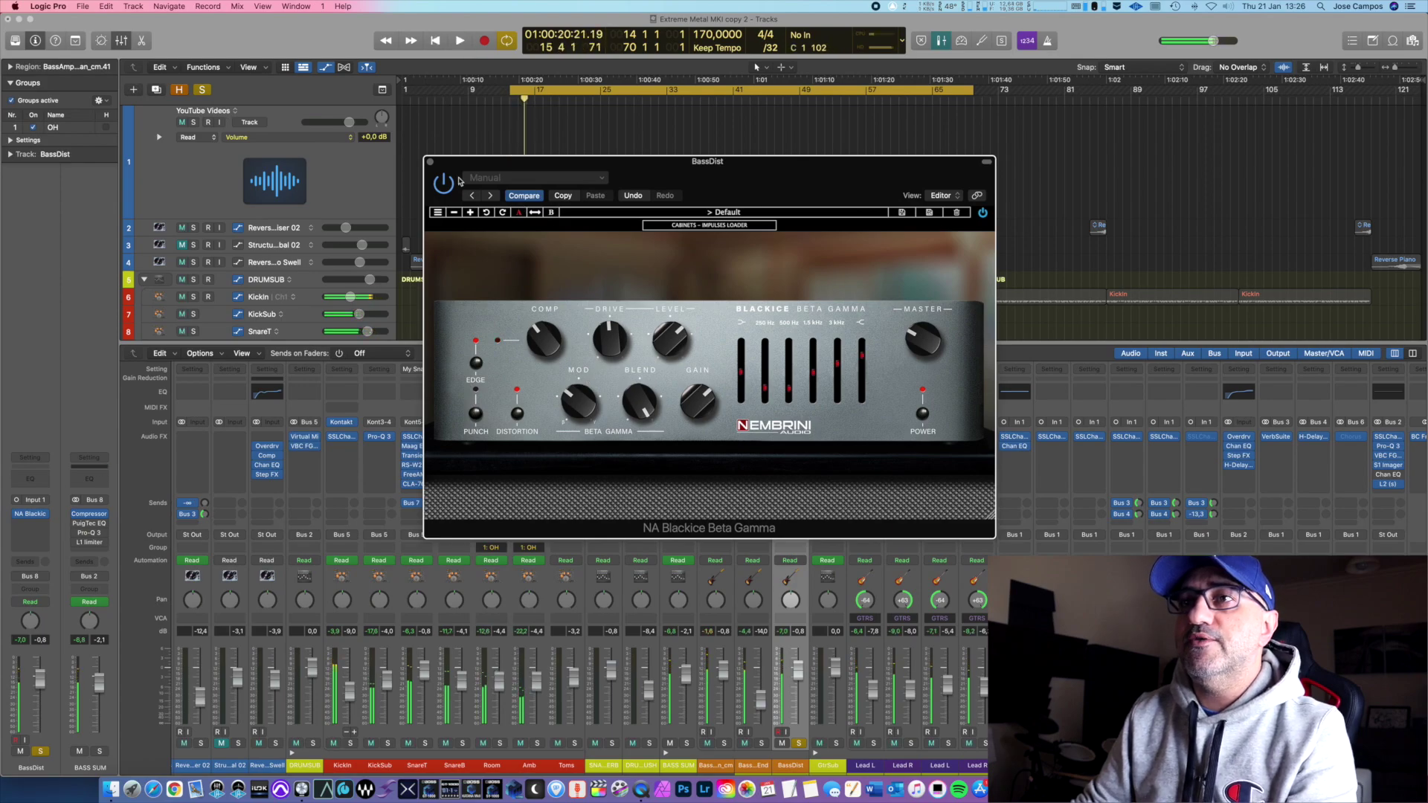
{"action": "left_click", "coordinate": [429, 163]}
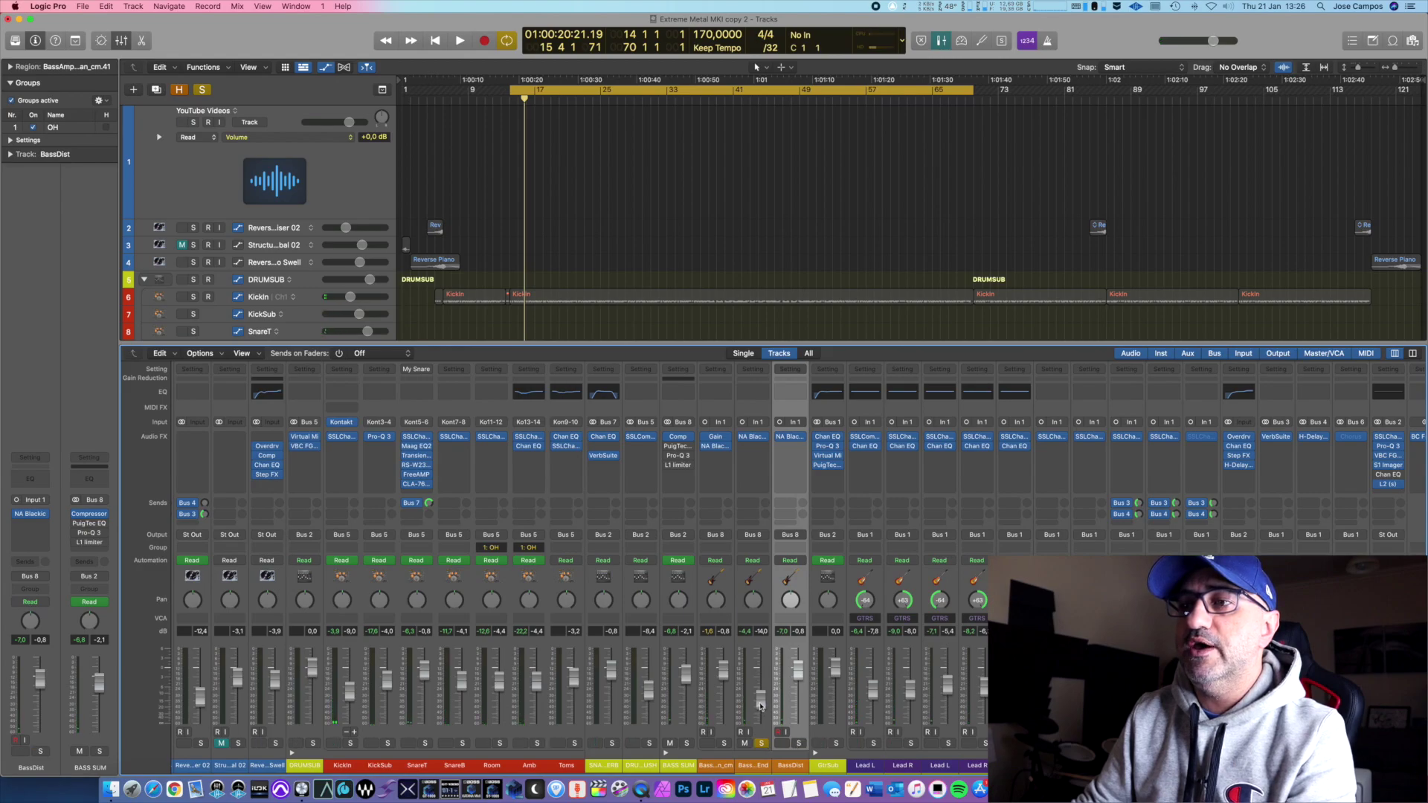
{"action": "left_click_drag", "start_coordinate": [761, 705], "coordinate": [761, 666]}
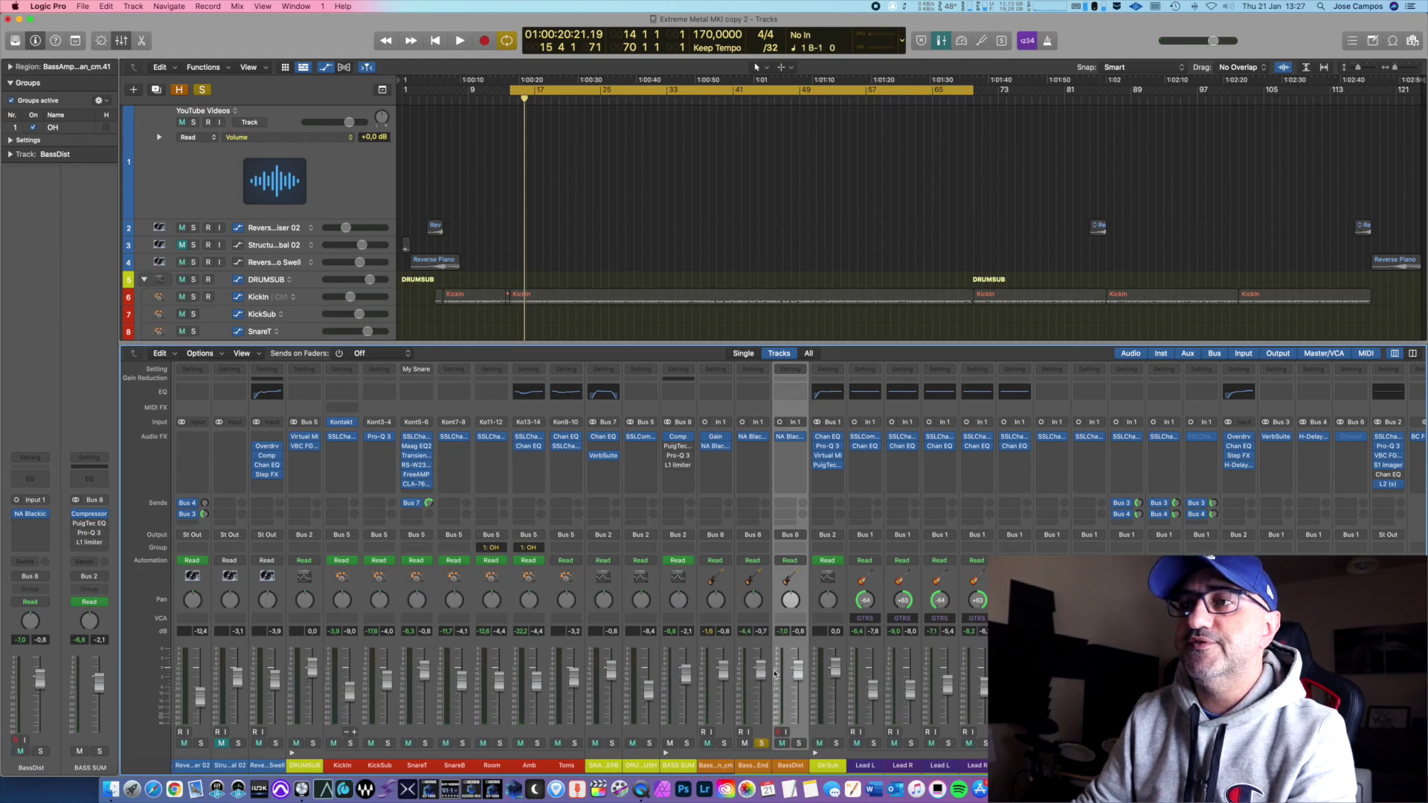
Open BassLowEnd's Blackice amp, shift MOD toward Gamma and turn the blend fully to distortion while auditioning
{"action": "left_click", "coordinate": [756, 438]}
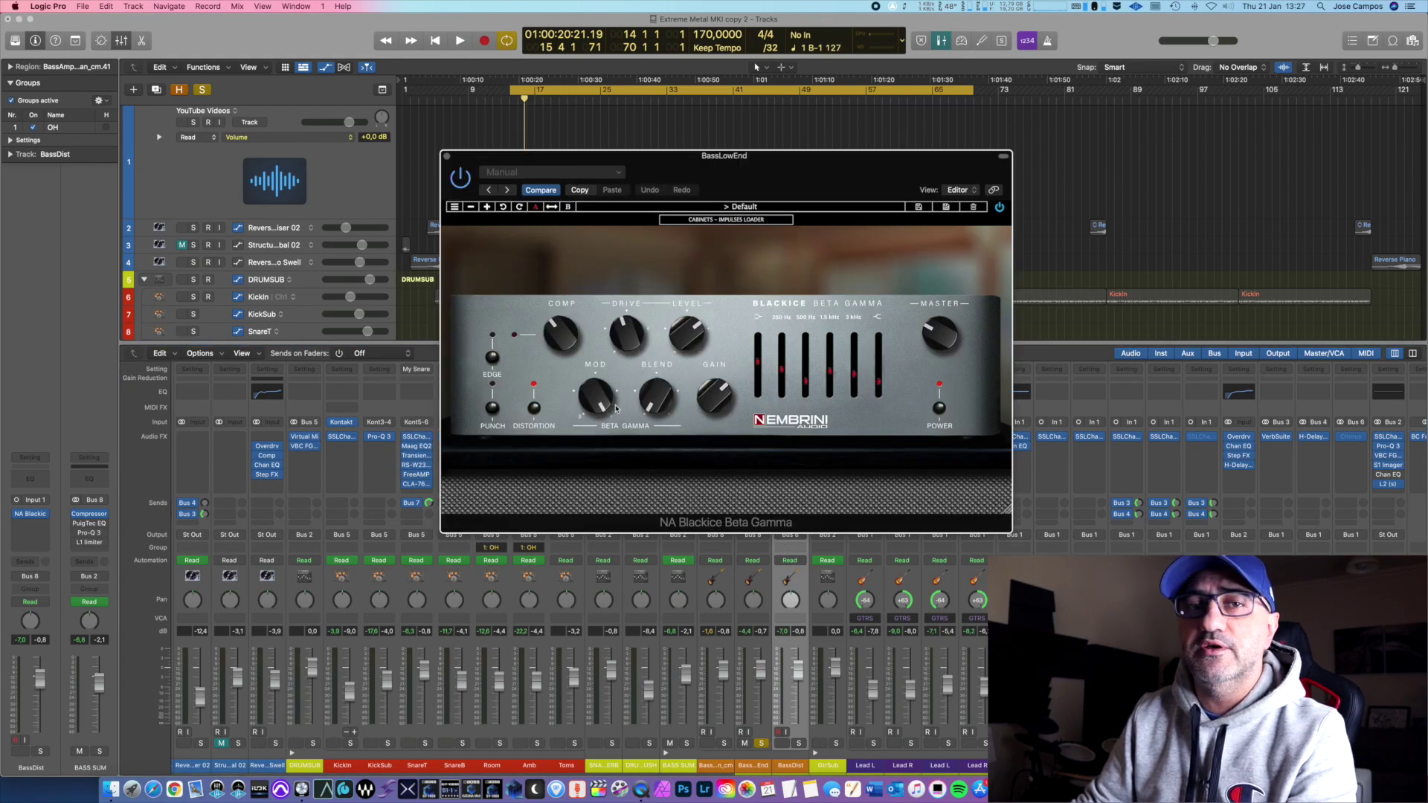
{"action": "key", "text": "space"}
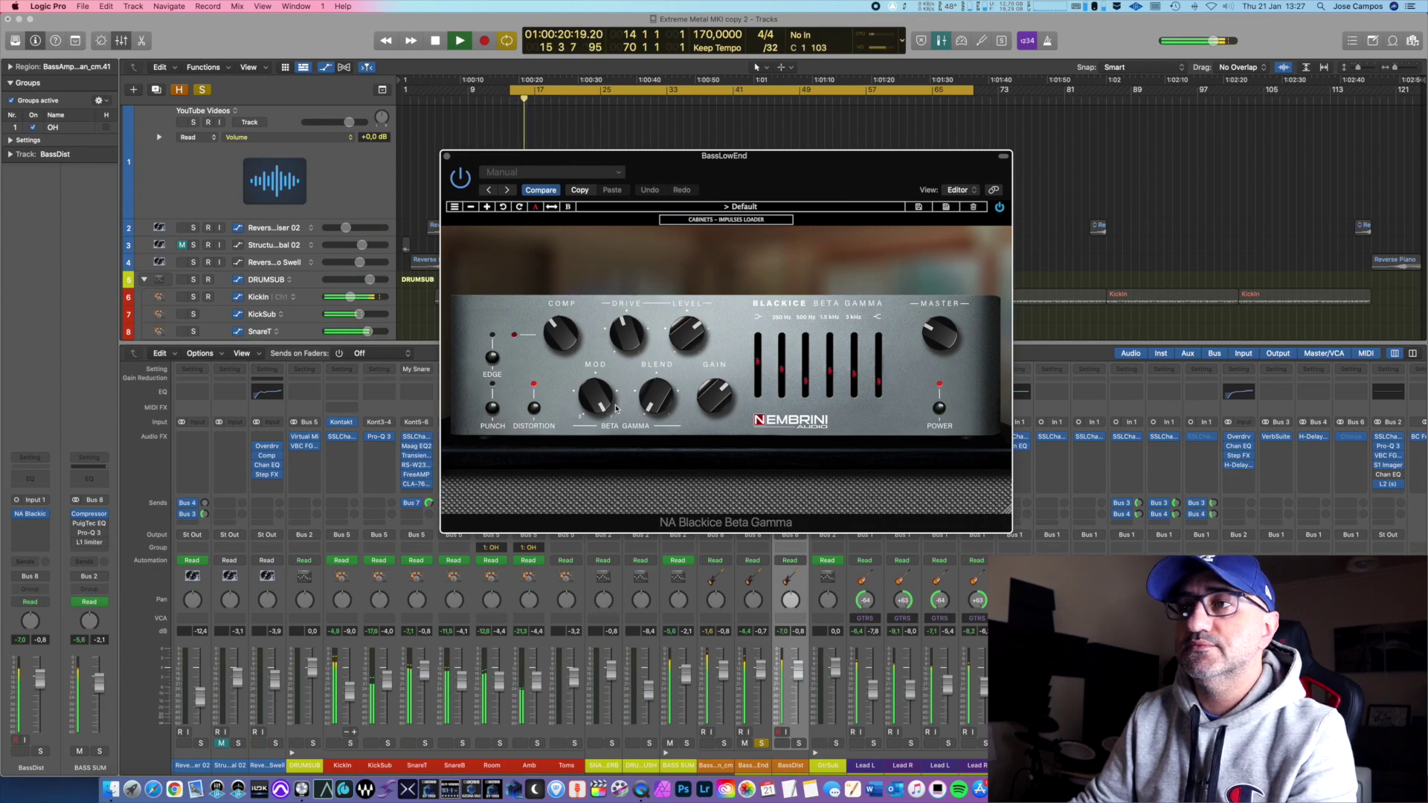
{"action": "key", "text": "space"}
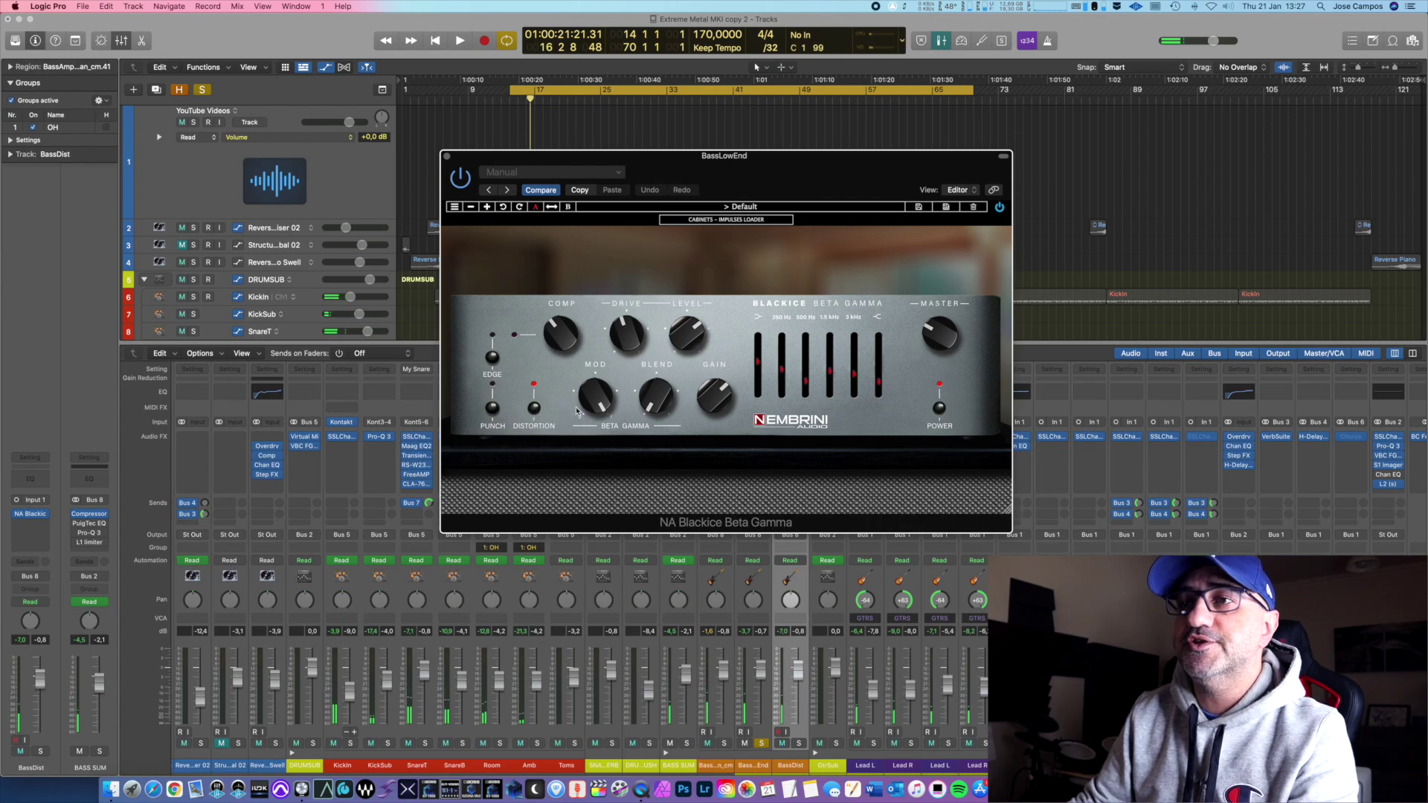
{"action": "mouse_move", "coordinate": [593, 398]}
{"action": "left_mouse_down"}
{"action": "mouse_move", "coordinate": [620, 522]}
{"action": "mouse_move", "coordinate": [718, 659]}
{"action": "mouse_move", "coordinate": [645, 485]}
{"action": "mouse_move", "coordinate": [637, 415]}
{"action": "mouse_move", "coordinate": [612, 407]}
{"action": "left_mouse_up"}
{"action": "key", "text": "space"}
{"action": "key", "text": "space"}
{"action": "key", "text": "space"}
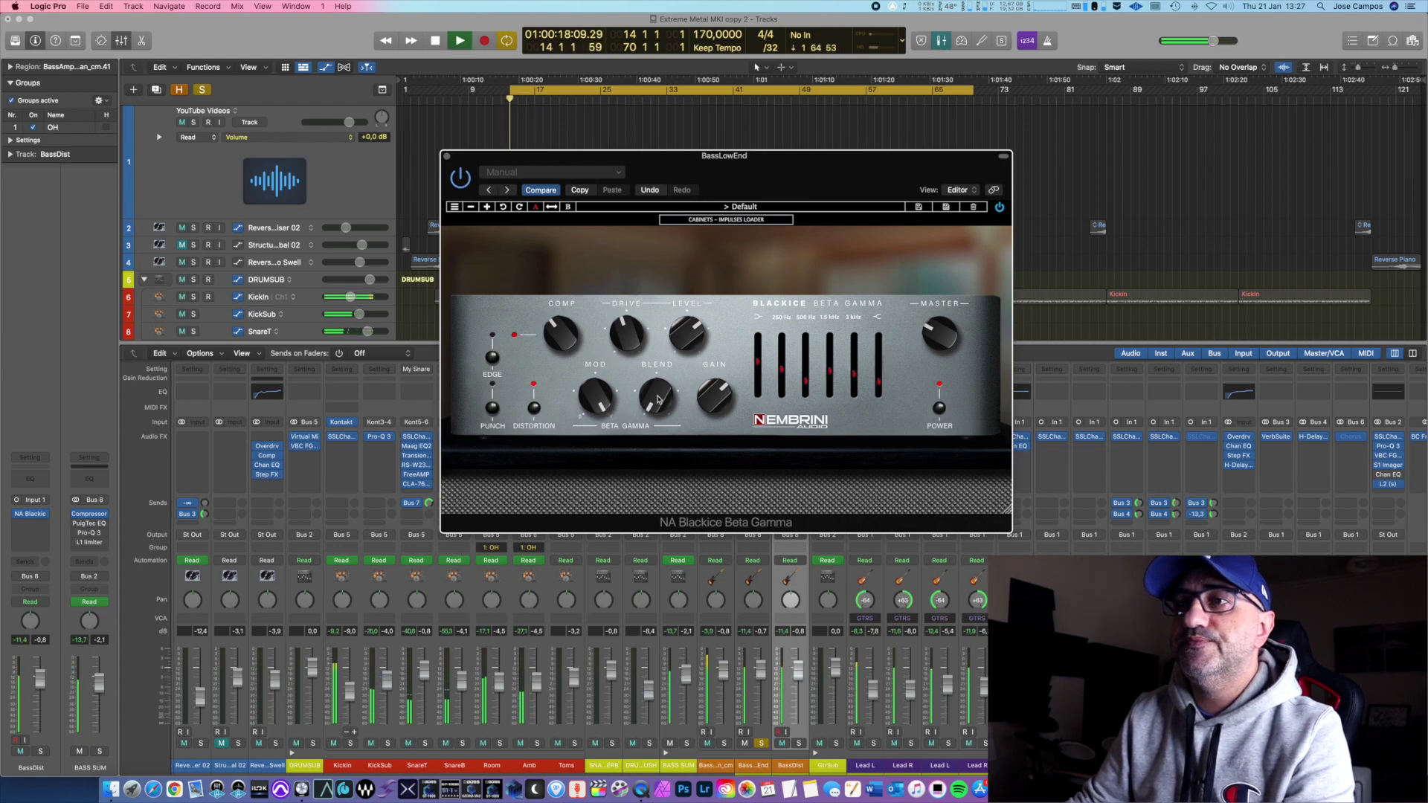
{"action": "left_click_drag", "start_coordinate": [658, 402], "coordinate": [659, 453]}
{"action": "key", "text": "space"}
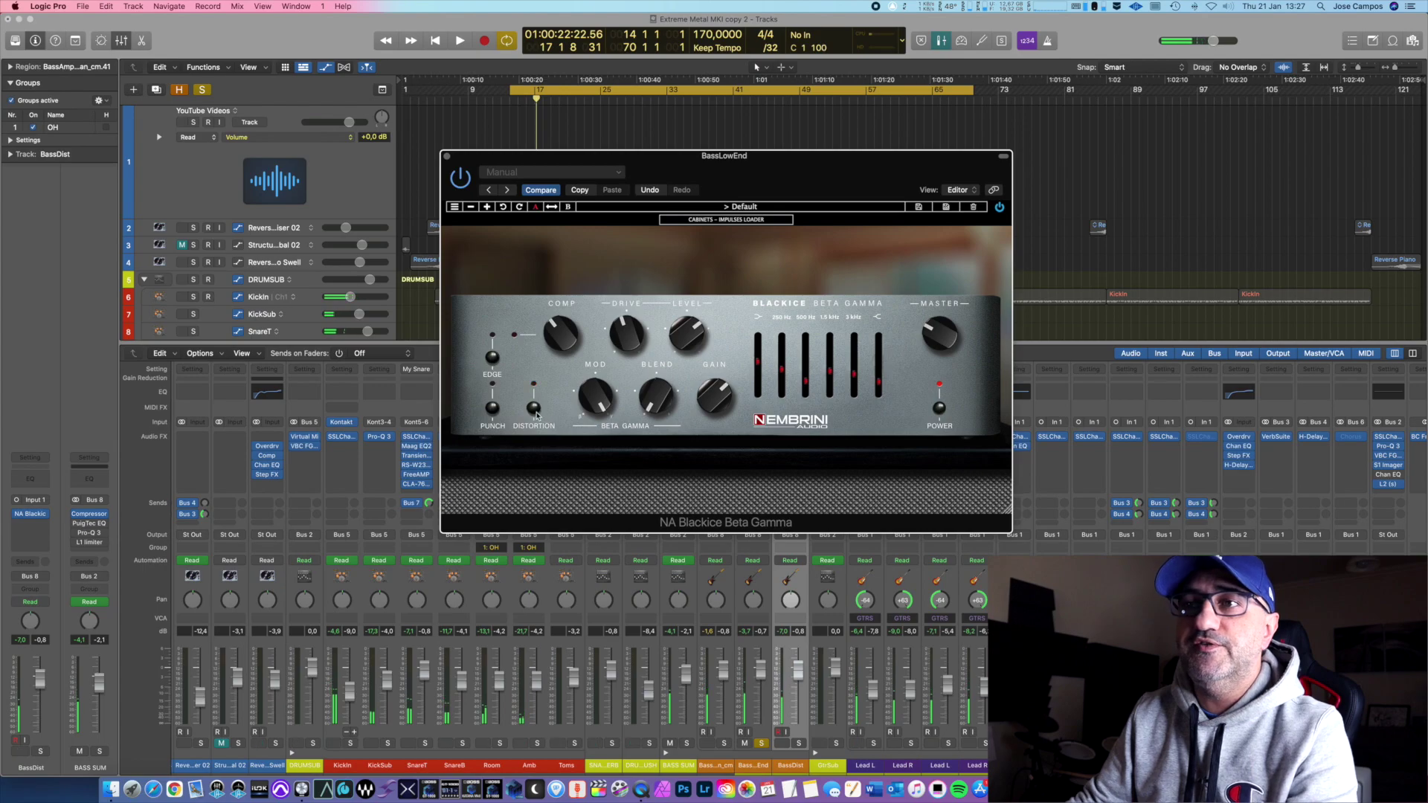
{"action": "key", "text": "space"}
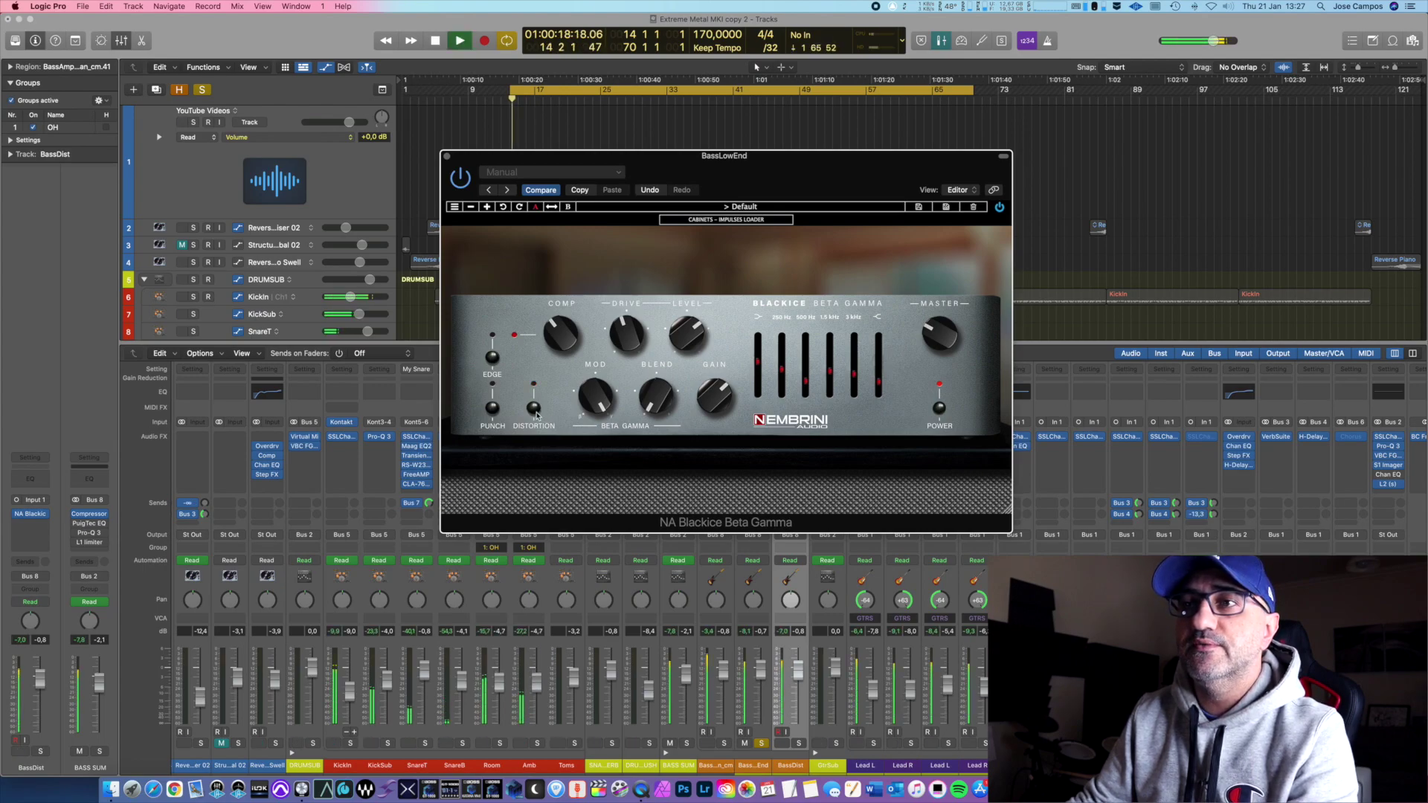
{"action": "key", "text": "space"}
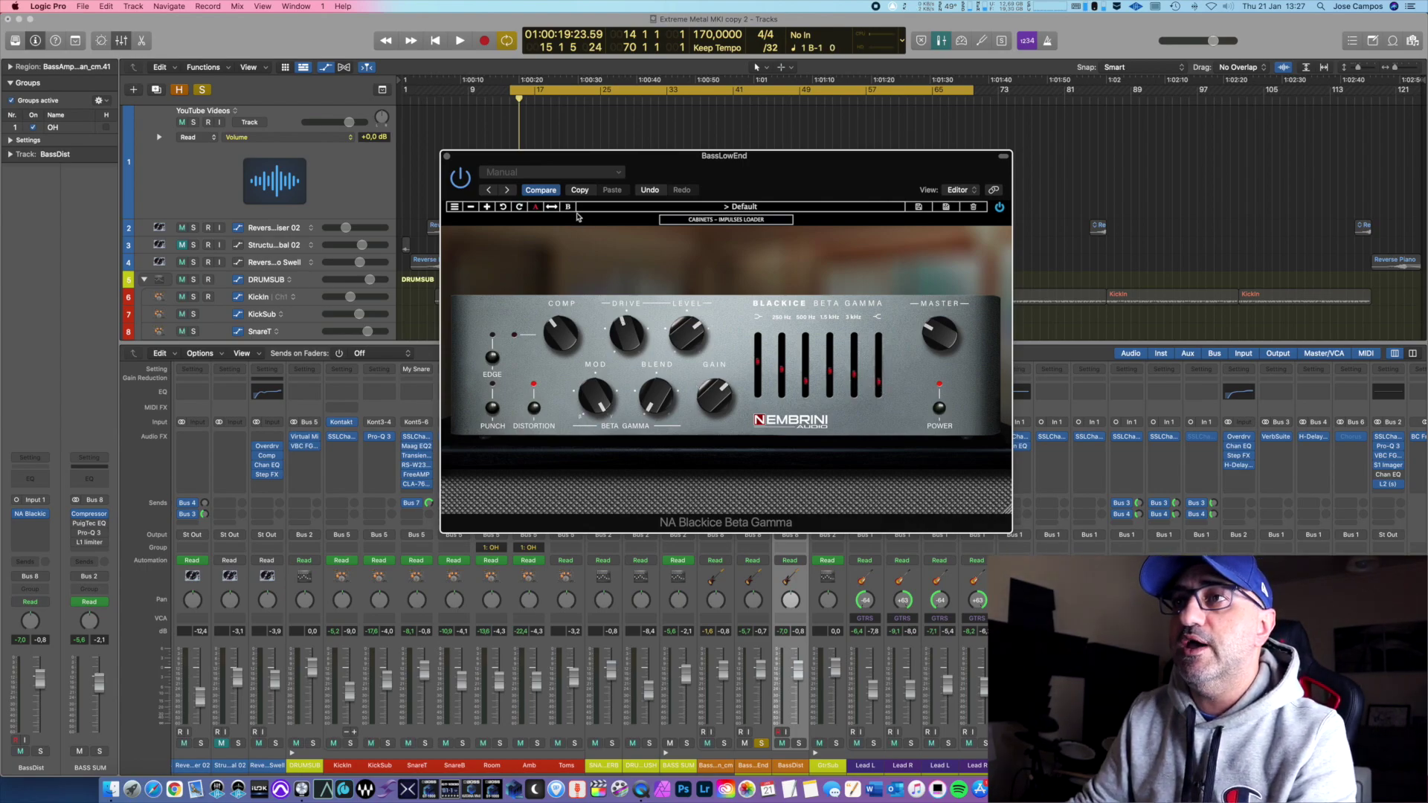
In the cabinet loader, audition other cabinets and settle back on the SVT 8x10 with the Cardioid RE20 mic
{"action": "left_click", "coordinate": [674, 221]}
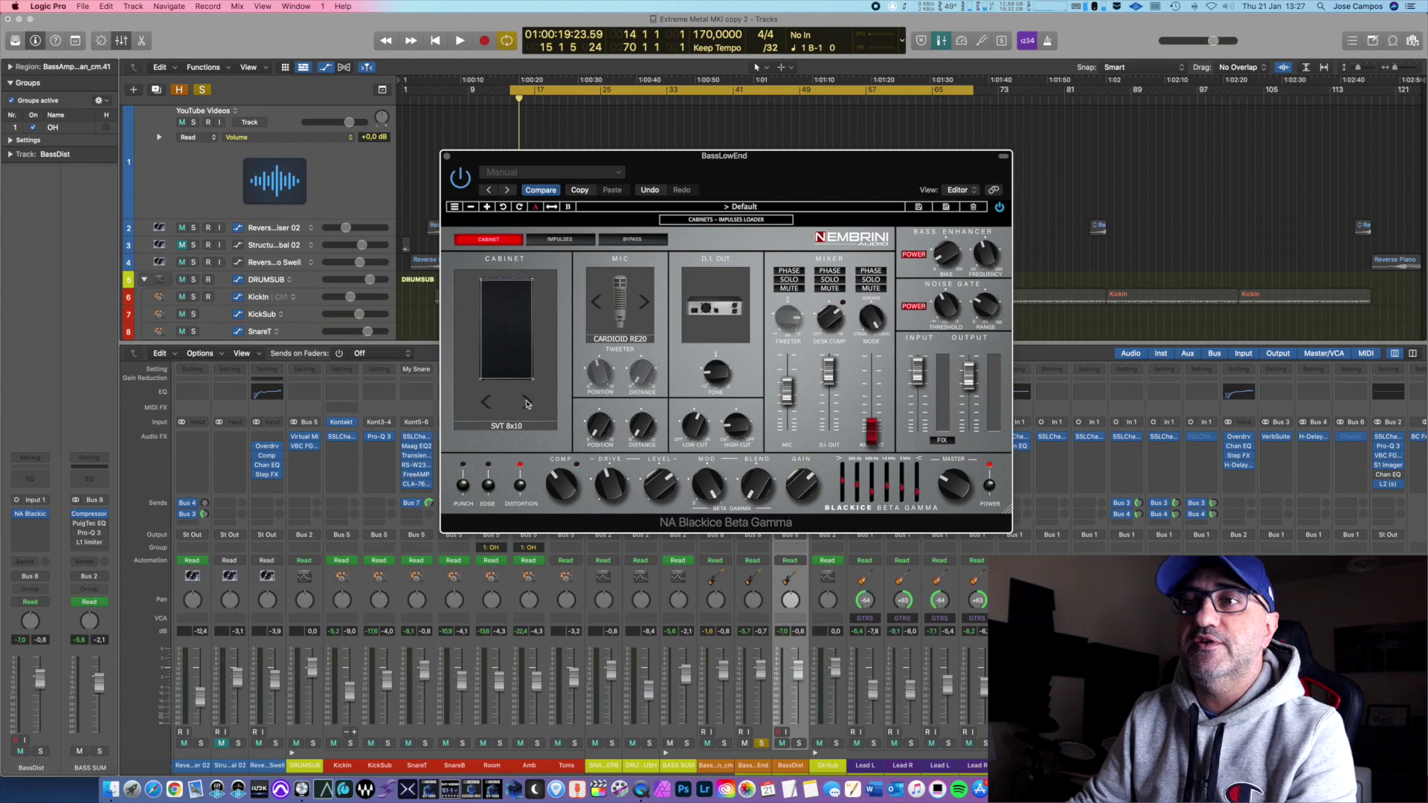
{"action": "key", "text": "space"}
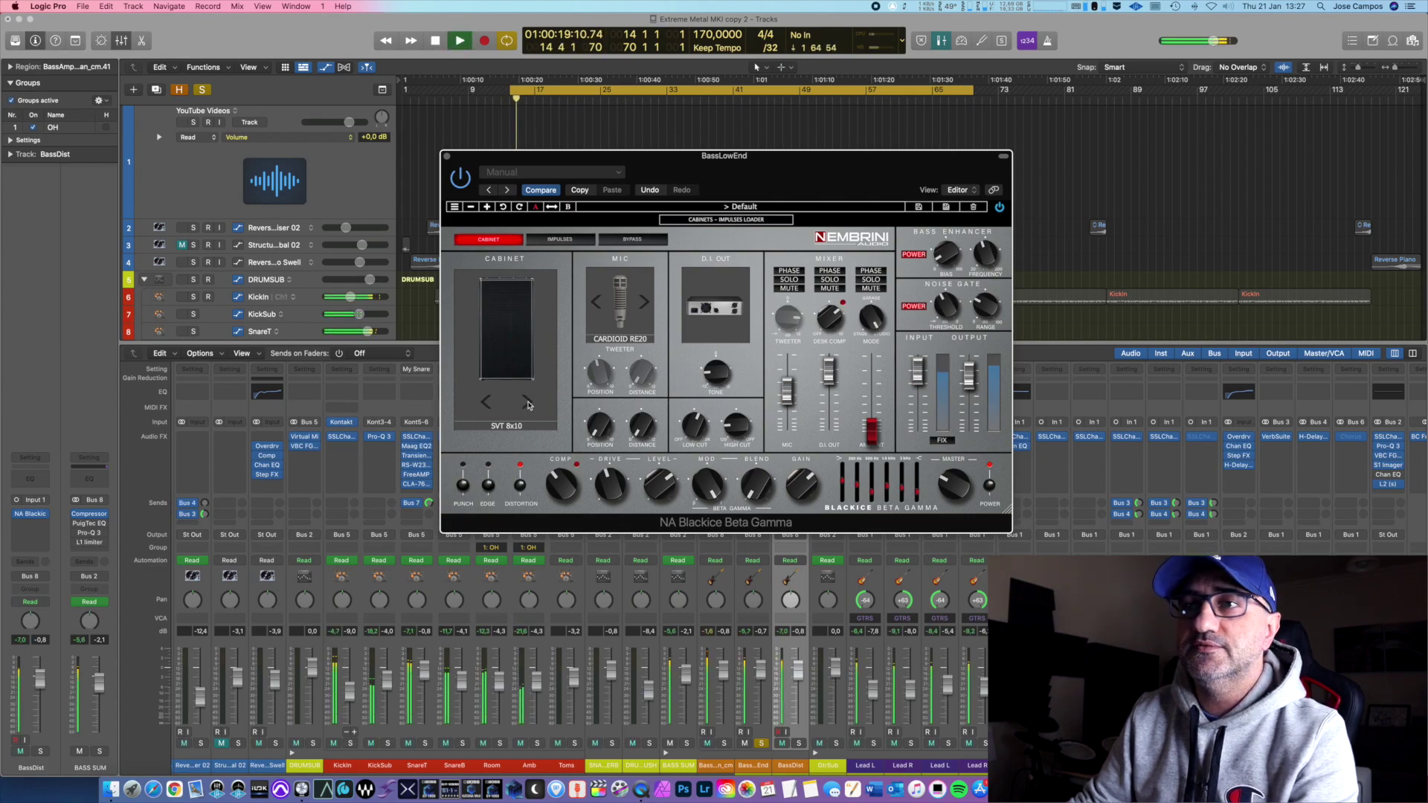
{"action": "left_click", "coordinate": [528, 405]}
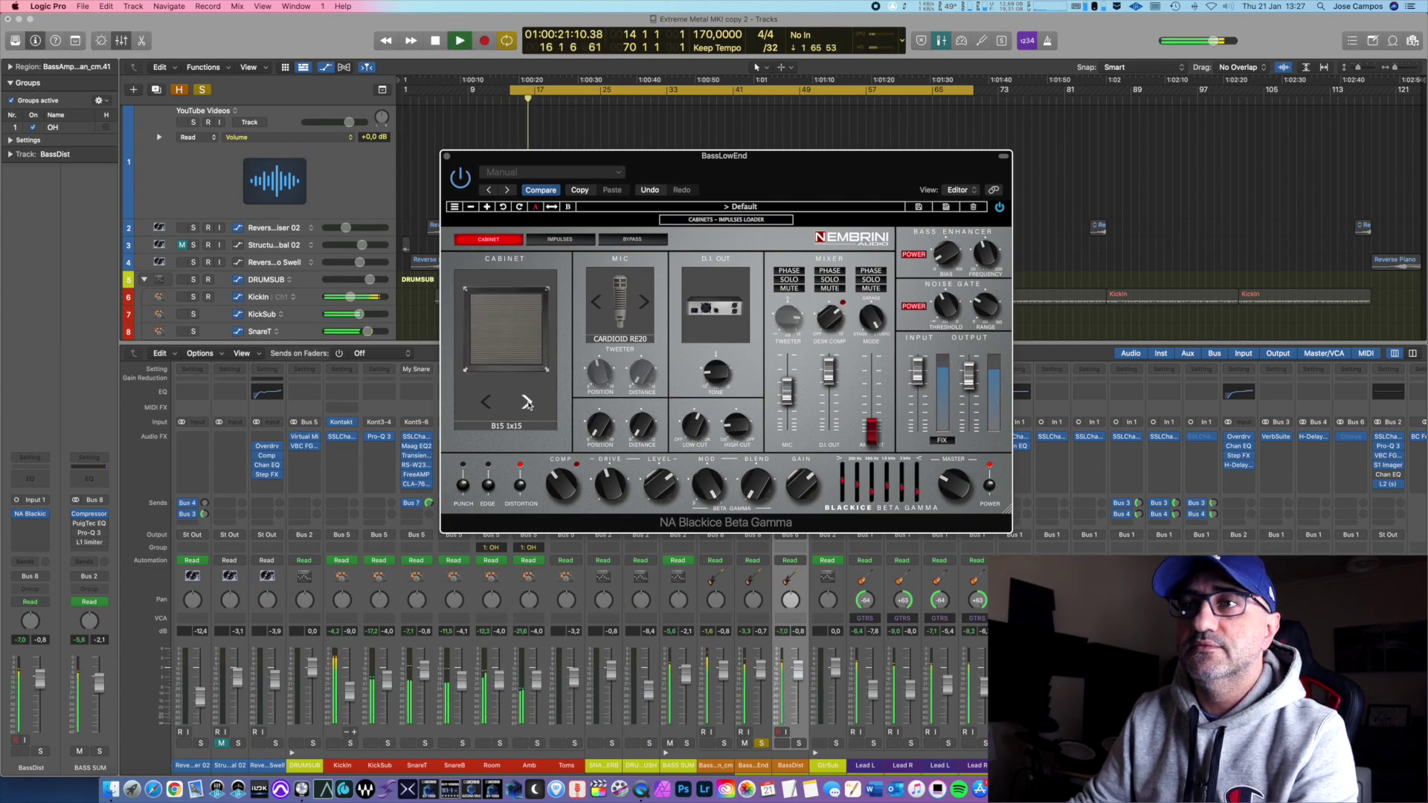
{"action": "left_click", "coordinate": [529, 404]}
{"action": "left_click", "coordinate": [528, 405]}
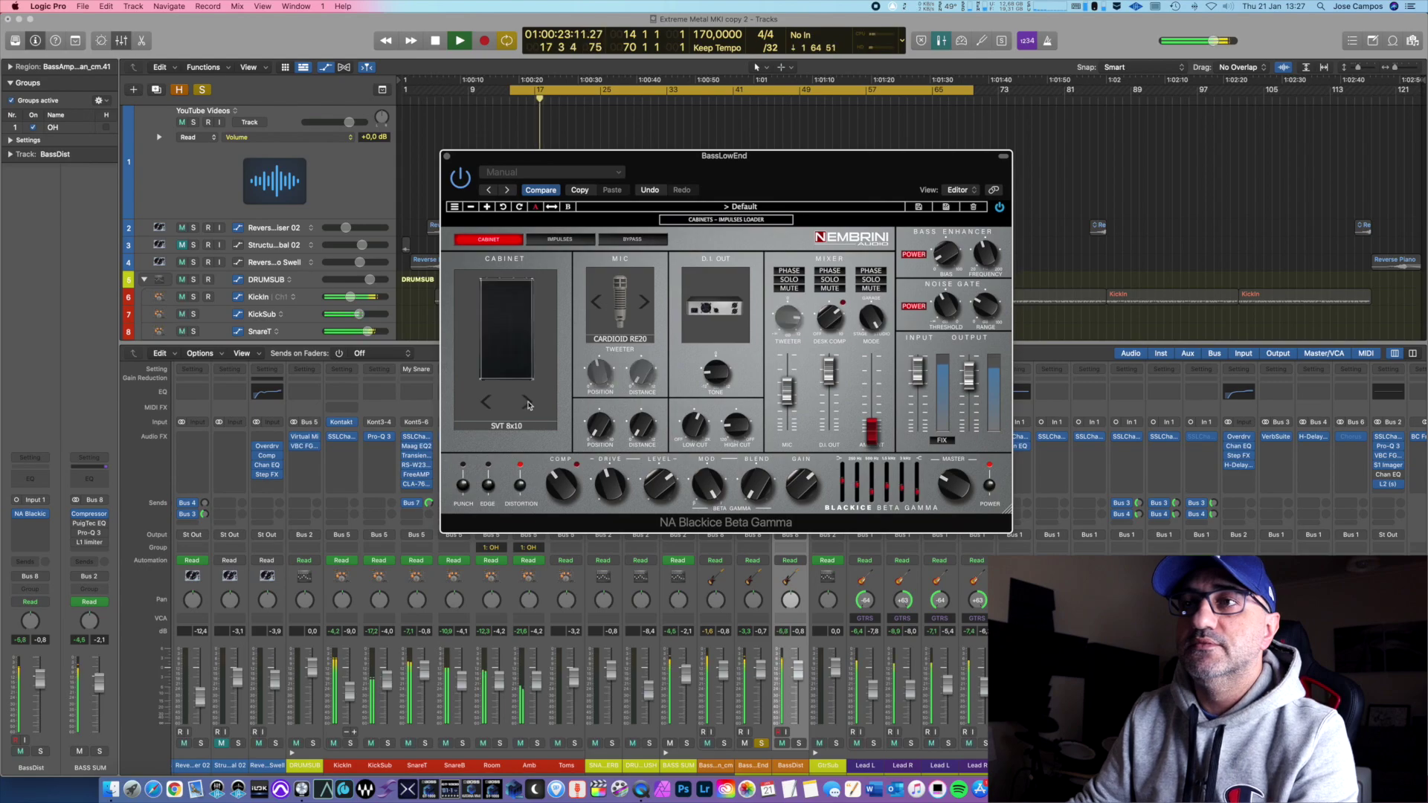
{"action": "key", "text": "space"}
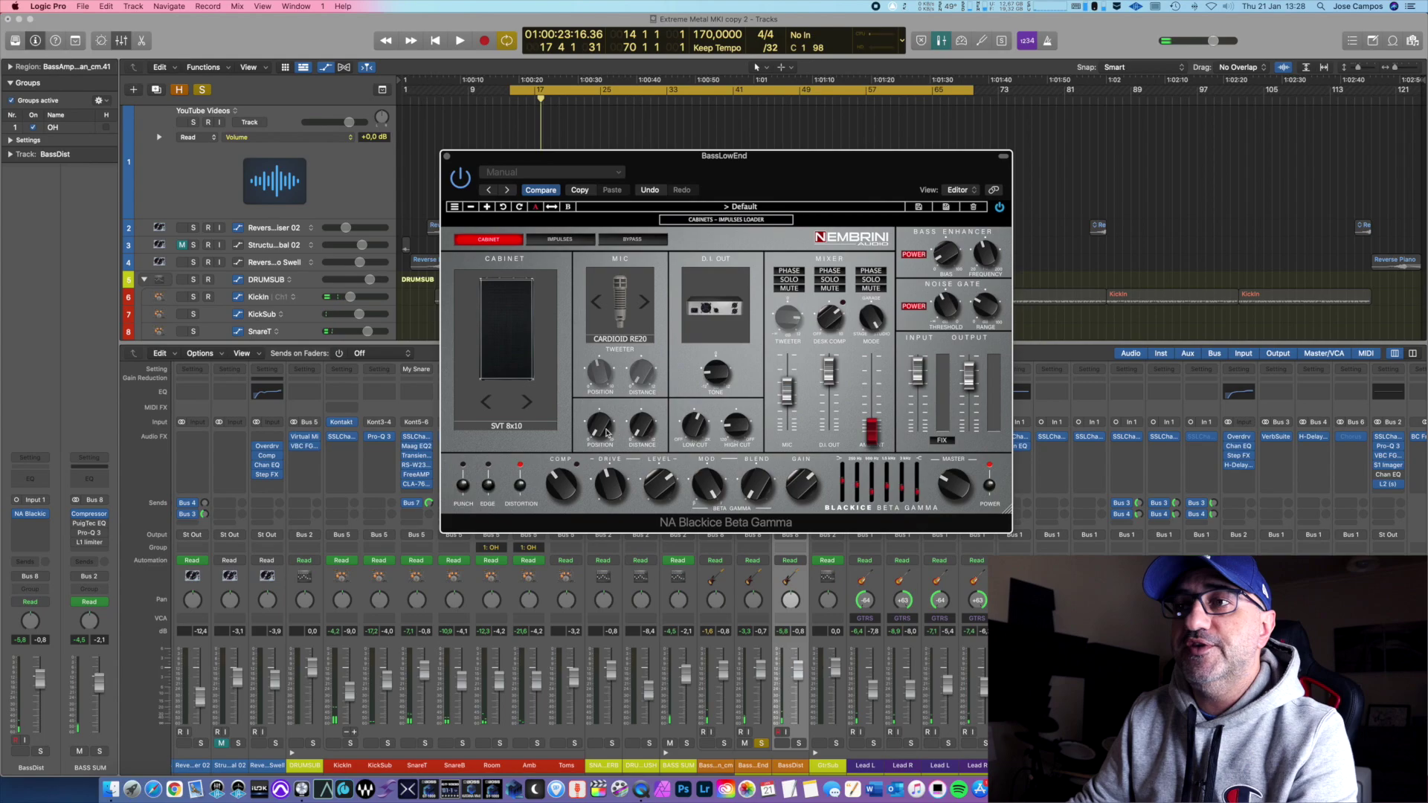
{"action": "key", "text": "space"}
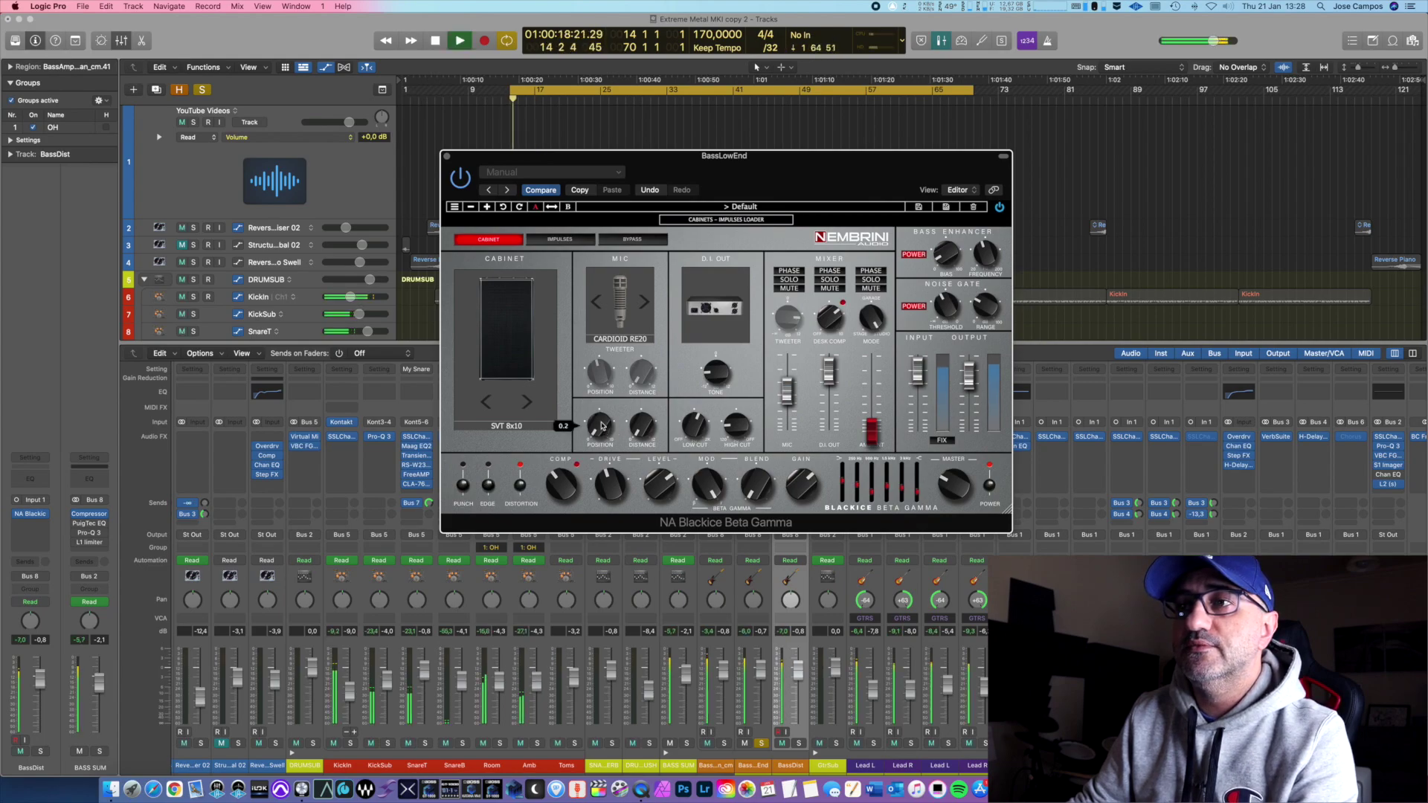
{"action": "key", "text": "space"}
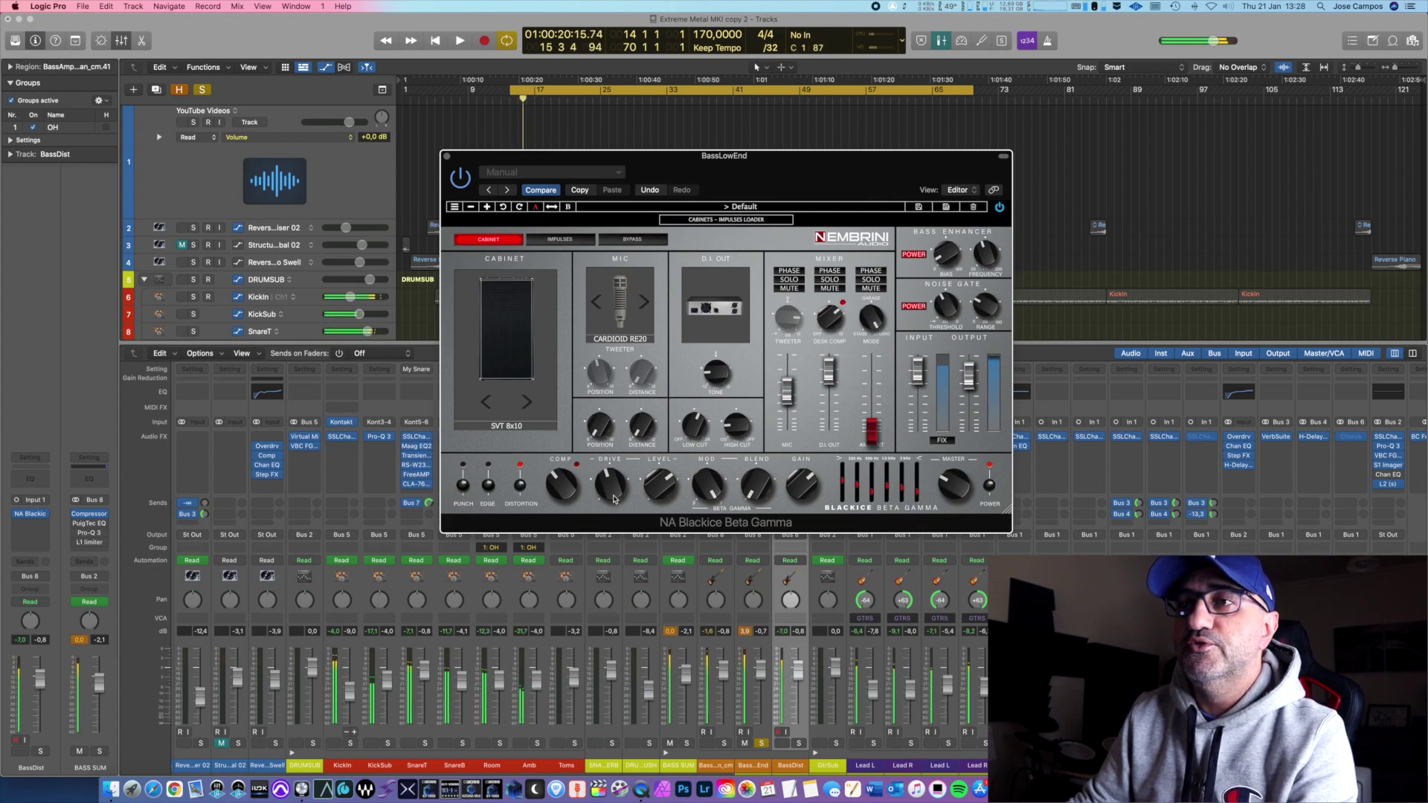
{"action": "key", "text": "space"}
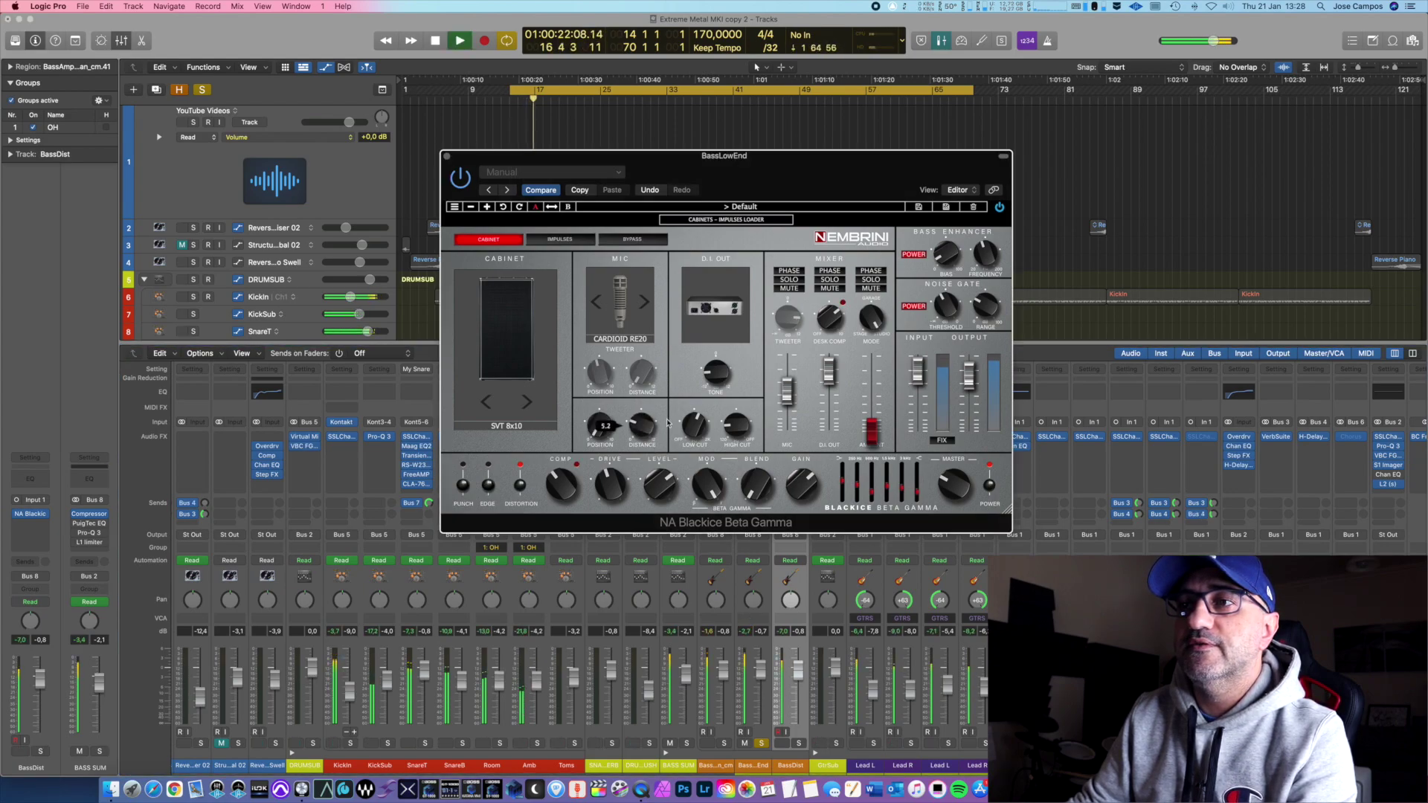
{"action": "key", "text": "space"}
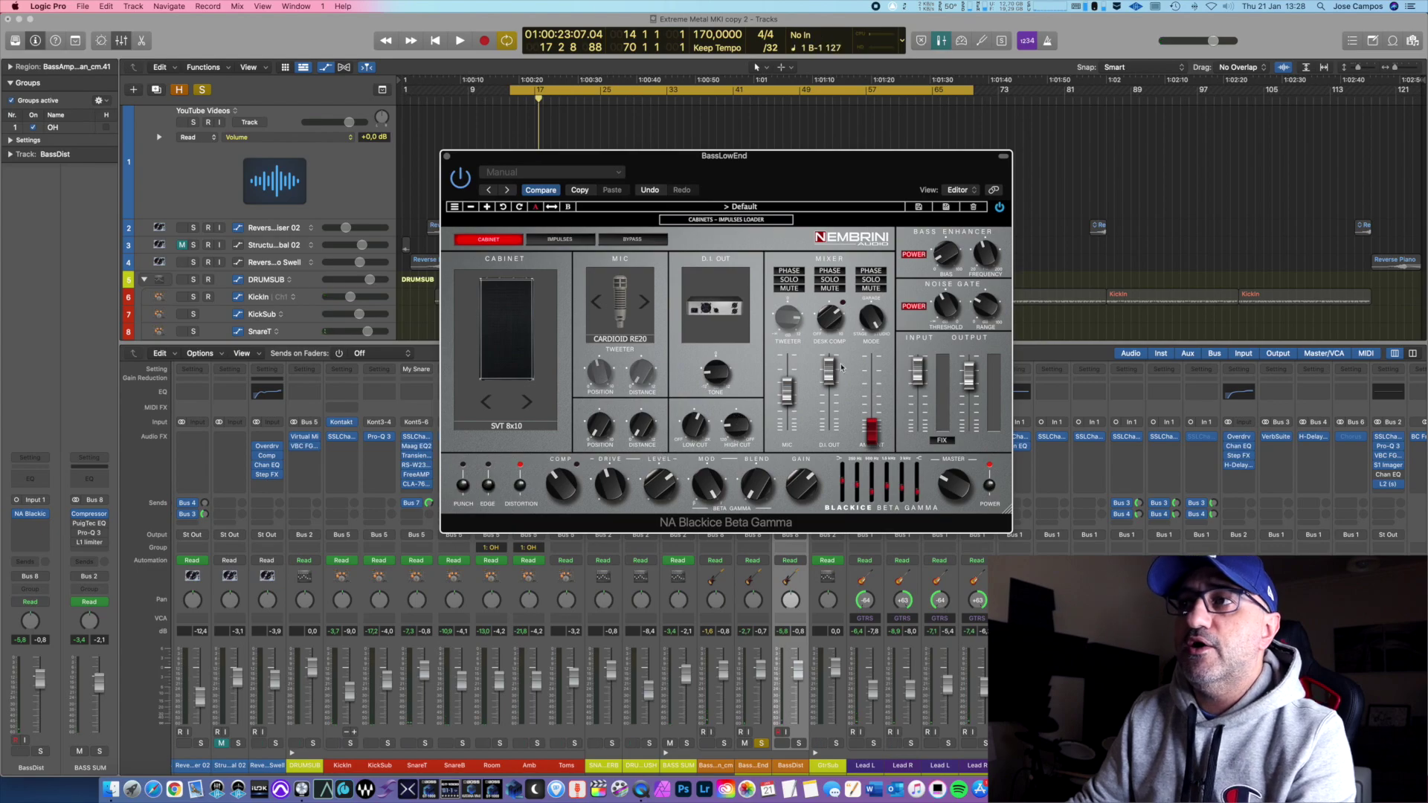
{"action": "mouse_move", "coordinate": [991, 257]}
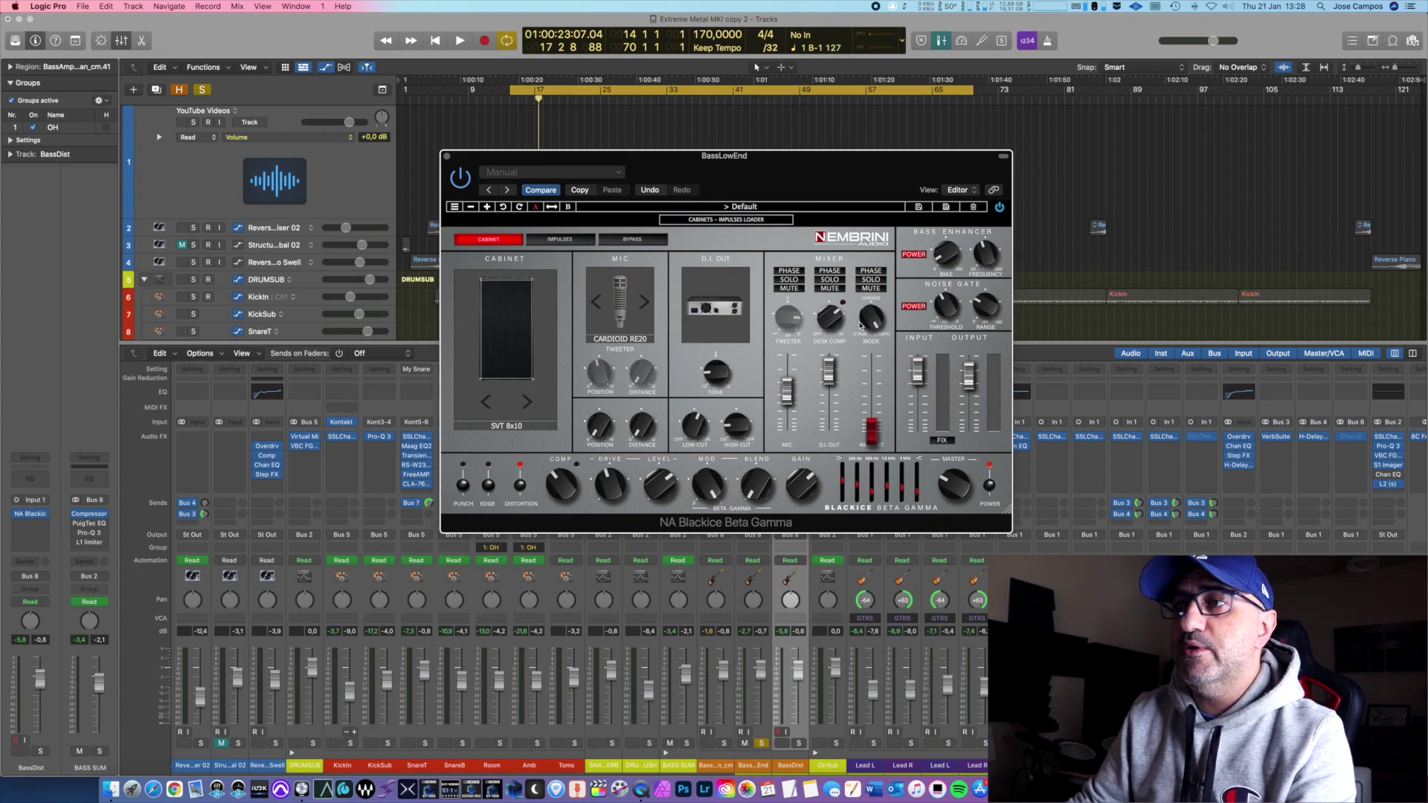
Close the amp window, solo BassDist, and lower its fader to -10.4 dB during playback
{"action": "left_click", "coordinate": [447, 156]}
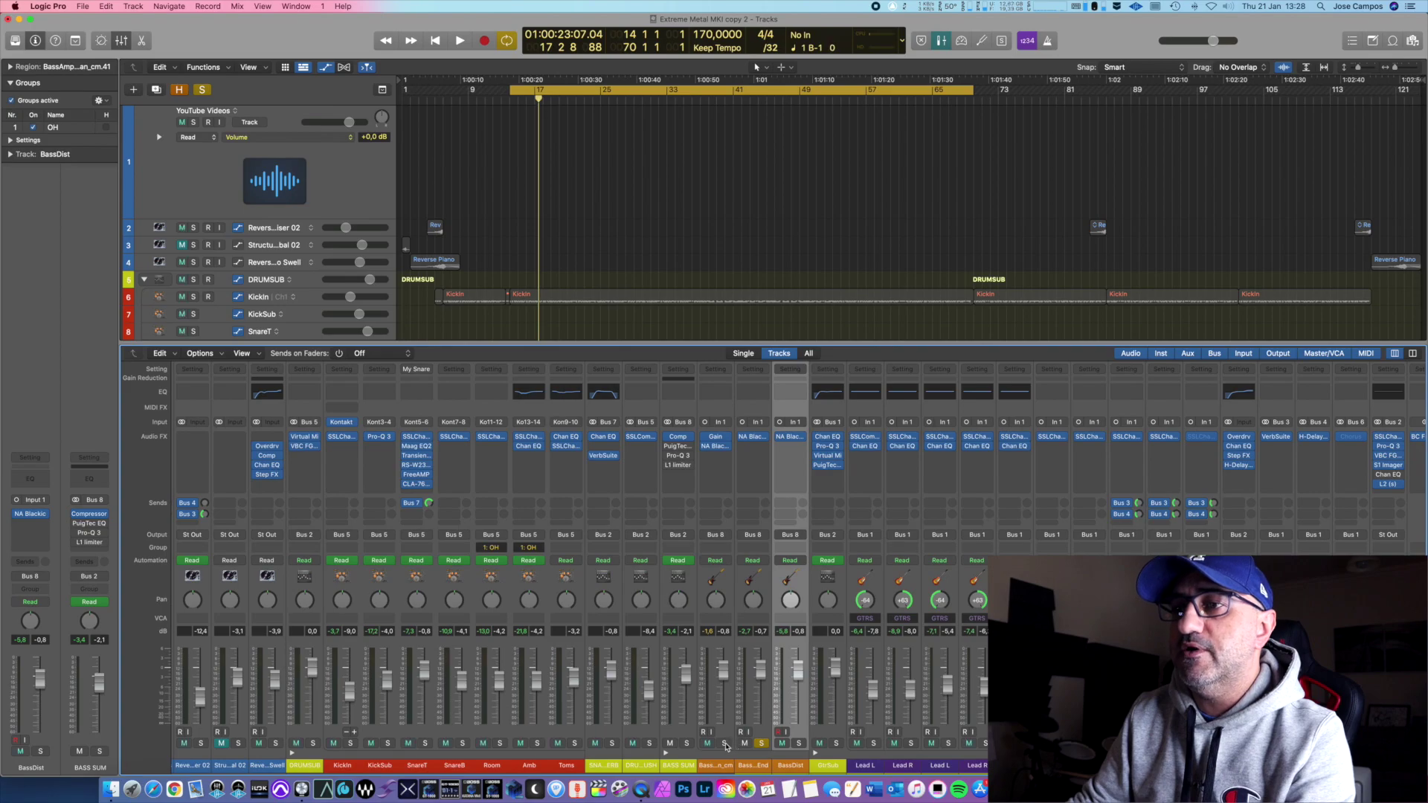
{"action": "left_click", "coordinate": [799, 743]}
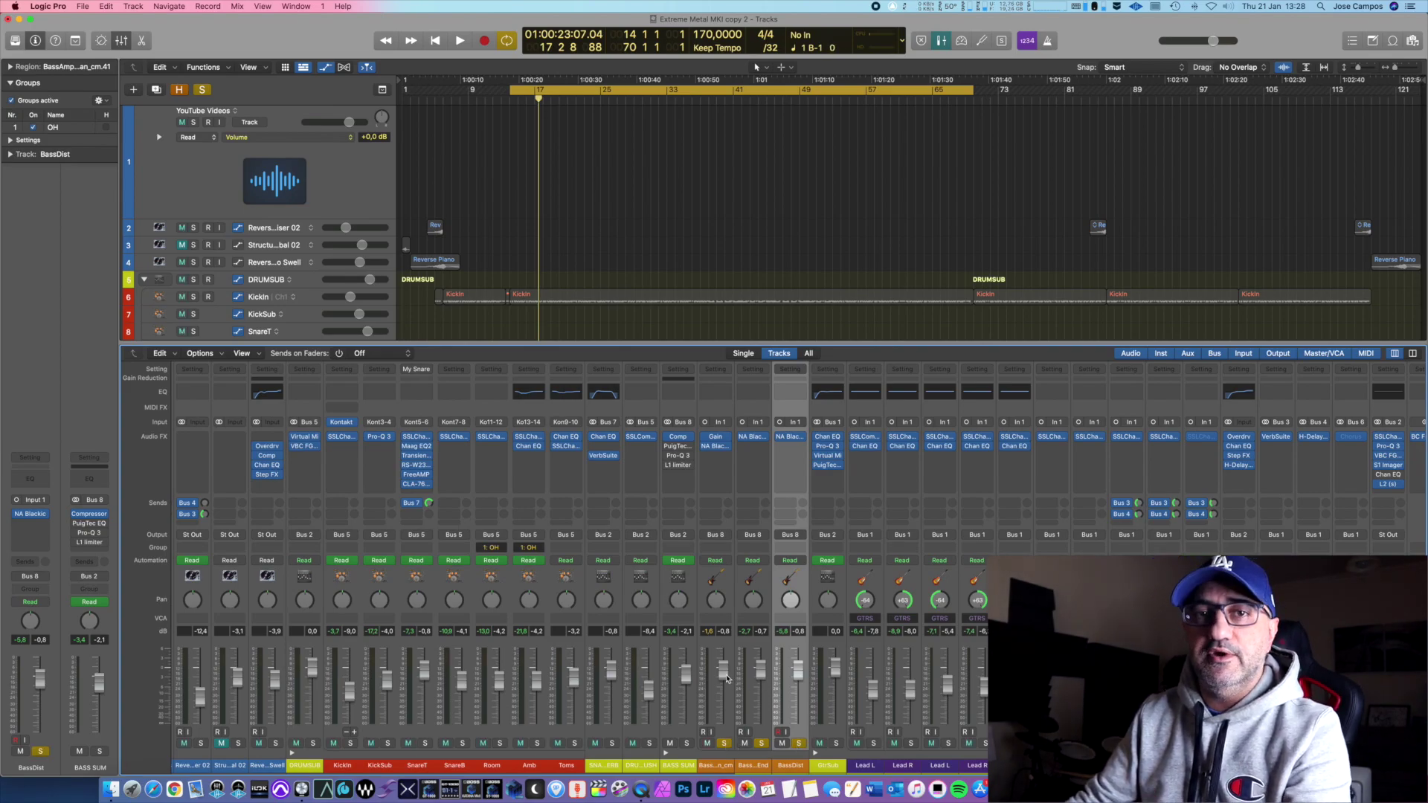
{"action": "key", "text": "space"}
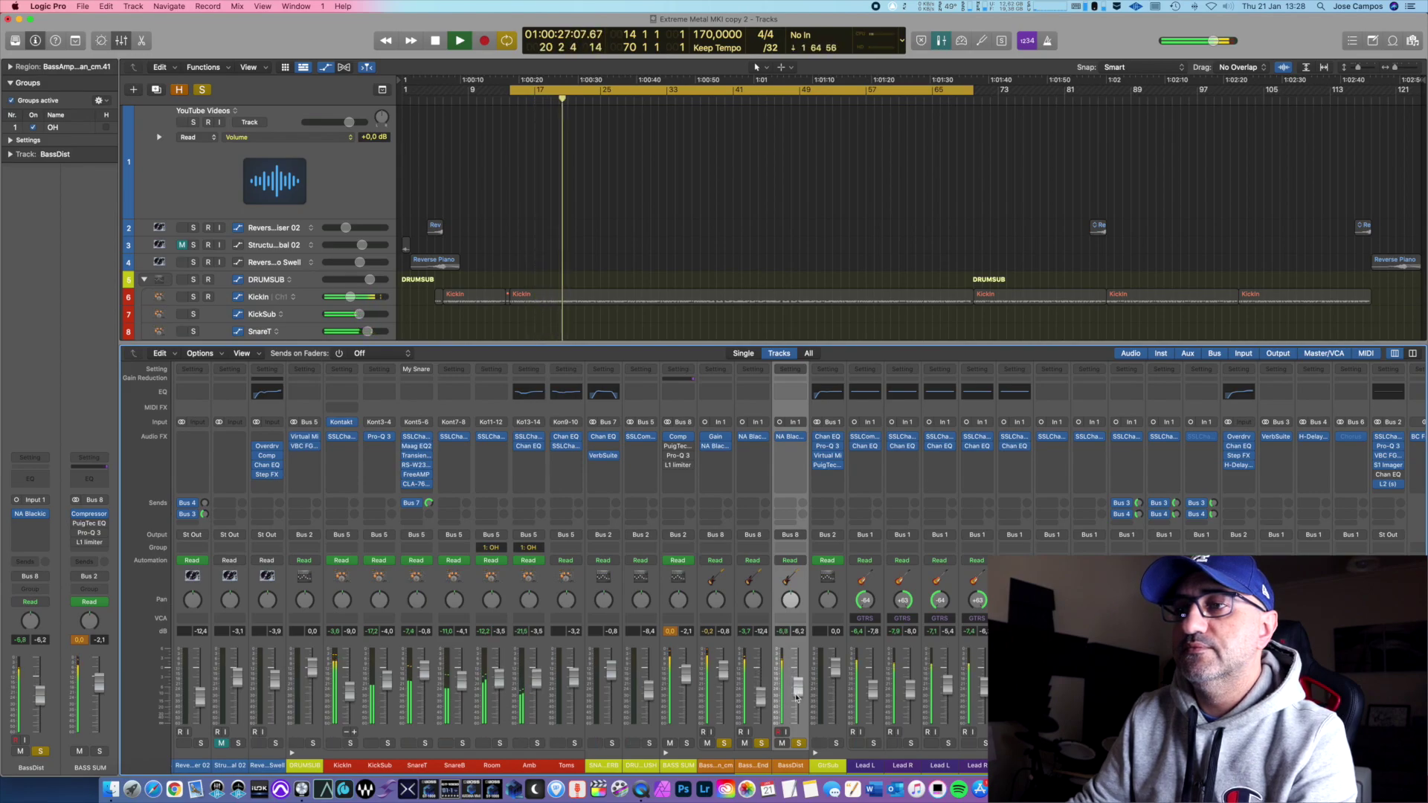
{"action": "left_click_drag", "start_coordinate": [796, 697], "coordinate": [797, 704]}
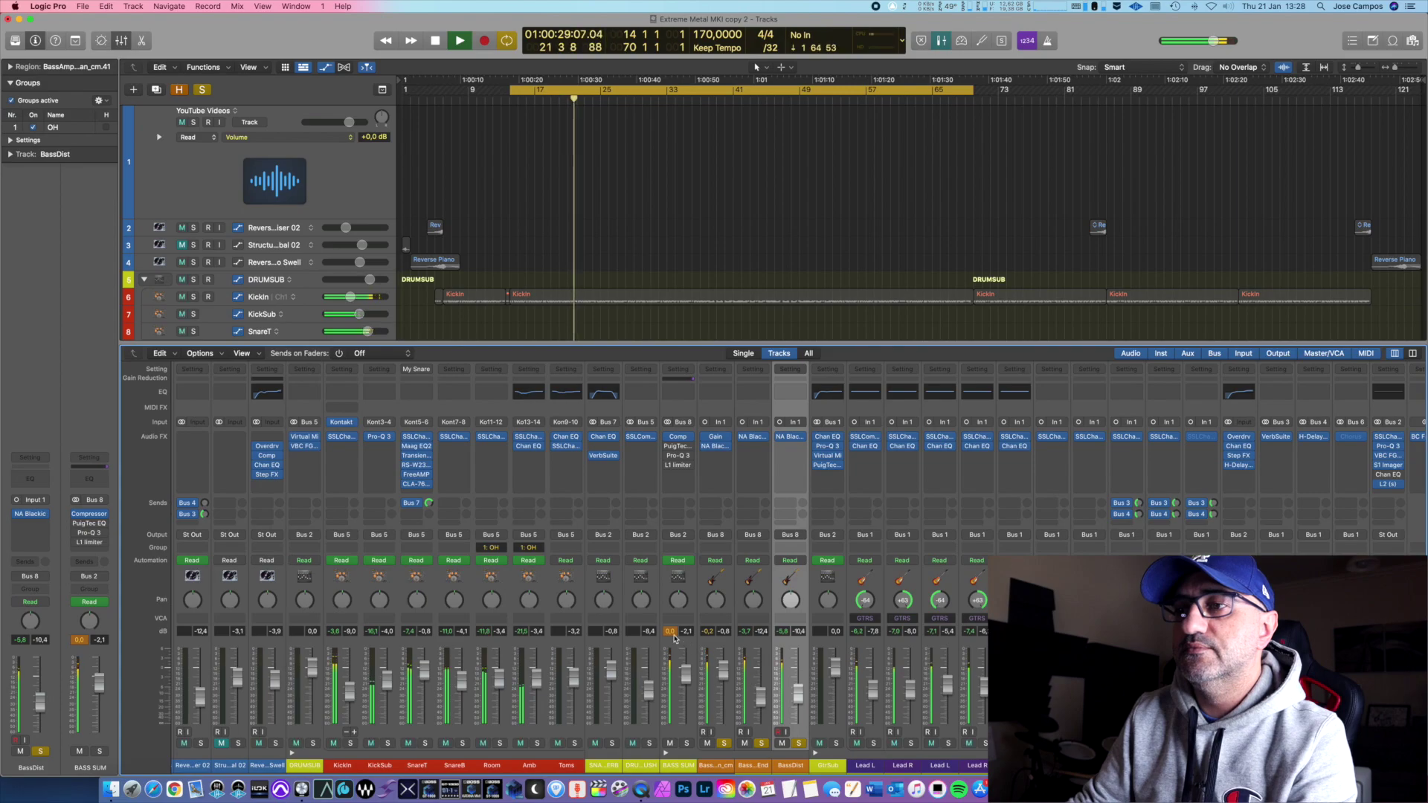
{"action": "key", "text": "ctrl+Up"}
{"action": "left_click", "coordinate": [725, 683]}
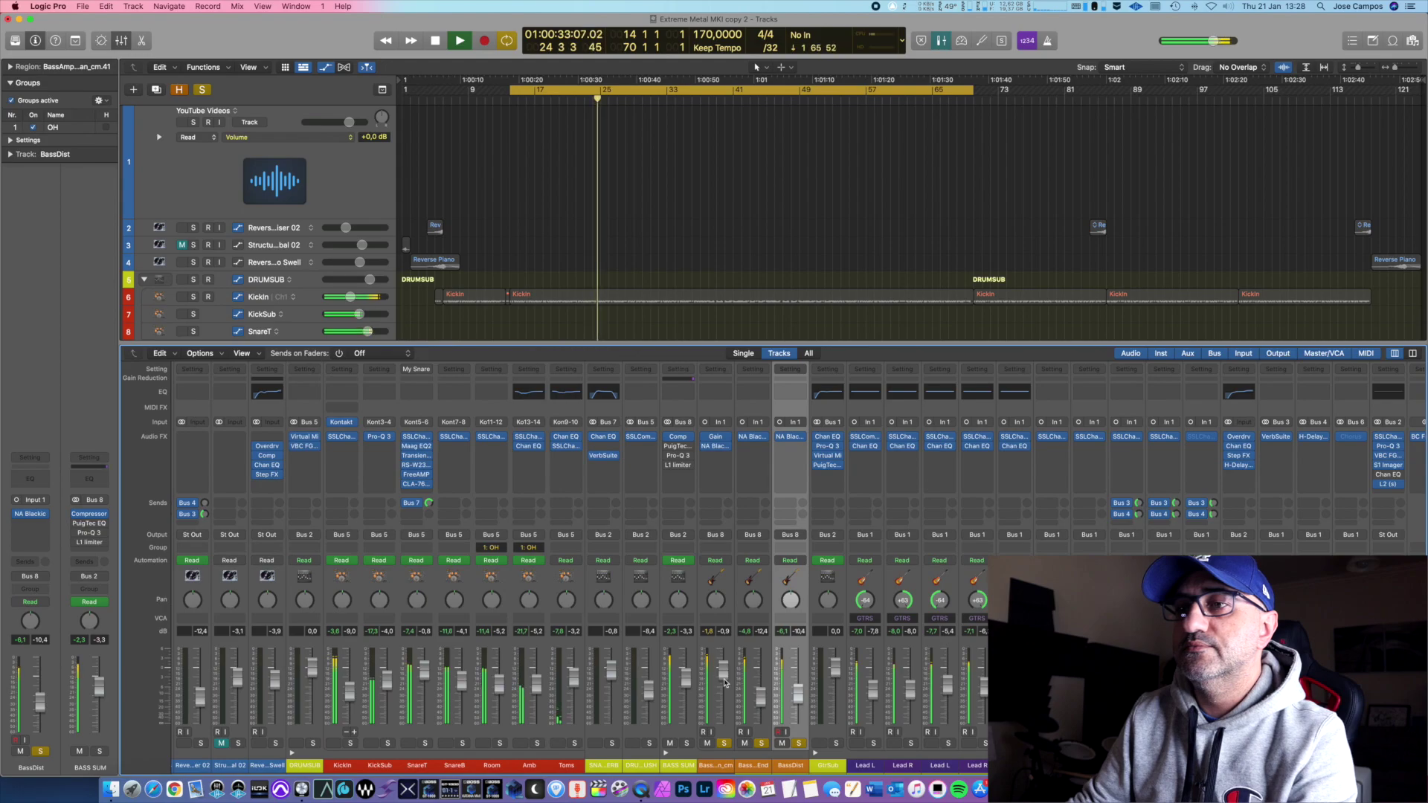
{"action": "key", "text": "space"}
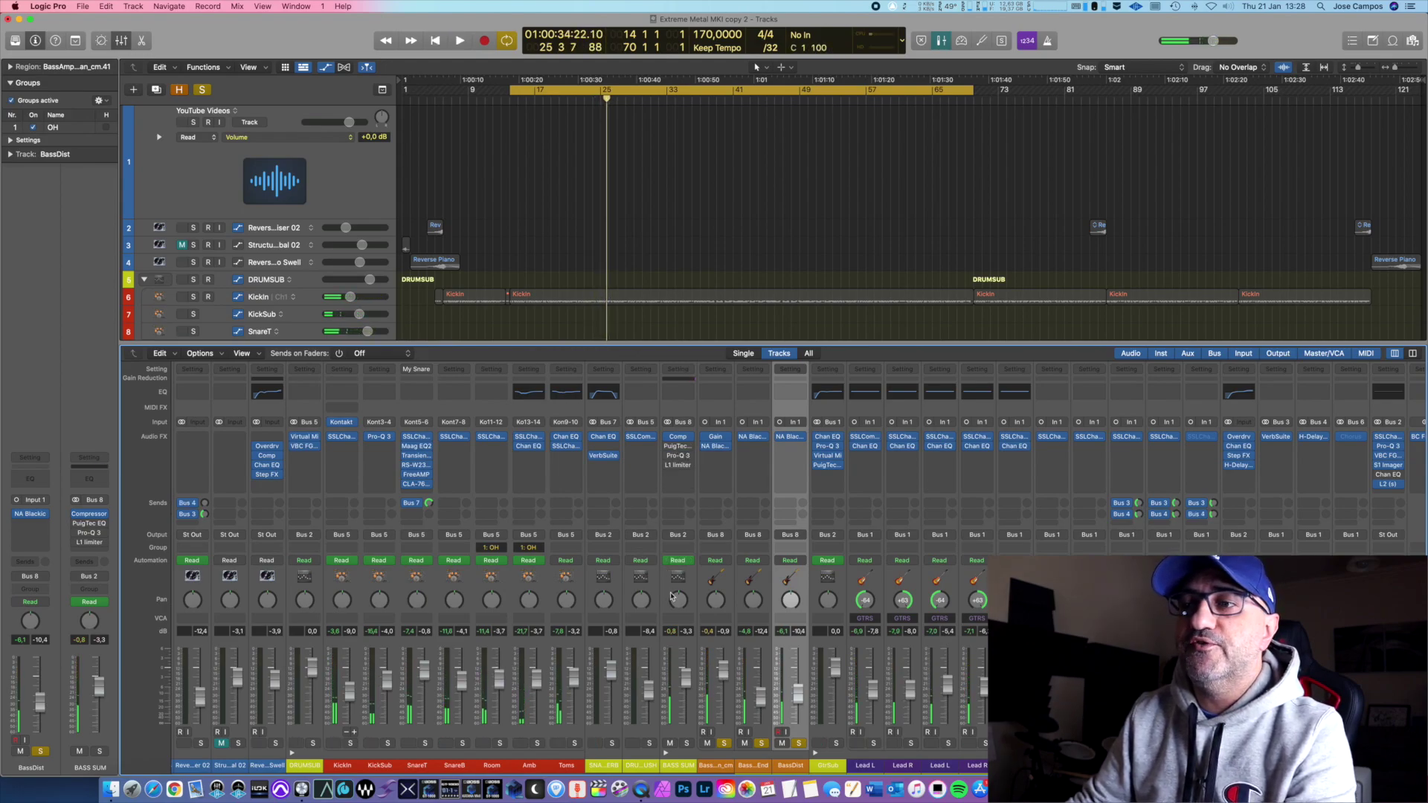
Check the BASS SUM compressor's Platinum Digital setting, then close it
{"action": "left_click", "coordinate": [681, 442]}
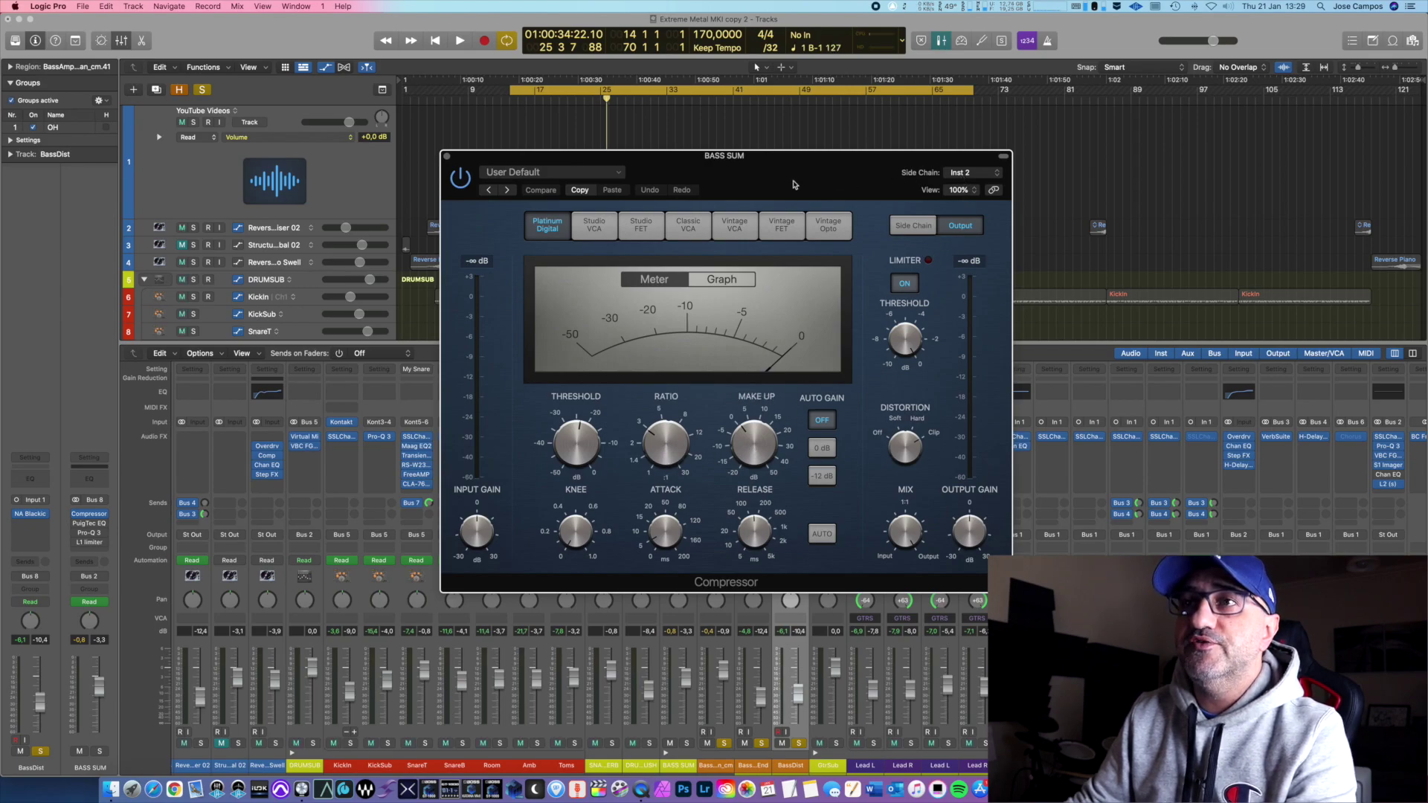
{"action": "left_click", "coordinate": [447, 157]}
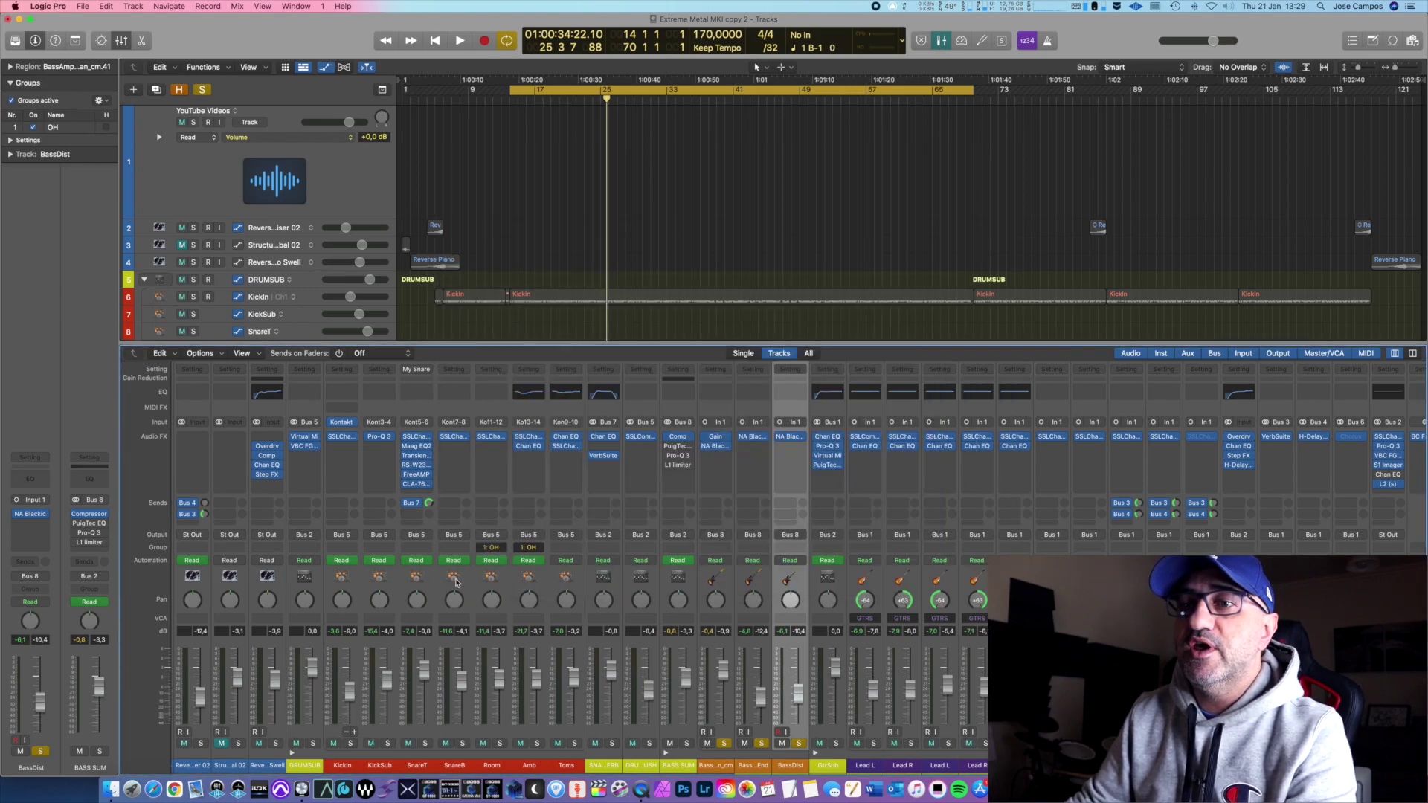
{"action": "scroll", "coordinate": [521, 601], "scroll_direction": "left", "scroll_amount": 2}
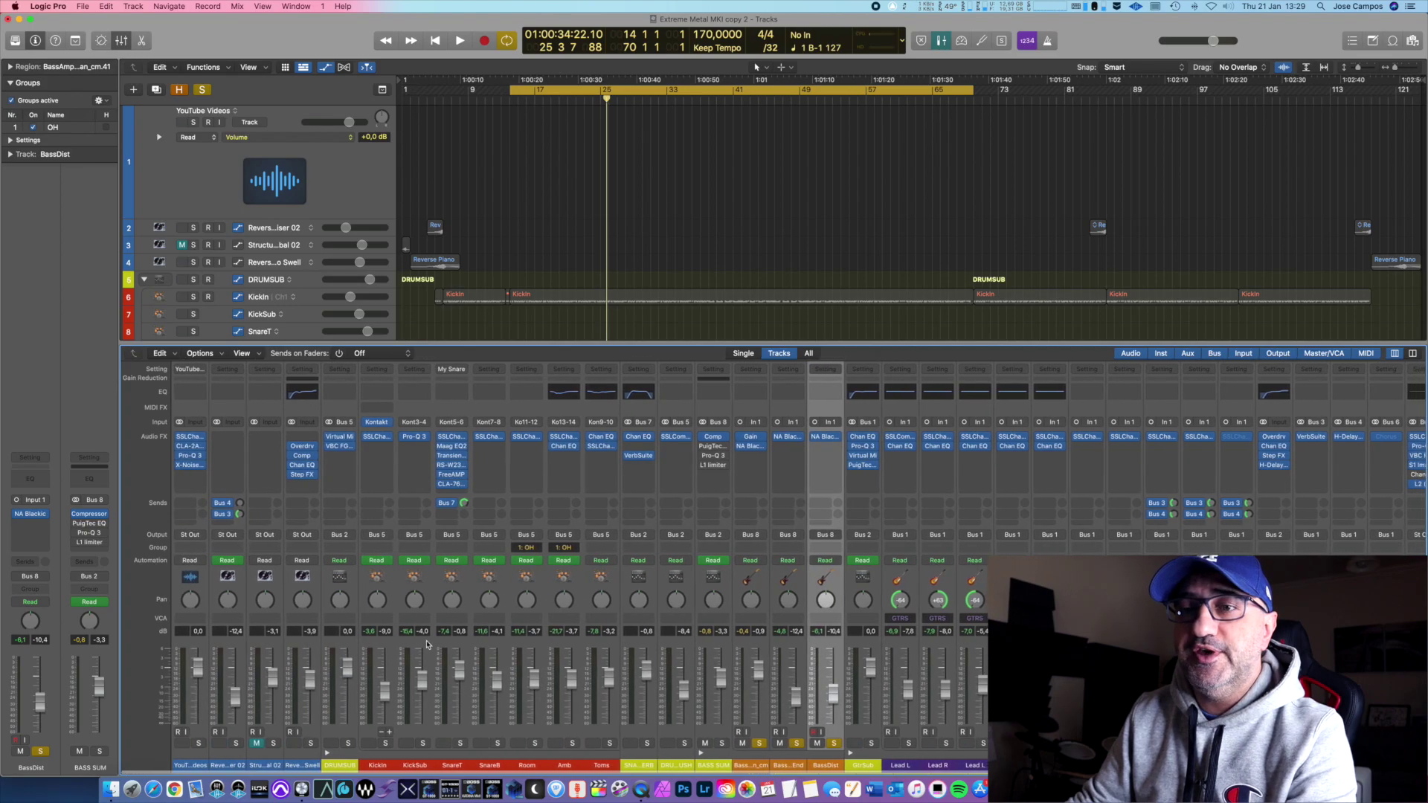
Solo KickIn and watch the BASS SUM compressor react to the kick during playback
{"action": "left_click", "coordinate": [385, 743]}
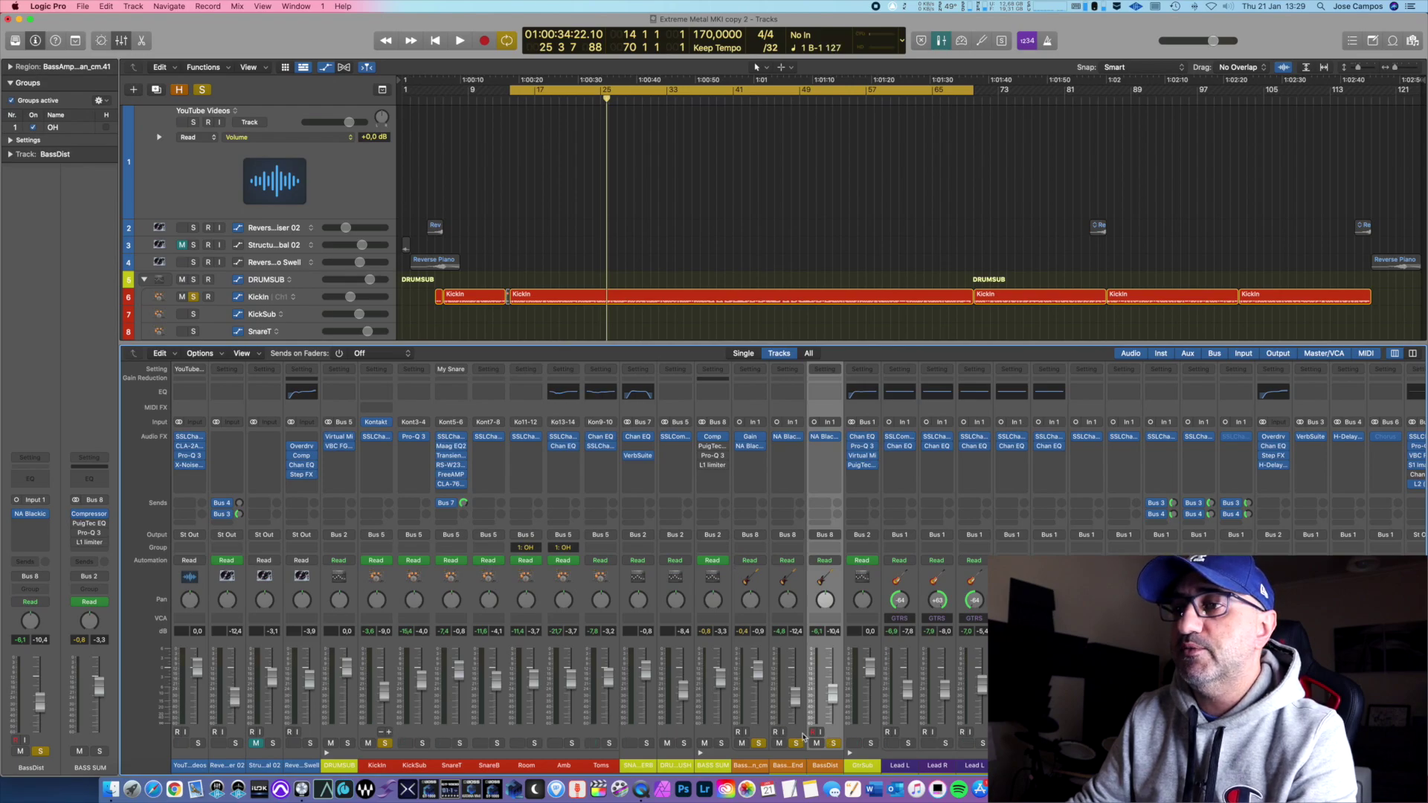
{"action": "left_click", "coordinate": [715, 439]}
{"action": "key", "text": "space"}
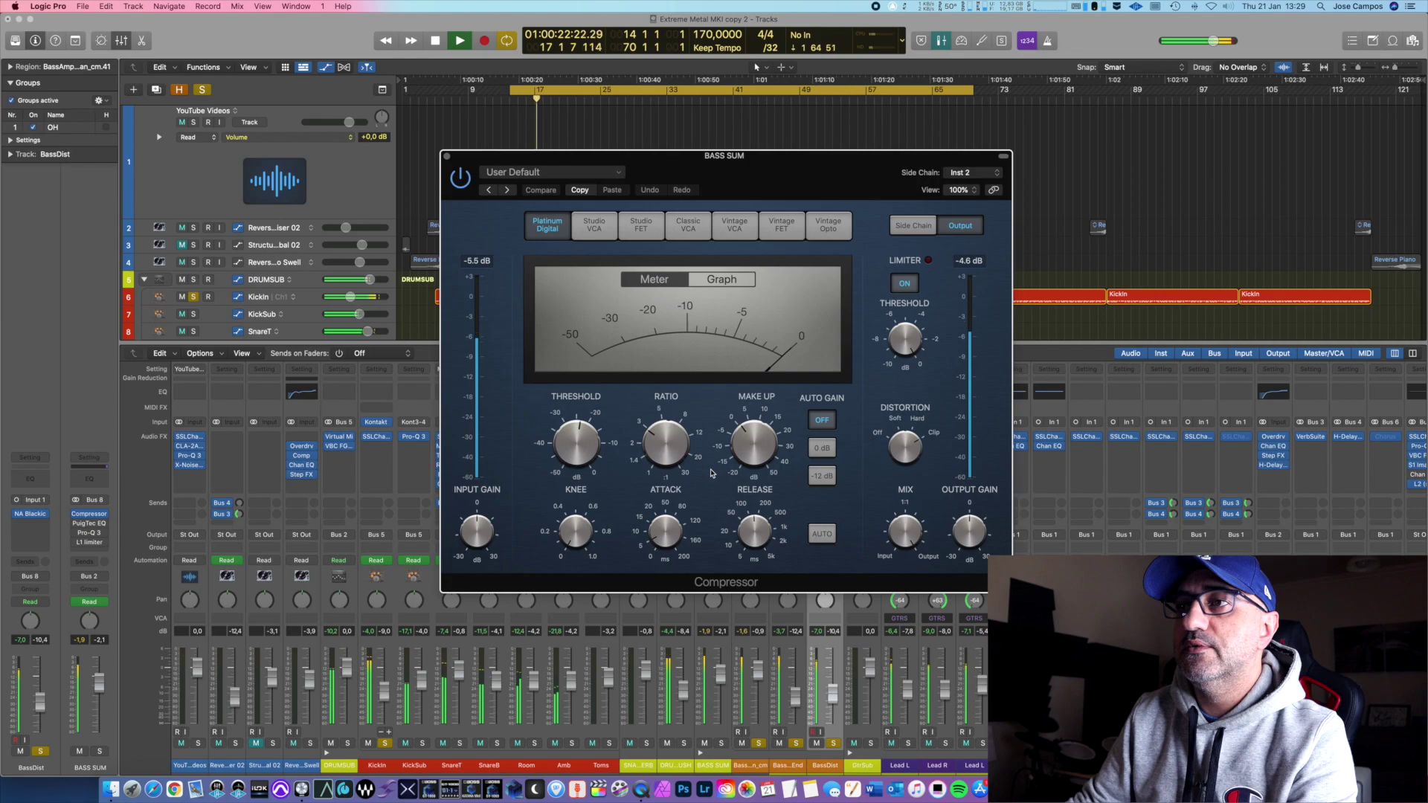
{"action": "key", "text": "space"}
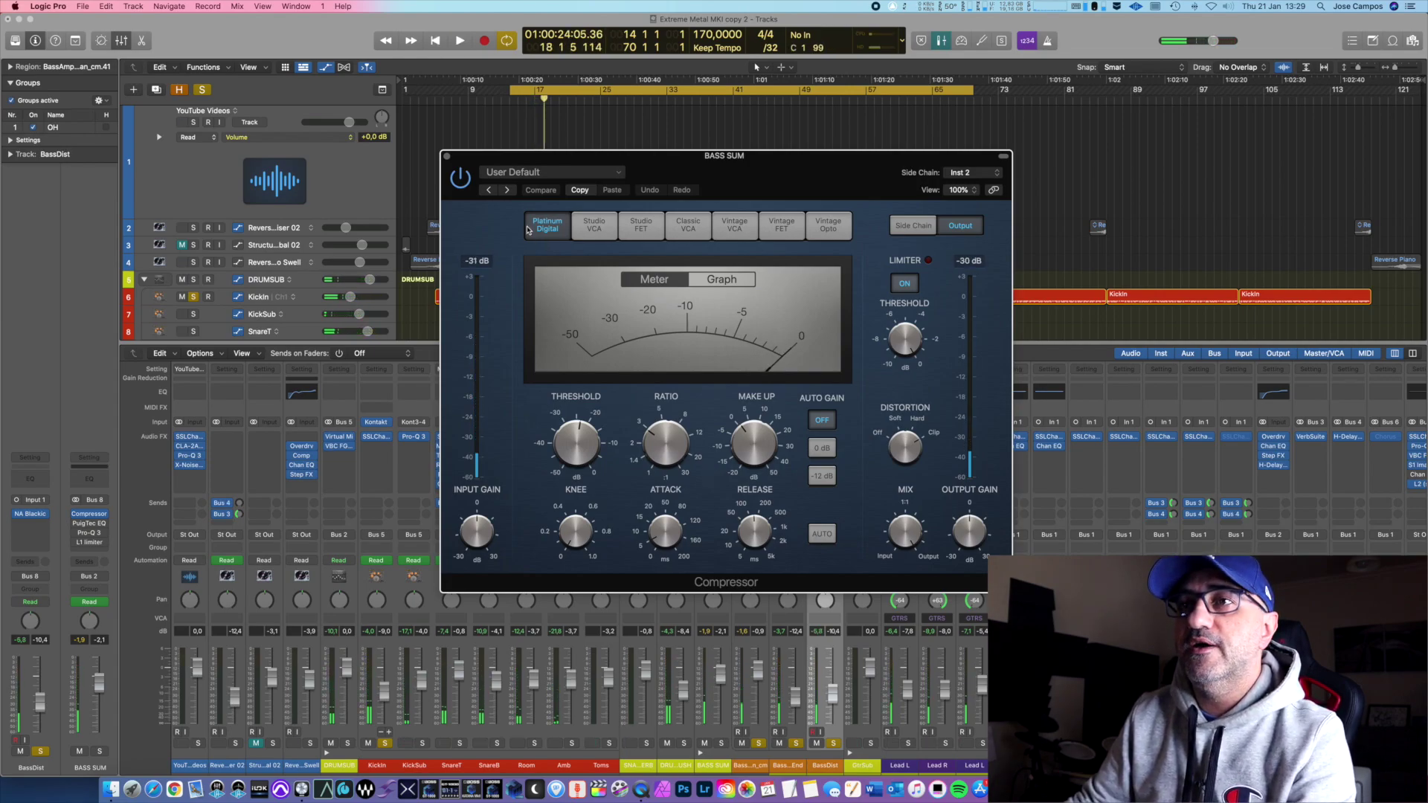
{"action": "left_click", "coordinate": [447, 157]}
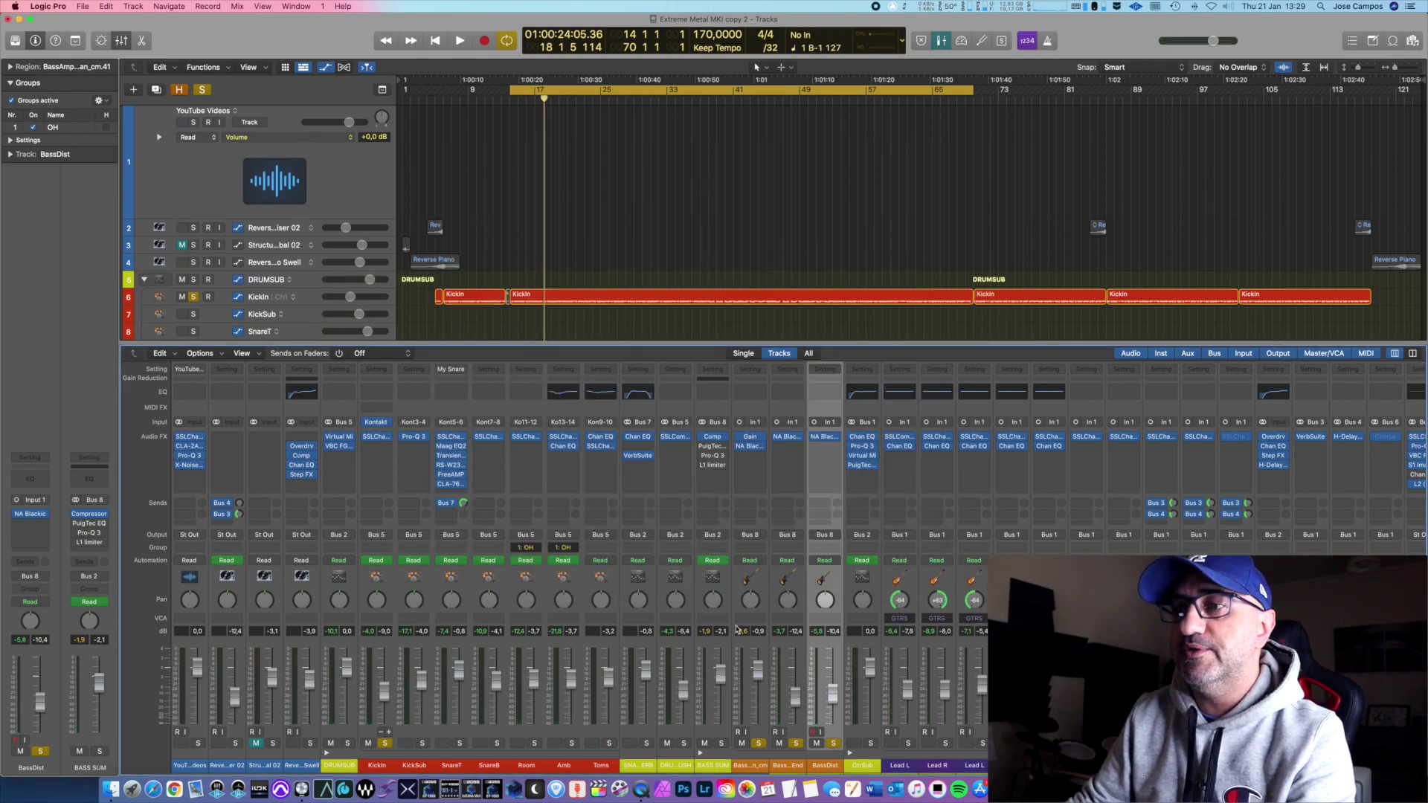
Unsolo KickIn and BassDist, then solo the GtrSub guitar bus while the mix plays
{"action": "left_click", "coordinate": [385, 743]}
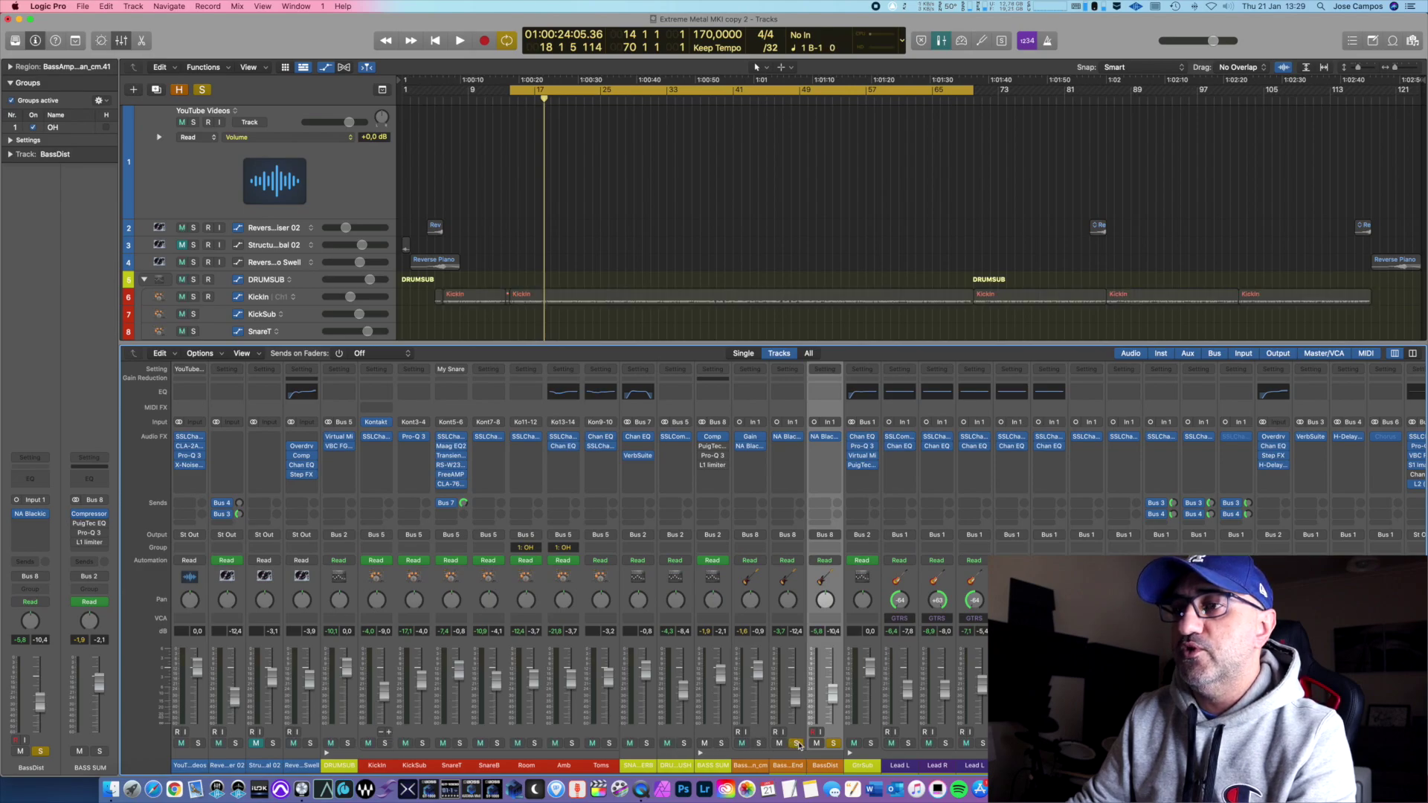
{"action": "left_click", "coordinate": [834, 744]}
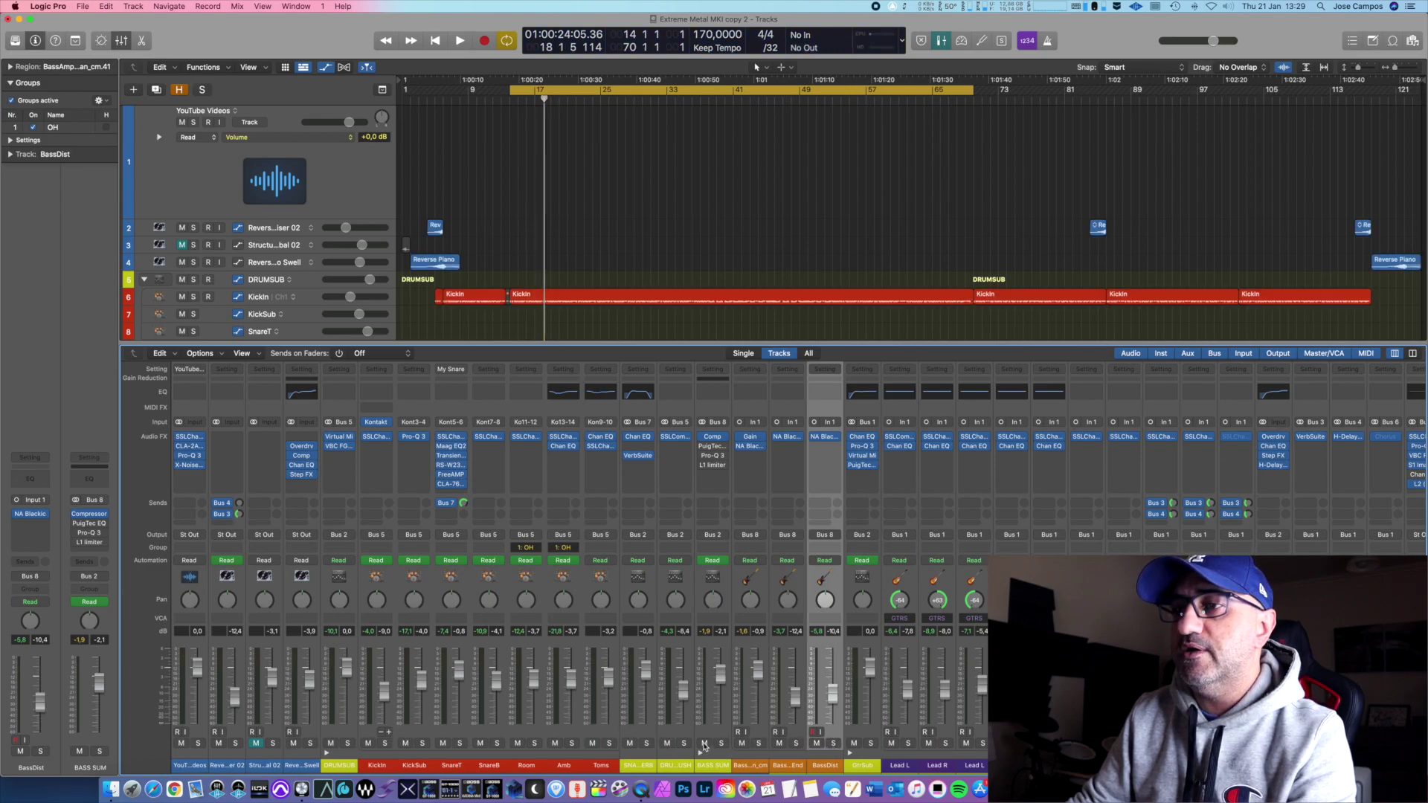
{"action": "key", "text": "space"}
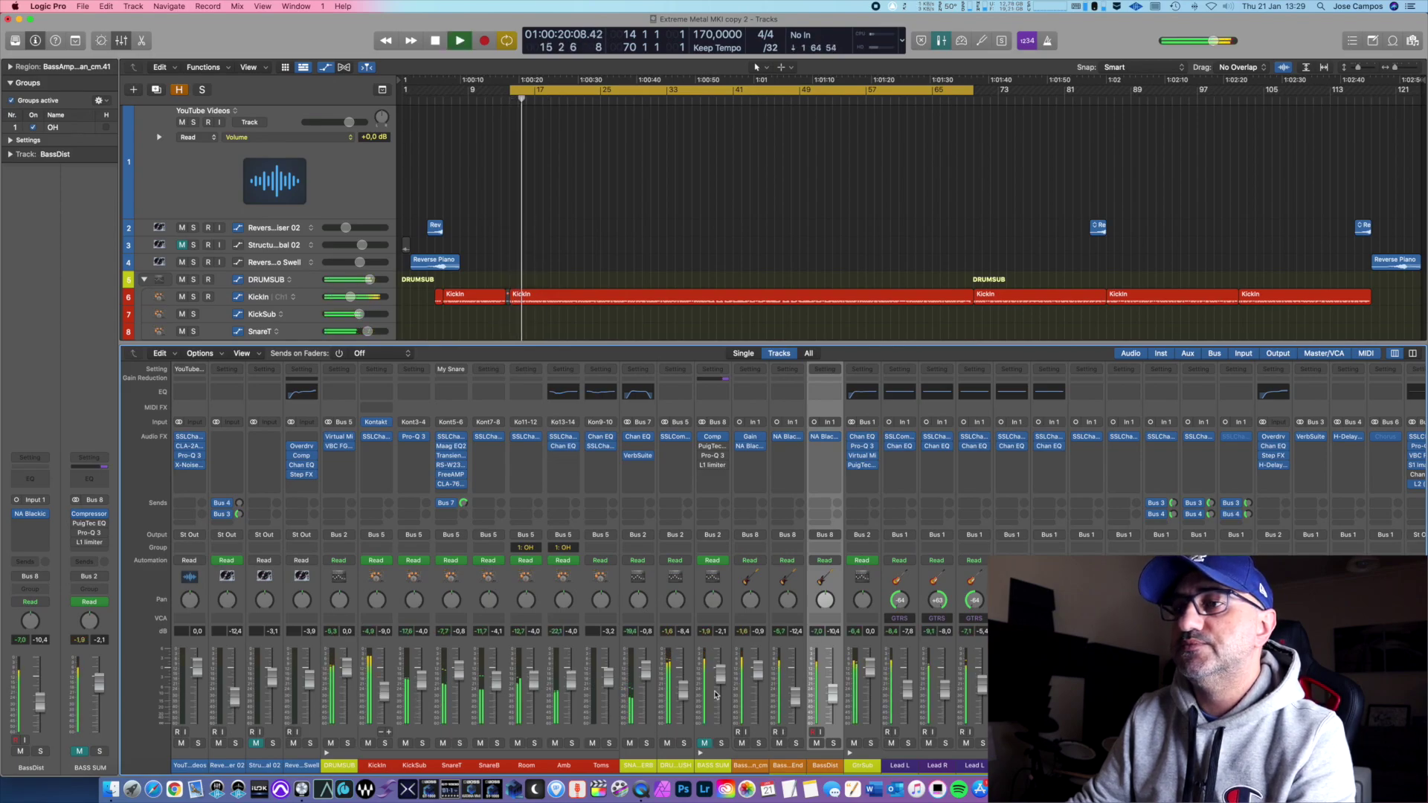
{"action": "left_click", "coordinate": [869, 744]}
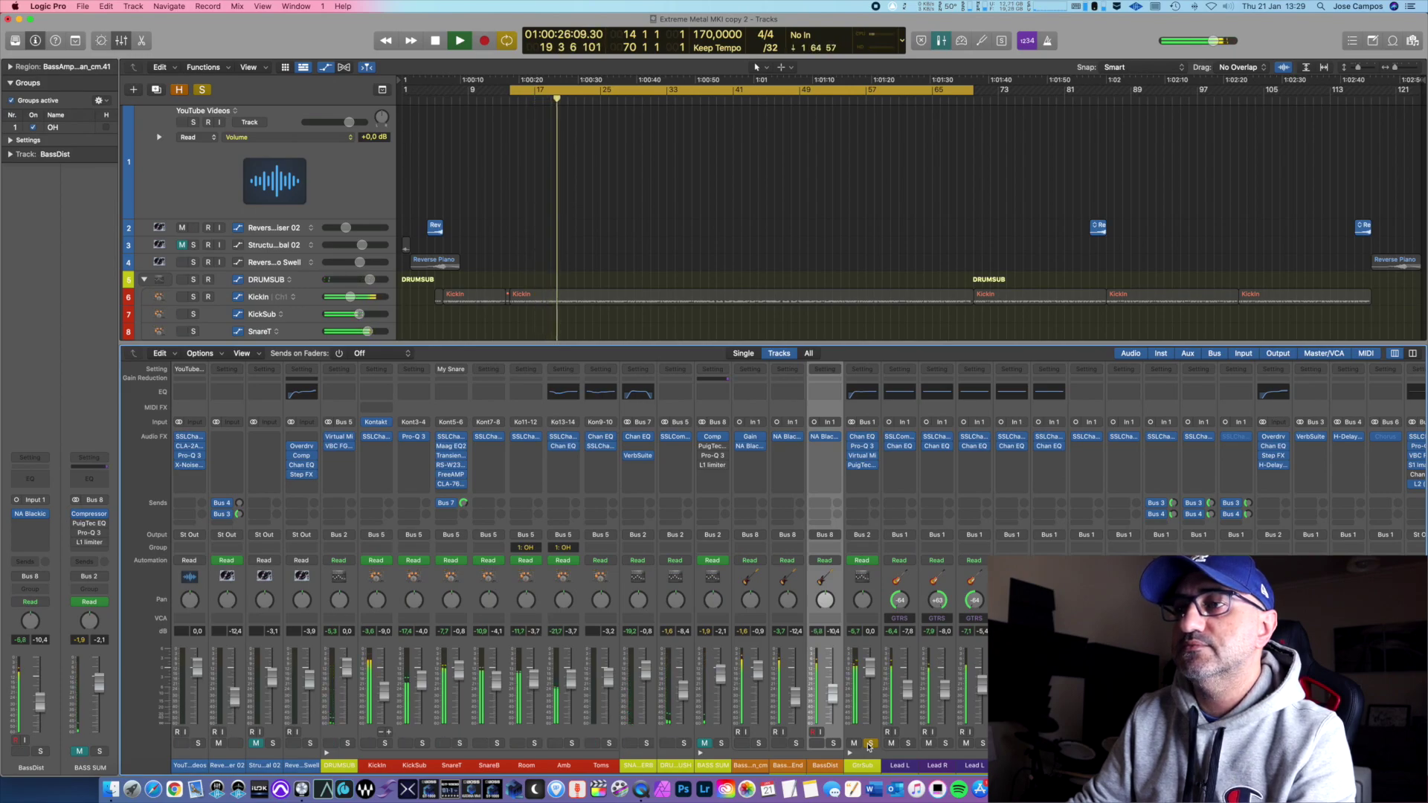
{"action": "key", "text": "space"}
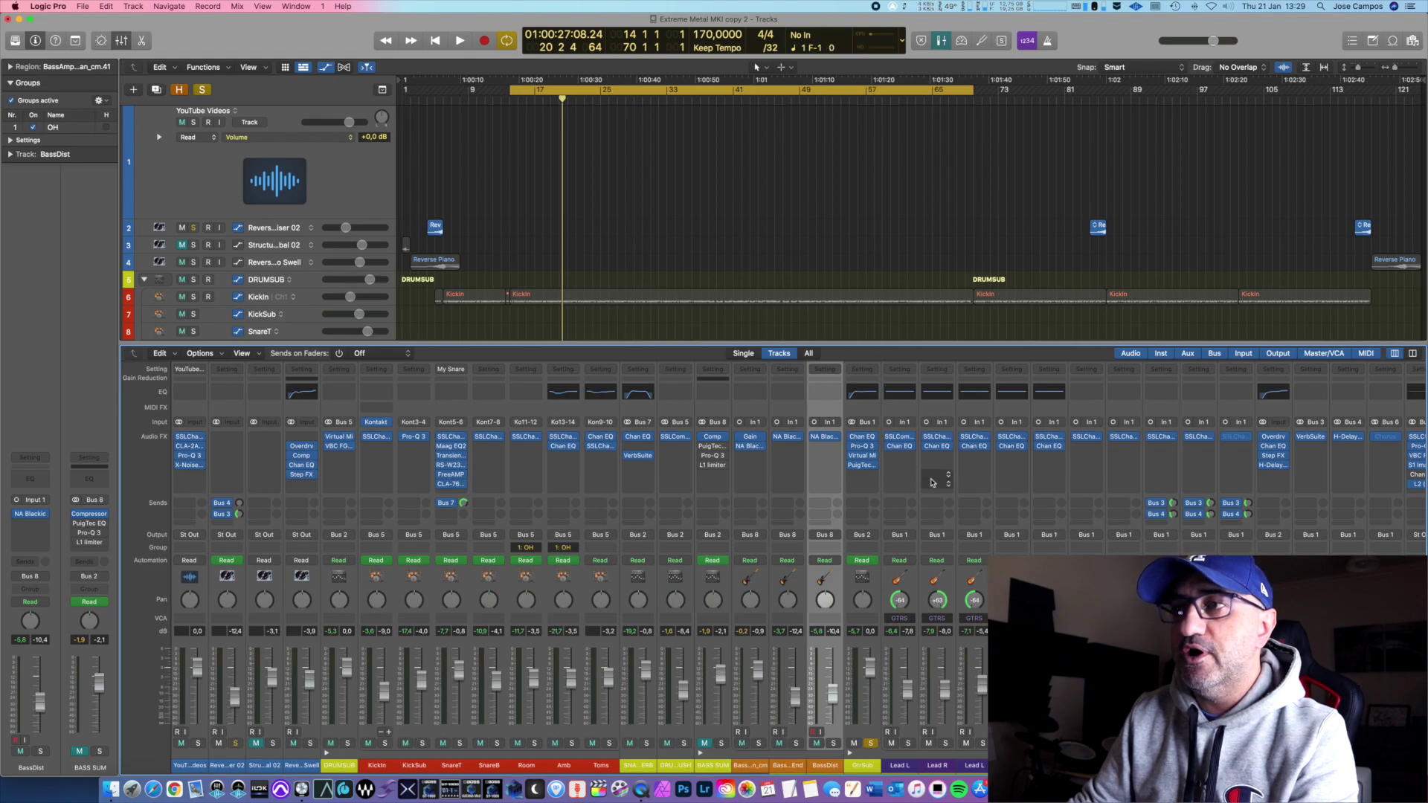
Inspect the Lead L SSLComp and Lead R SSLChannel insert plug-ins
{"action": "left_click", "coordinate": [901, 439]}
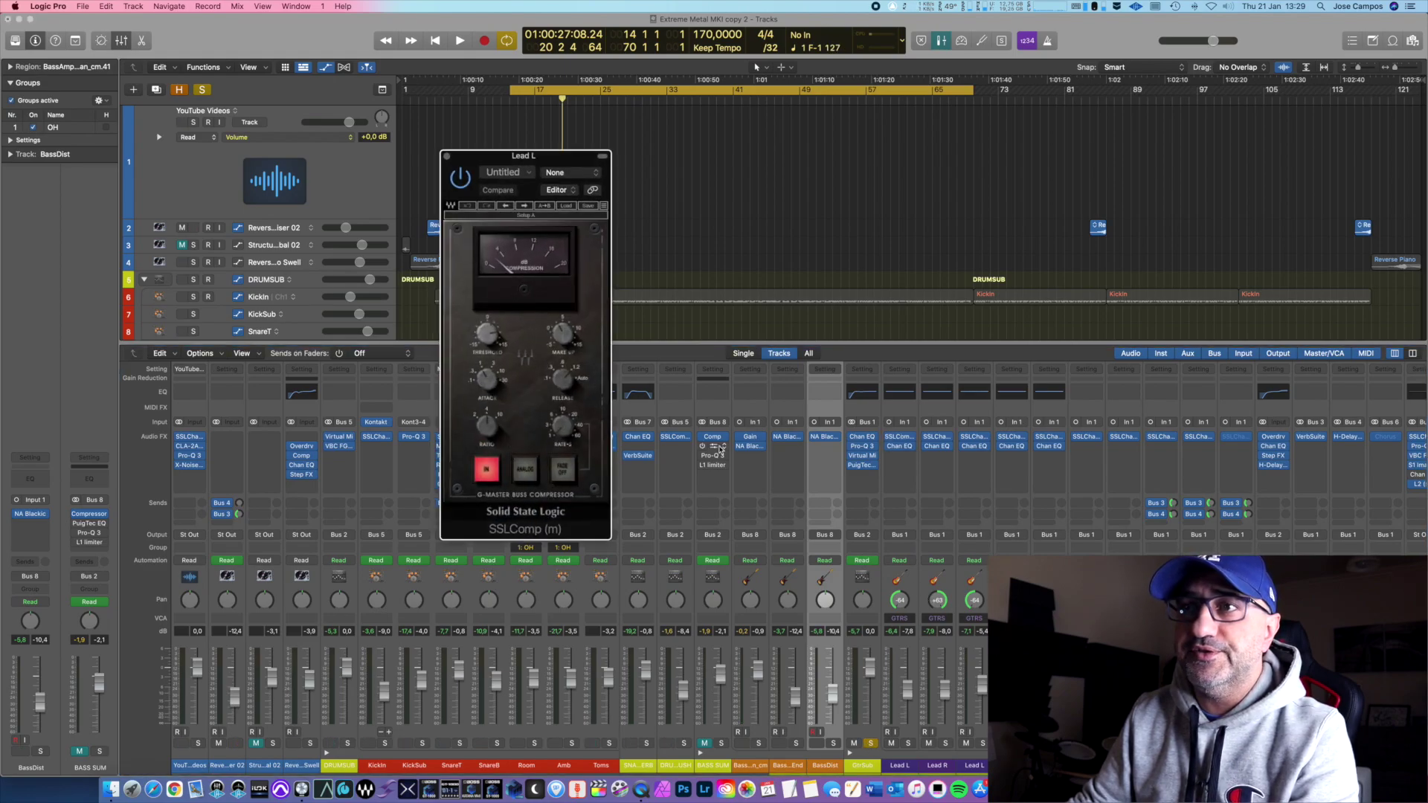
{"action": "left_click", "coordinate": [447, 157]}
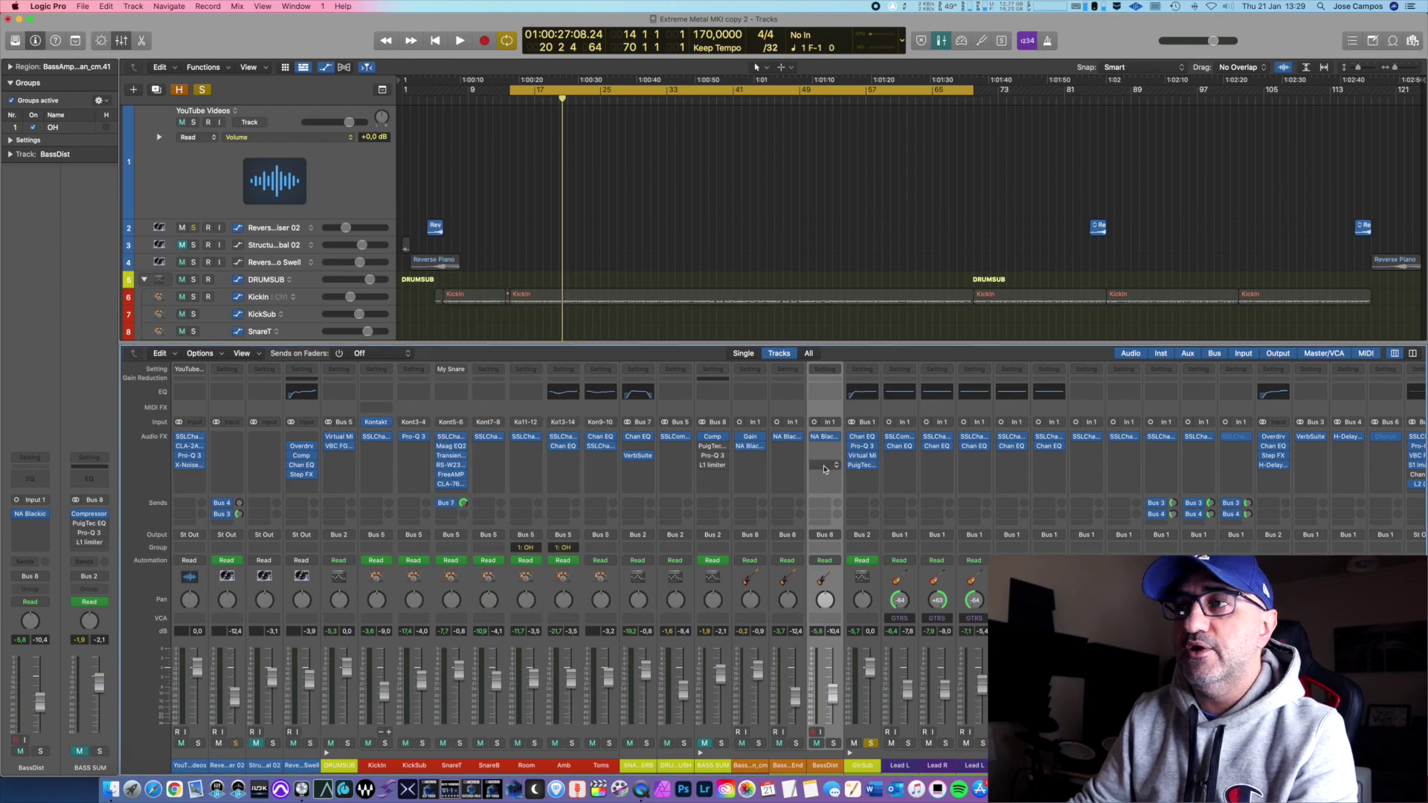
{"action": "left_click", "coordinate": [936, 438]}
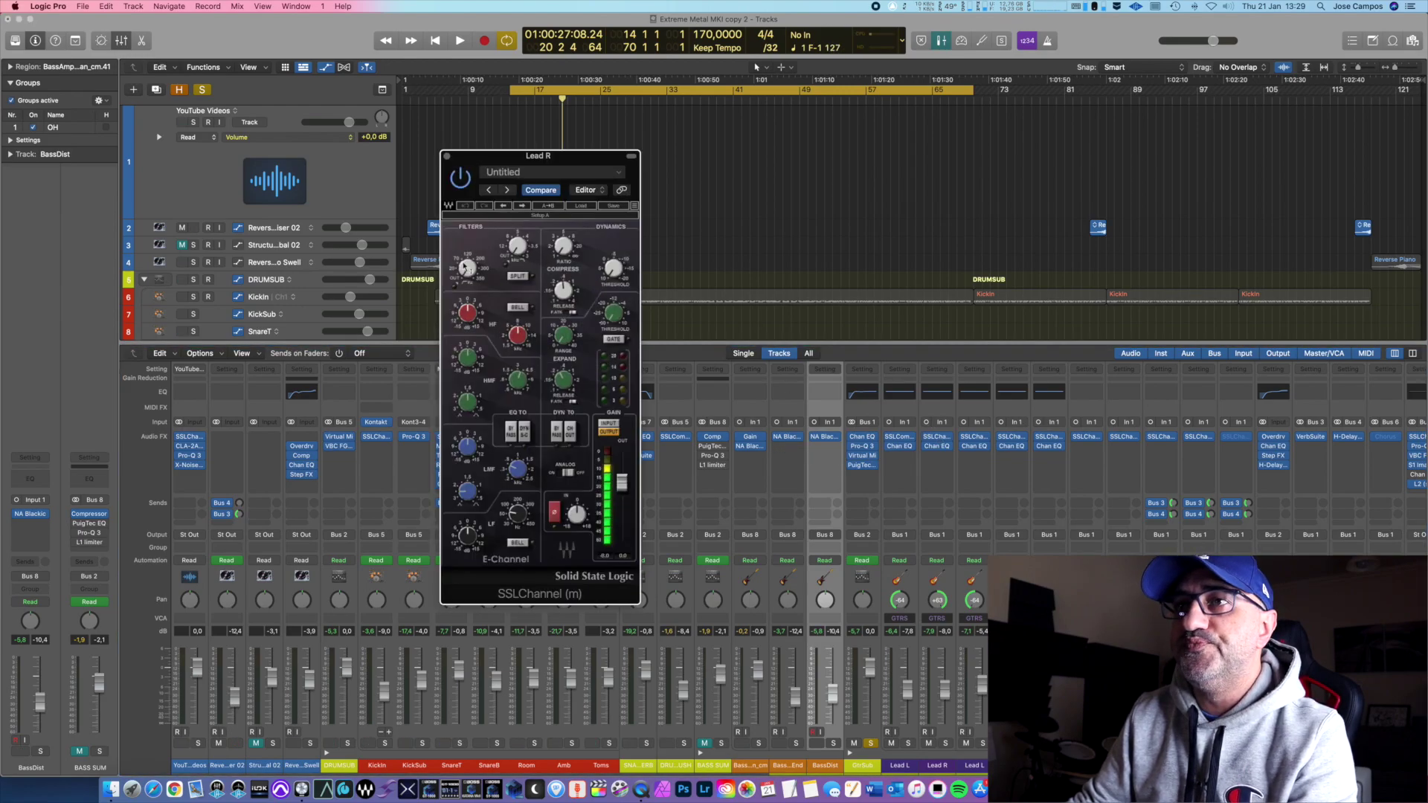
{"action": "left_click", "coordinate": [448, 157]}
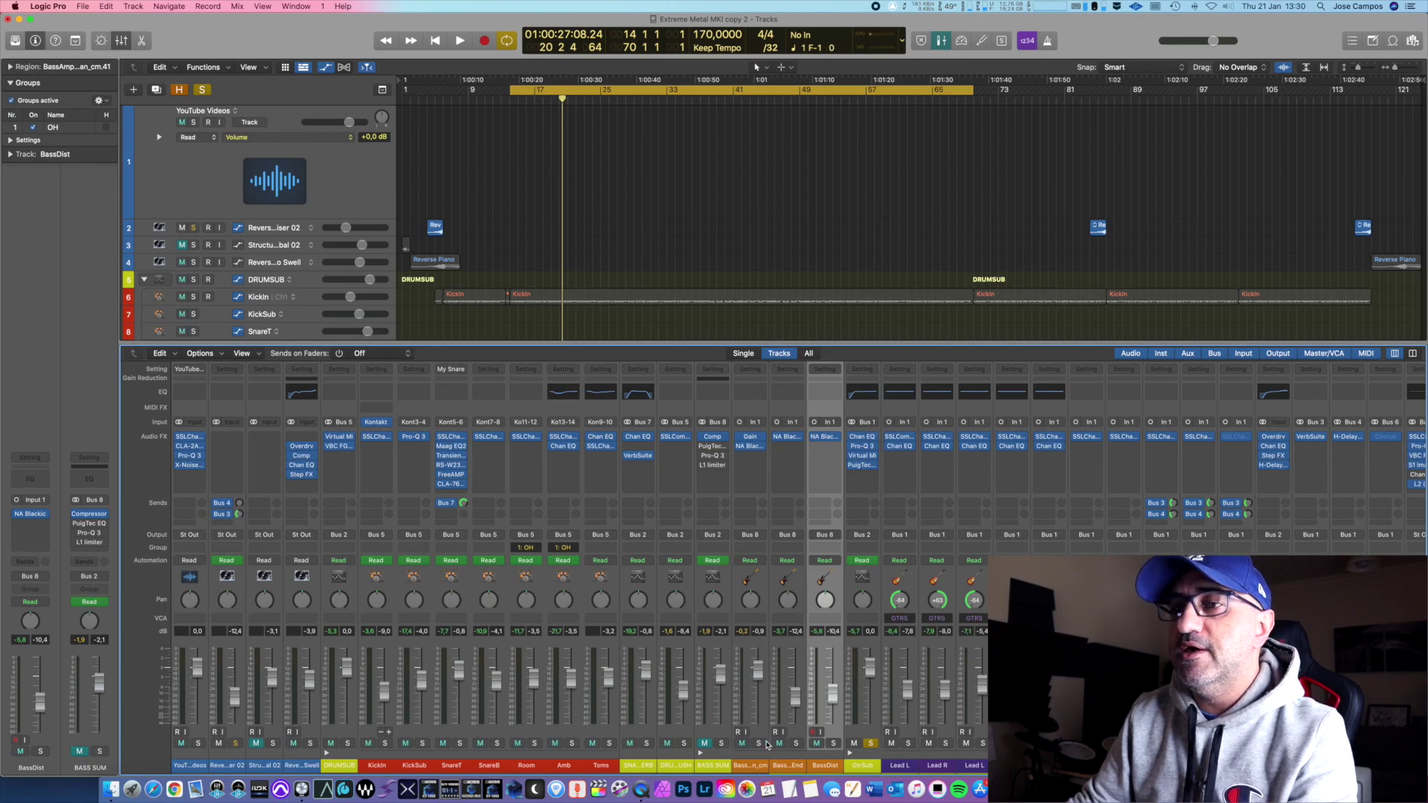
Solo BASS SUM alongside GtrSub and play the mix to around bar 20
{"action": "left_click", "coordinate": [721, 744]}
{"action": "key", "text": "space"}
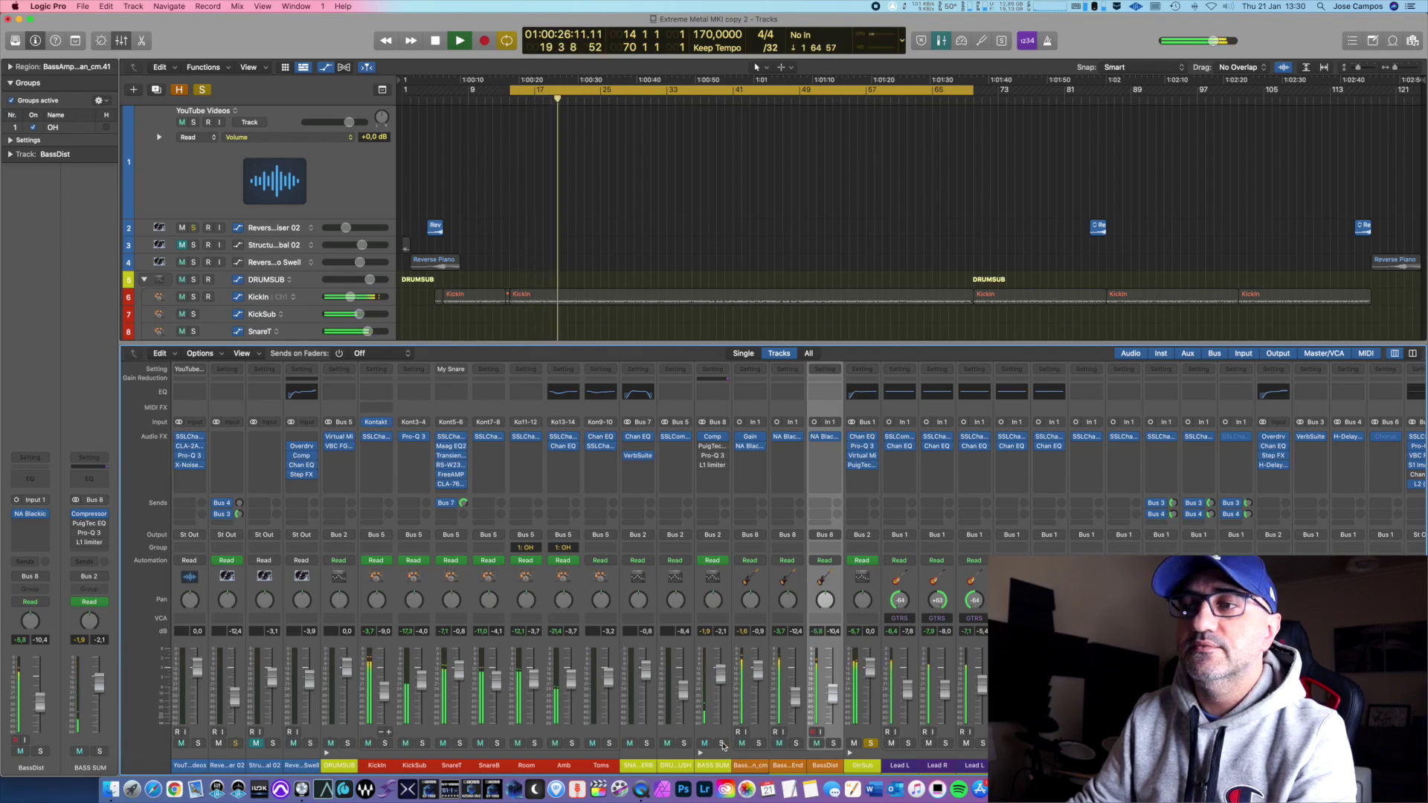
{"action": "key", "text": "space"}
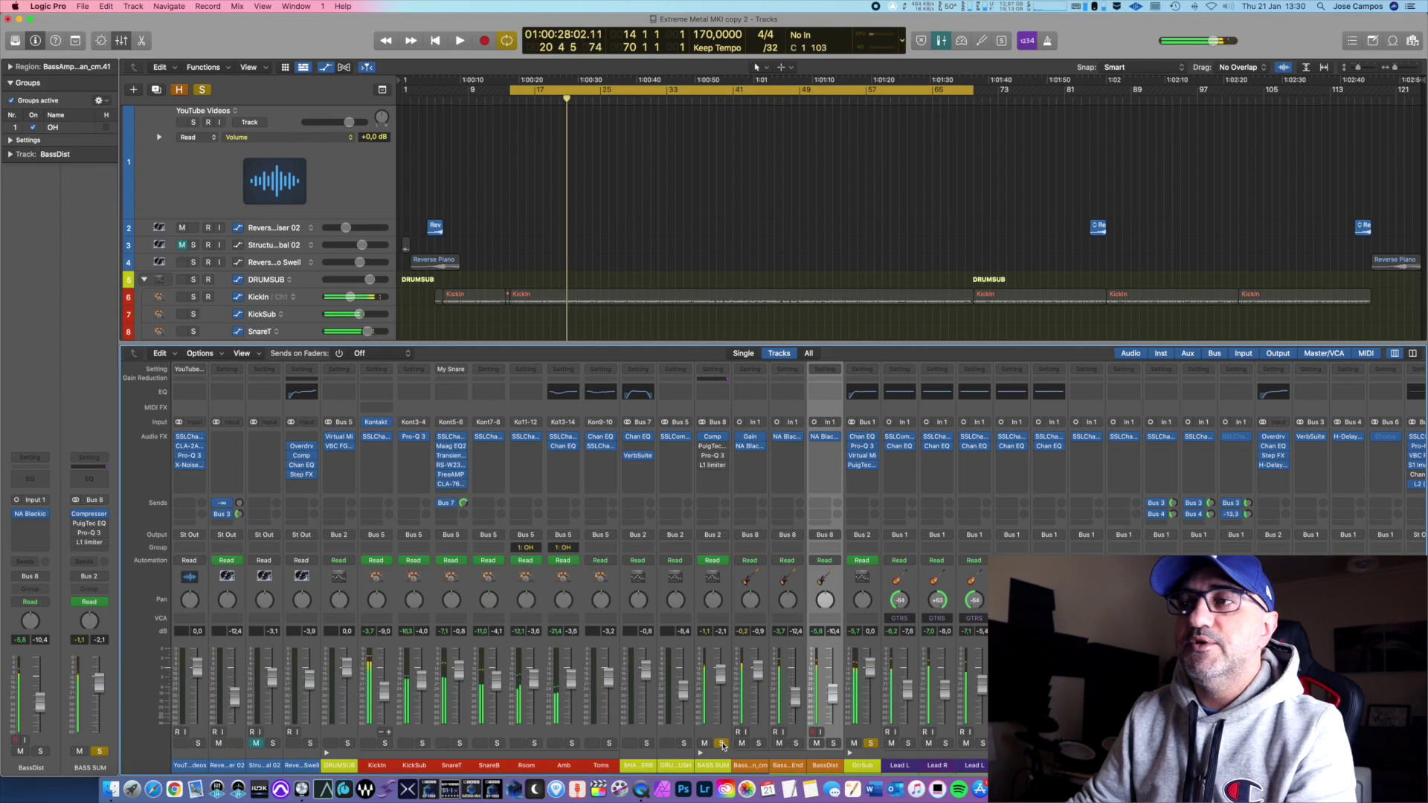
Nudge the GtrSub Channel EQ low-cut frequency slightly higher and close the EQ
{"action": "left_click", "coordinate": [863, 437]}
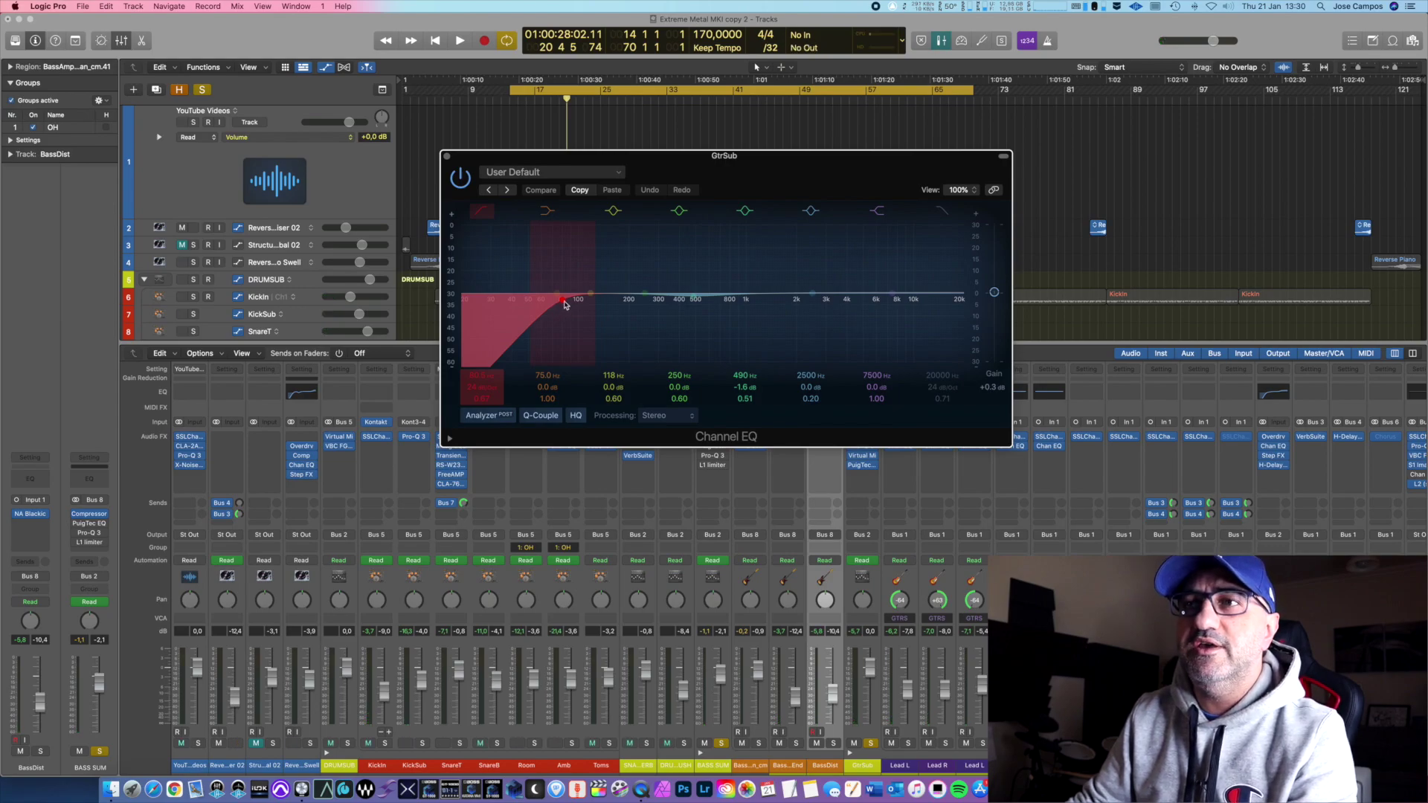
{"action": "left_click_drag", "start_coordinate": [564, 303], "coordinate": [575, 305]}
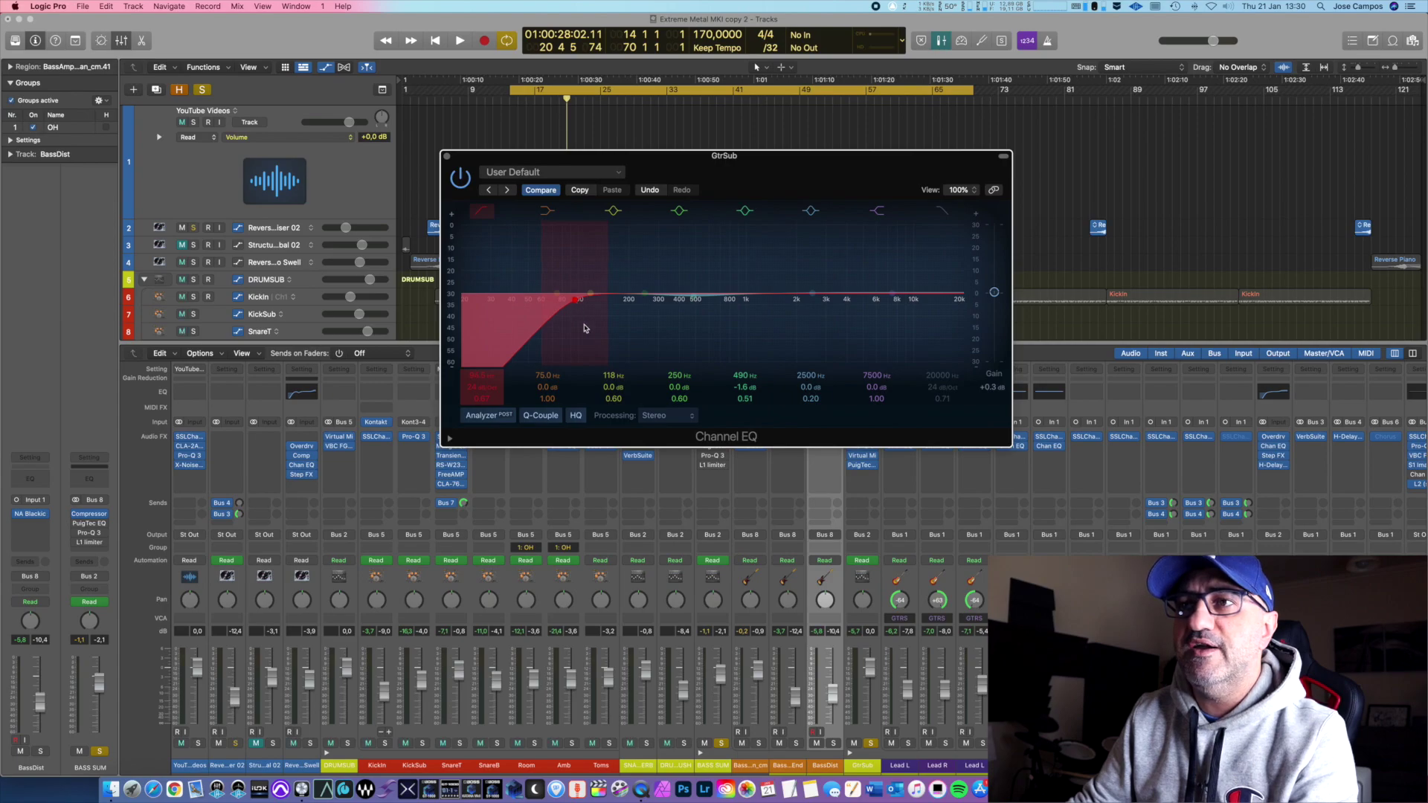
{"action": "left_click", "coordinate": [447, 157]}
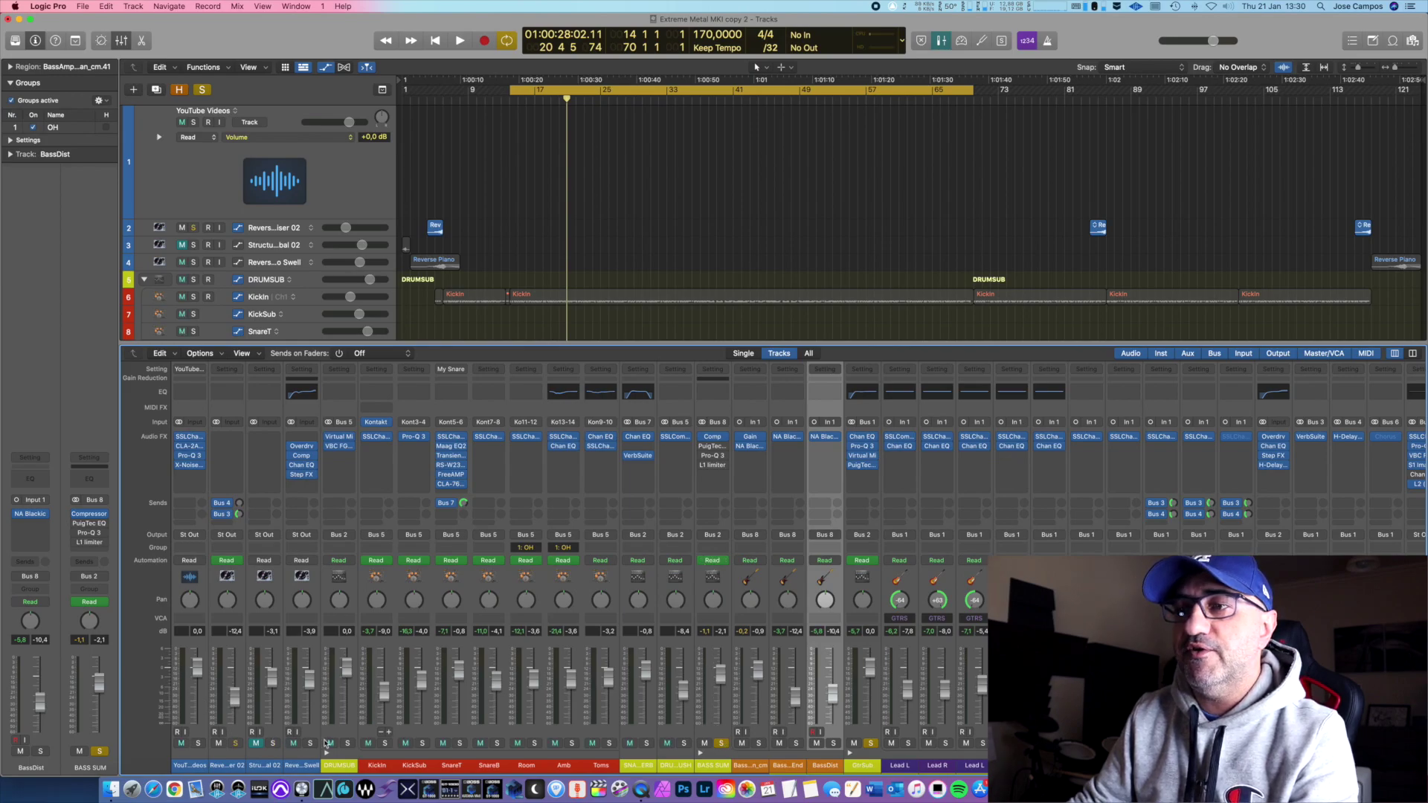
Unsolo the GtrSub guitar bus and play the full mix
{"action": "left_click", "coordinate": [871, 744]}
{"action": "key", "text": "space"}
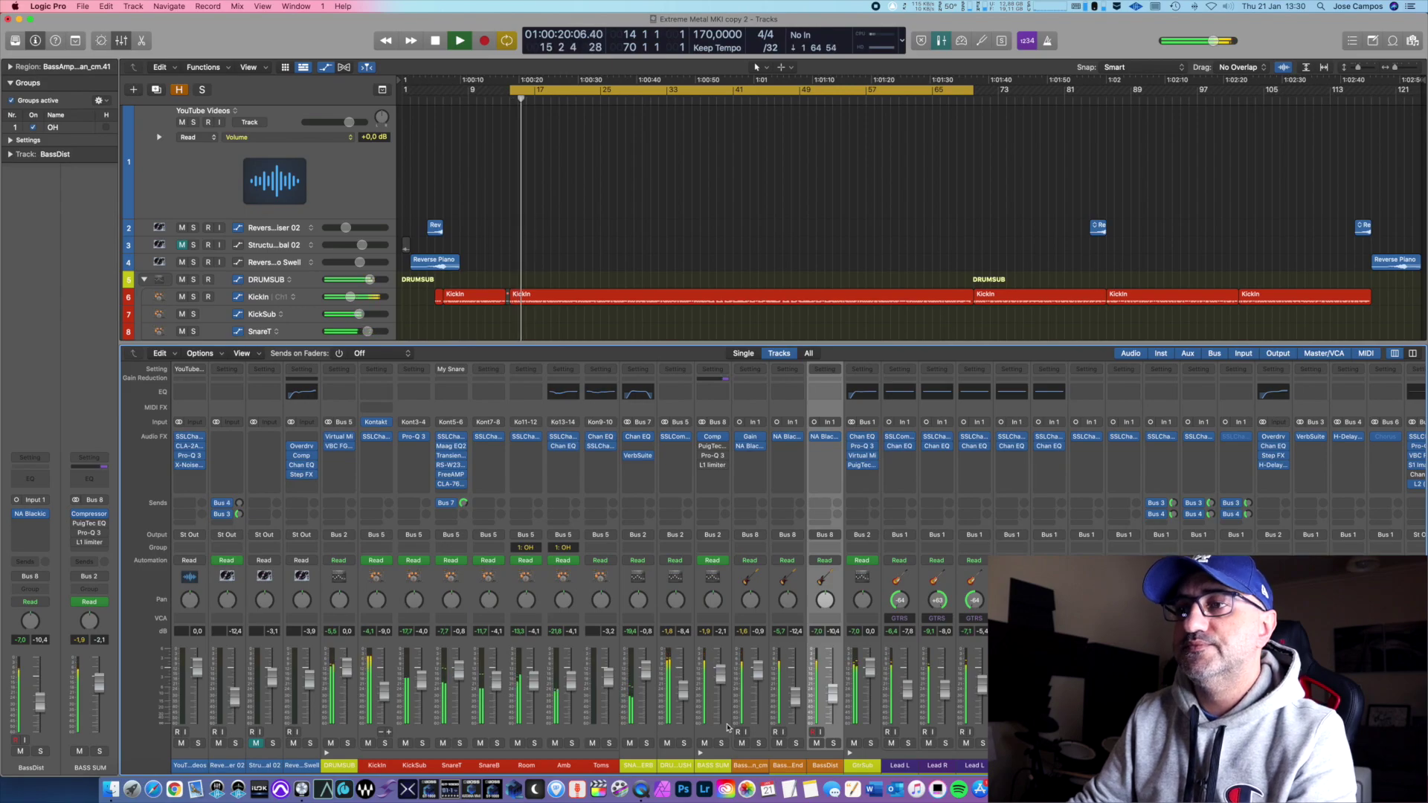
{"action": "scroll", "coordinate": [774, 558], "scroll_direction": "right", "scroll_amount": 2}
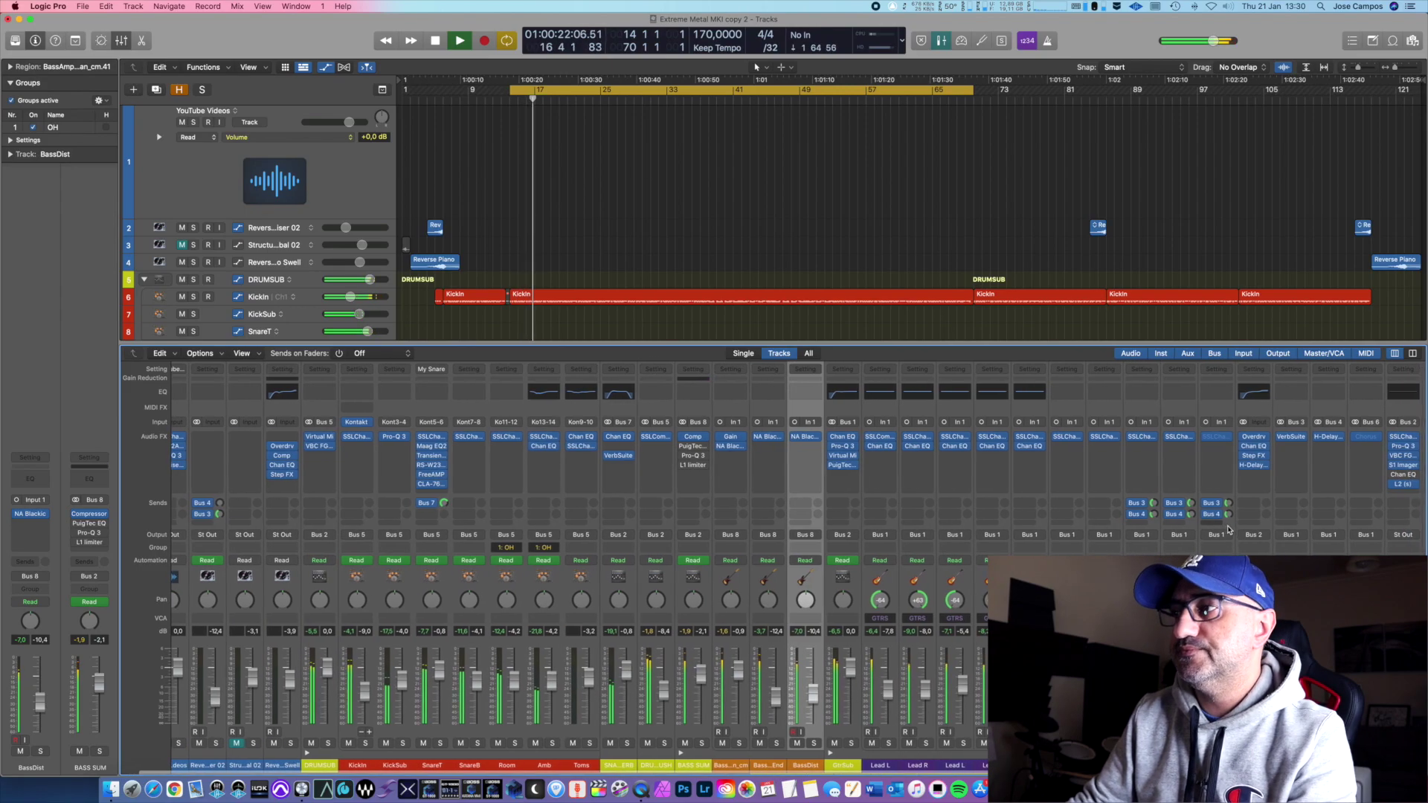
Lower the MIXBUSS VBC FG-Grey compressor threshold to about -8.5 dB, listening to the result
{"action": "left_click", "coordinate": [1399, 456]}
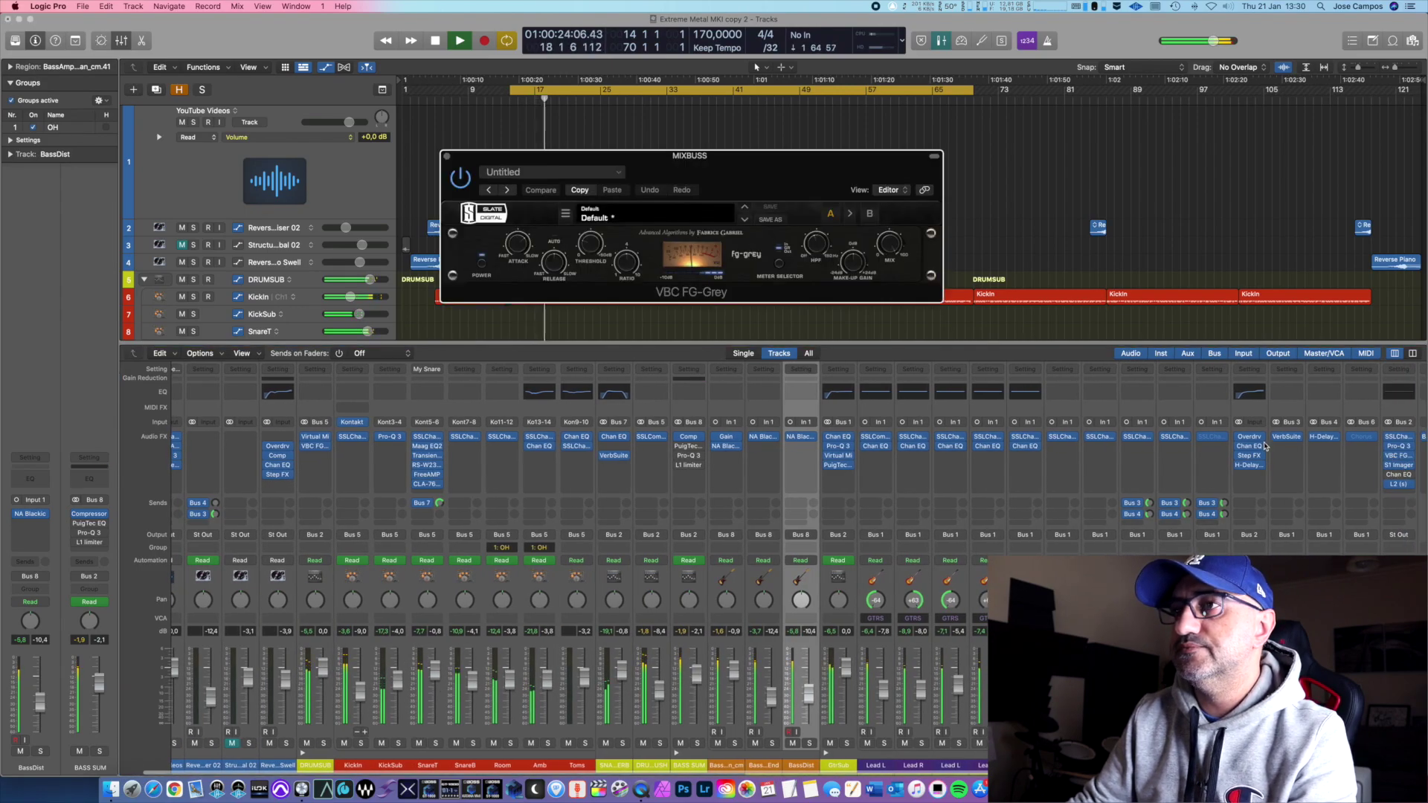
{"action": "left_click_drag", "start_coordinate": [592, 249], "coordinate": [599, 266]}
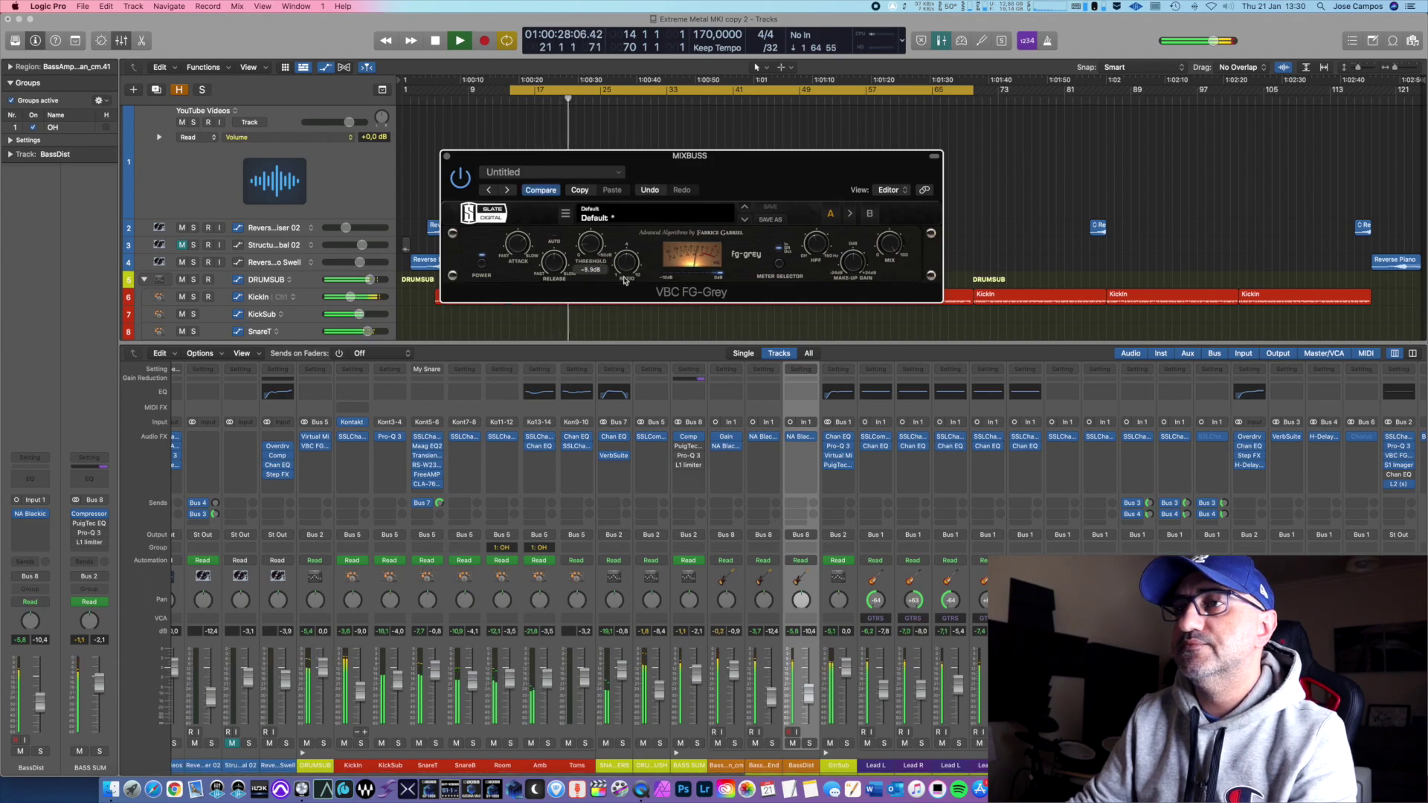
{"action": "key", "text": "space"}
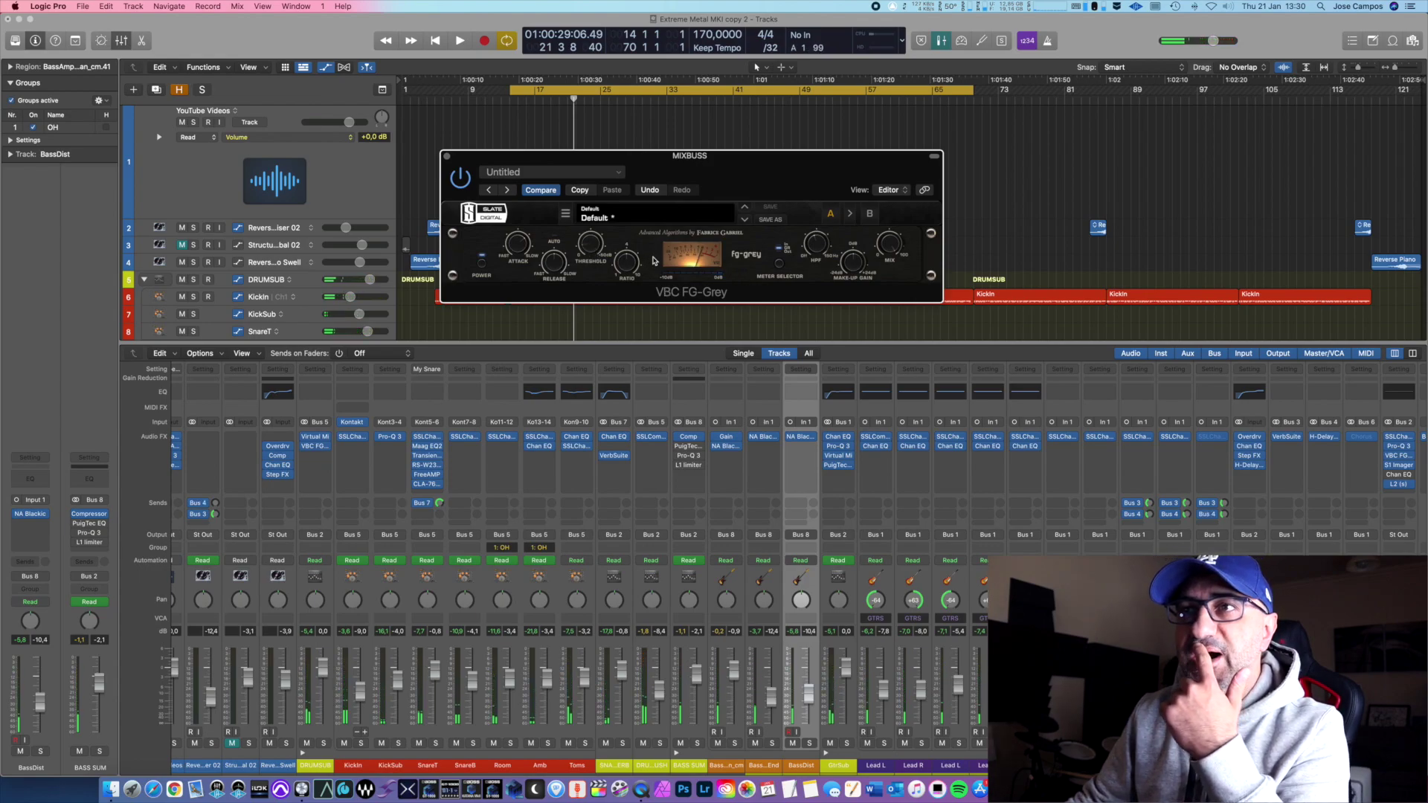
{"action": "key", "text": "space"}
{"action": "mouse_move", "coordinate": [590, 256]}
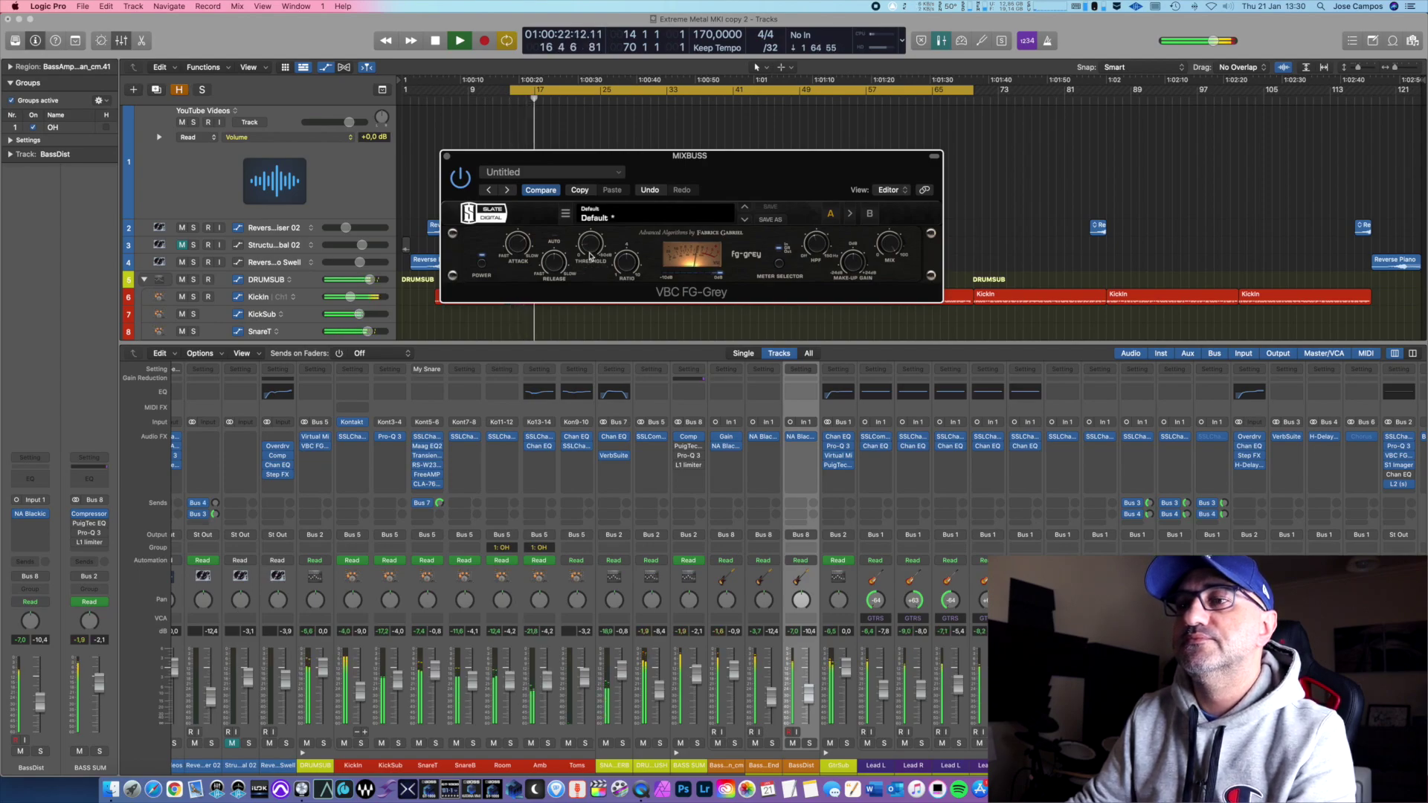
{"action": "left_click", "coordinate": [447, 157]}
{"action": "key", "text": "space"}
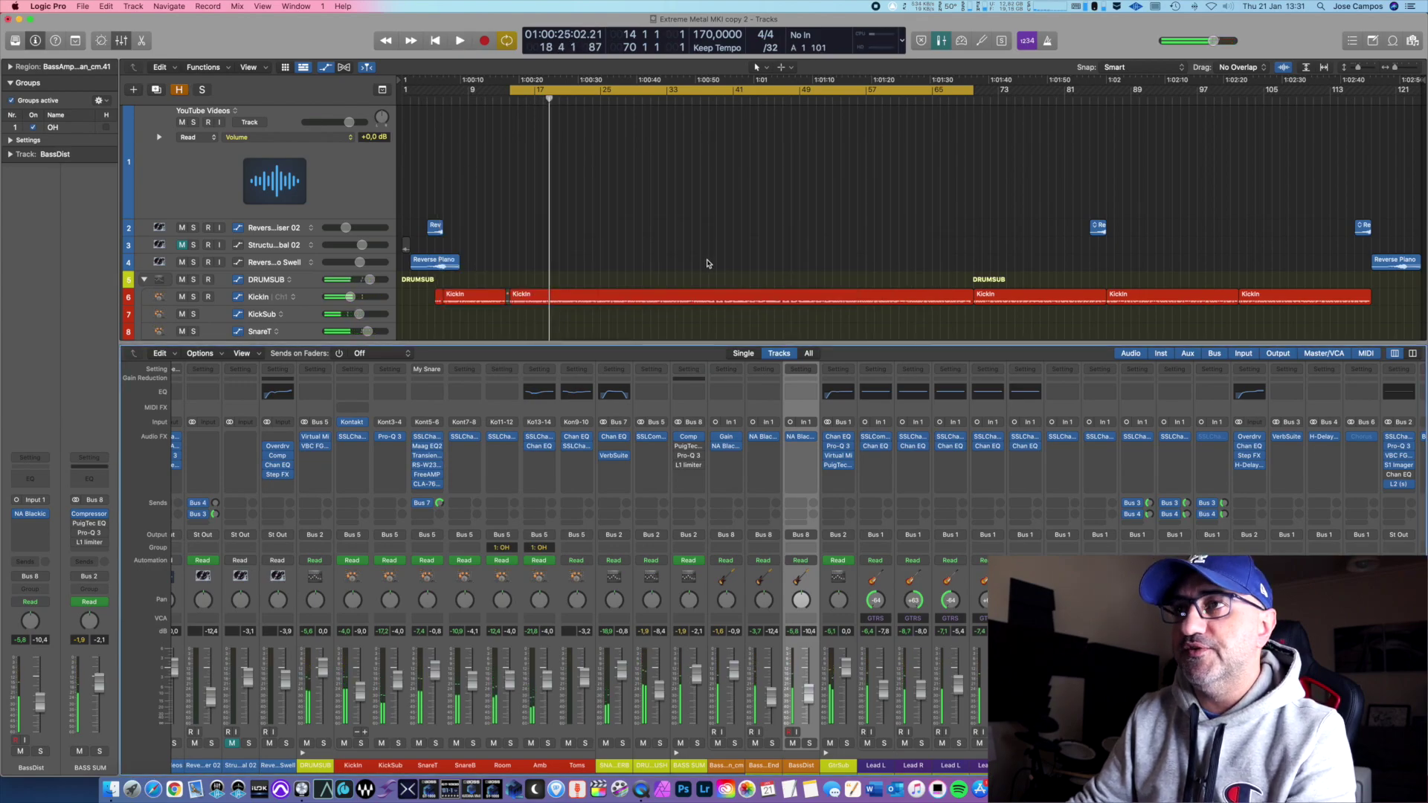
Hide the mixer, turn off Cycle, and play the song from about bar 53
{"action": "key", "text": "x"}
{"action": "left_click", "coordinate": [772, 95]}
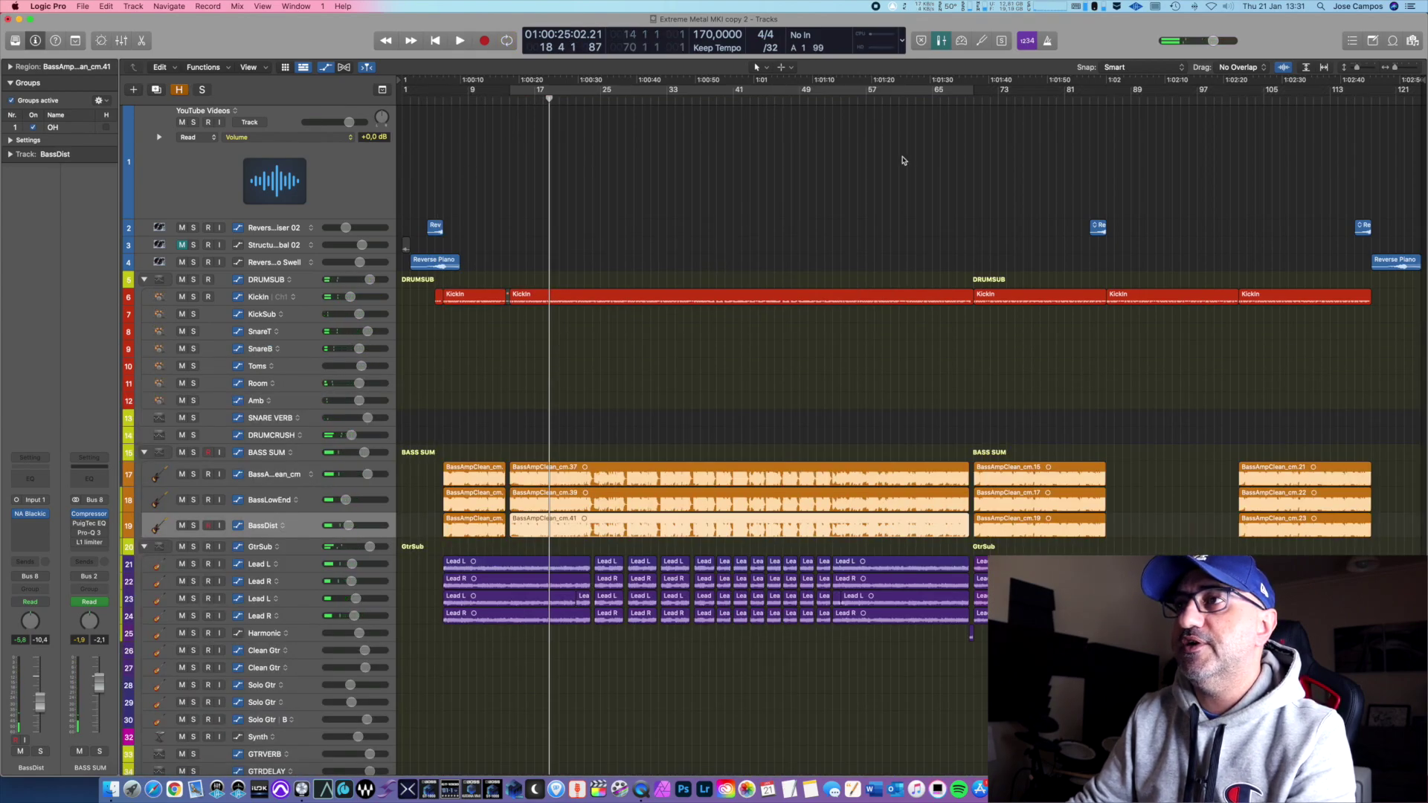
{"action": "left_click", "coordinate": [938, 100]}
{"action": "left_click_drag", "start_coordinate": [939, 101], "coordinate": [833, 105]}
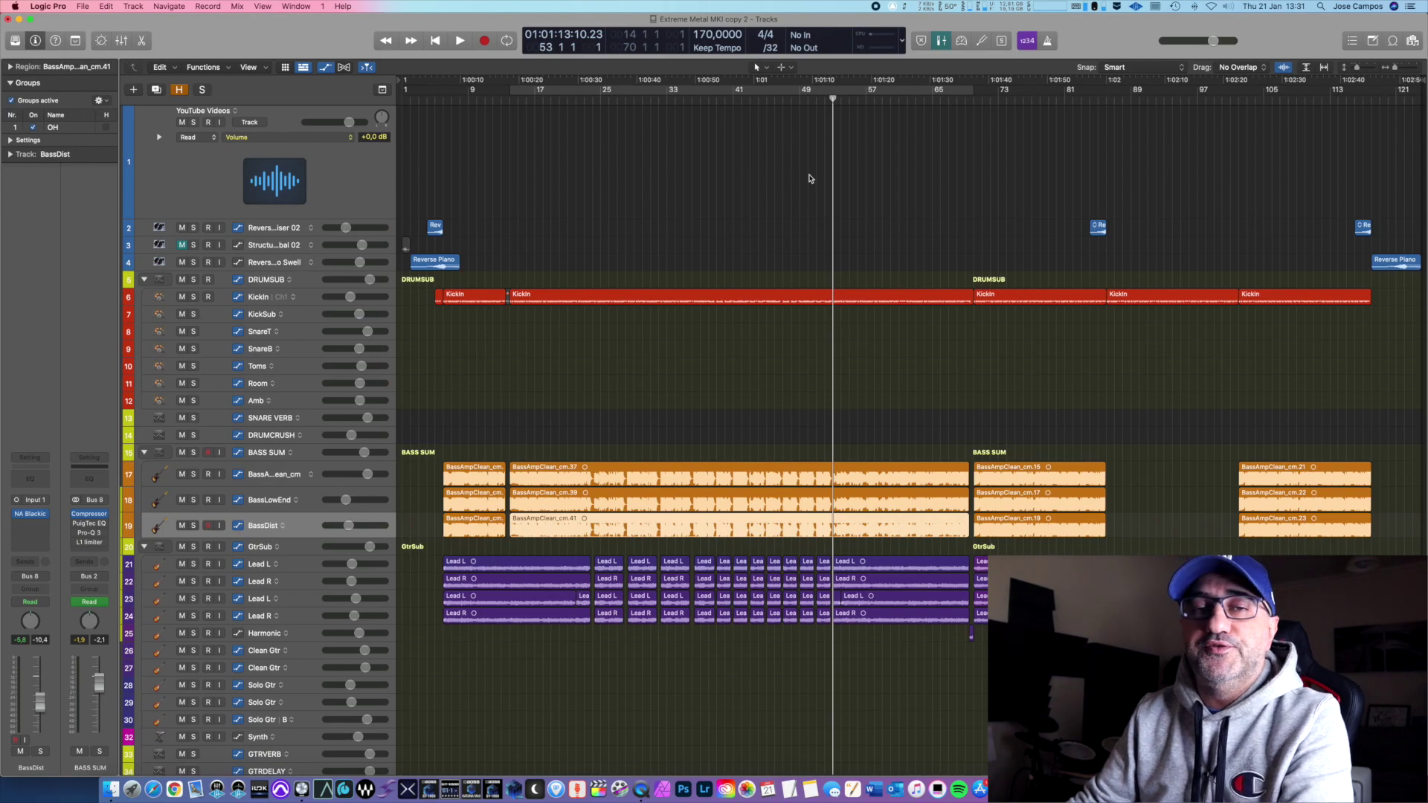
{"action": "key", "text": "space"}
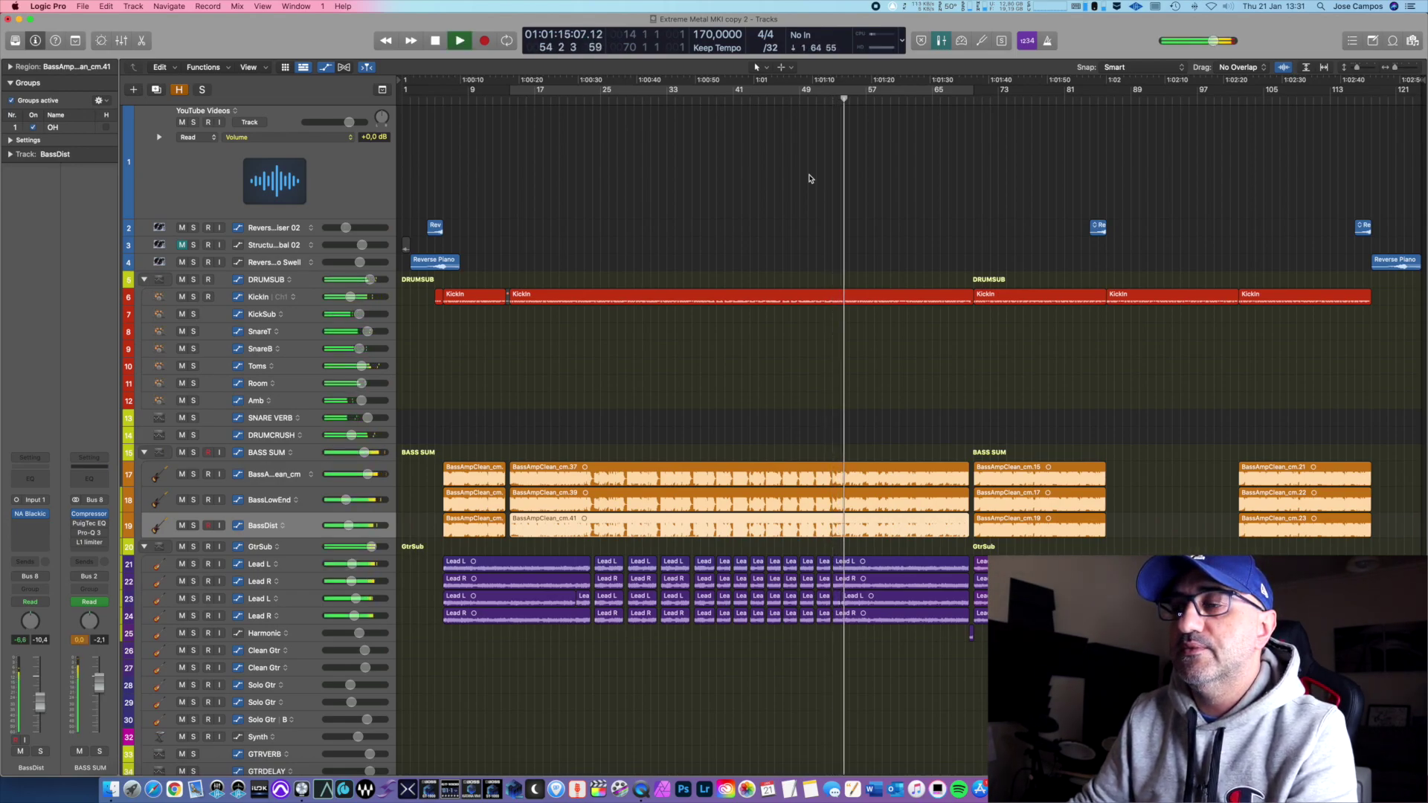
Restart playback from around bar 70 and bring the mixer back
{"action": "key", "text": "space"}
{"action": "left_click", "coordinate": [975, 103]}
{"action": "key", "text": "space"}
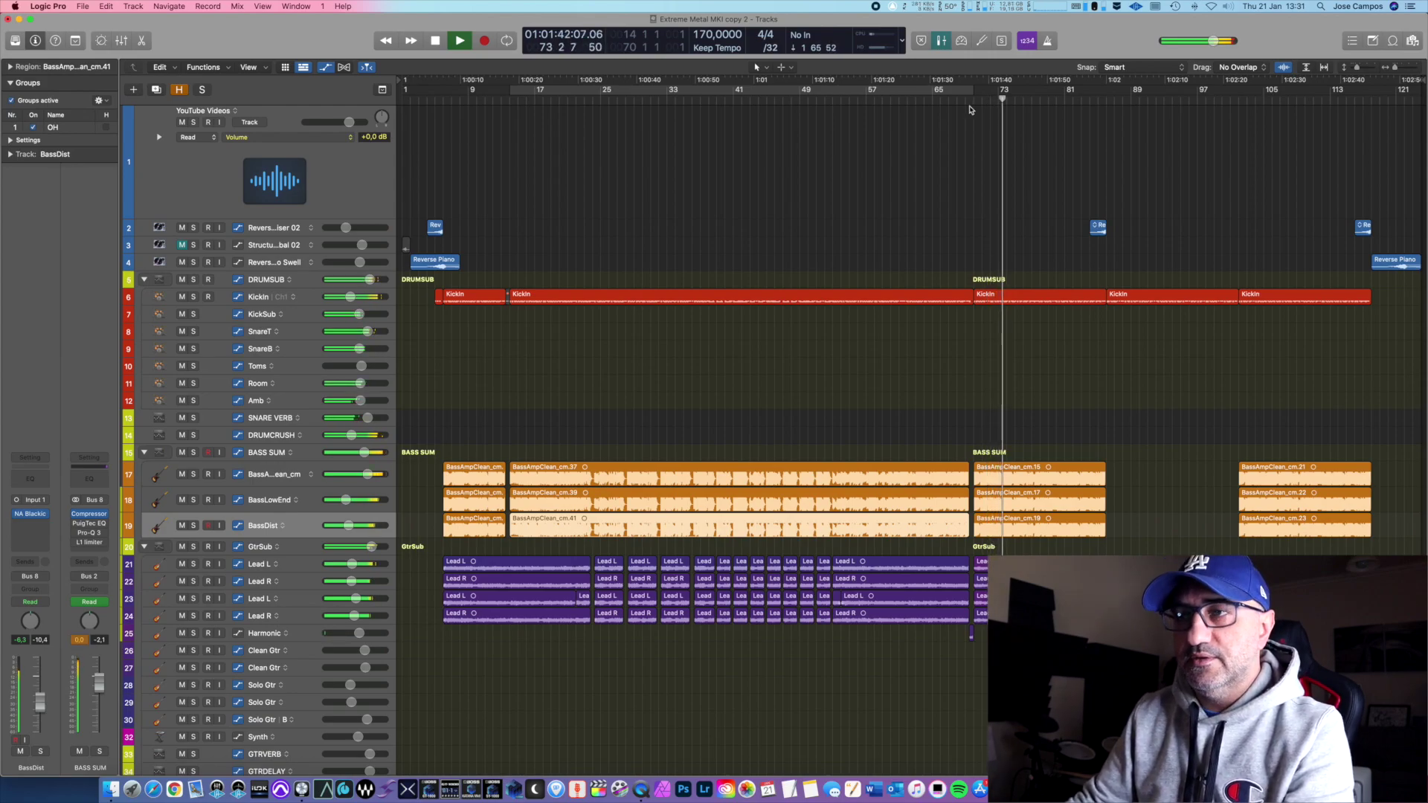
{"action": "key", "text": "x"}
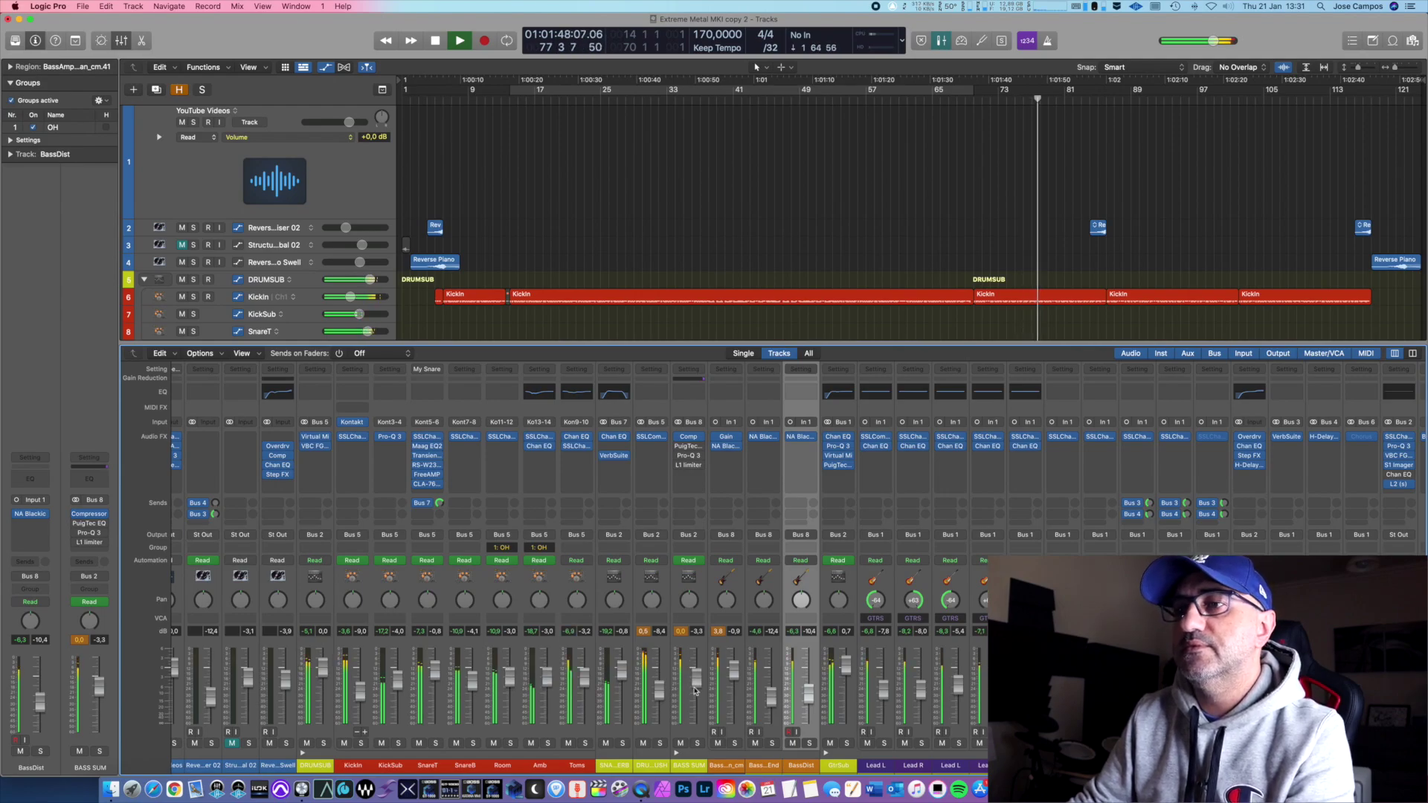
Mute then unmute the BASS SUM bus, reset the peak readouts, and stop playback
{"action": "left_click", "coordinate": [685, 647]}
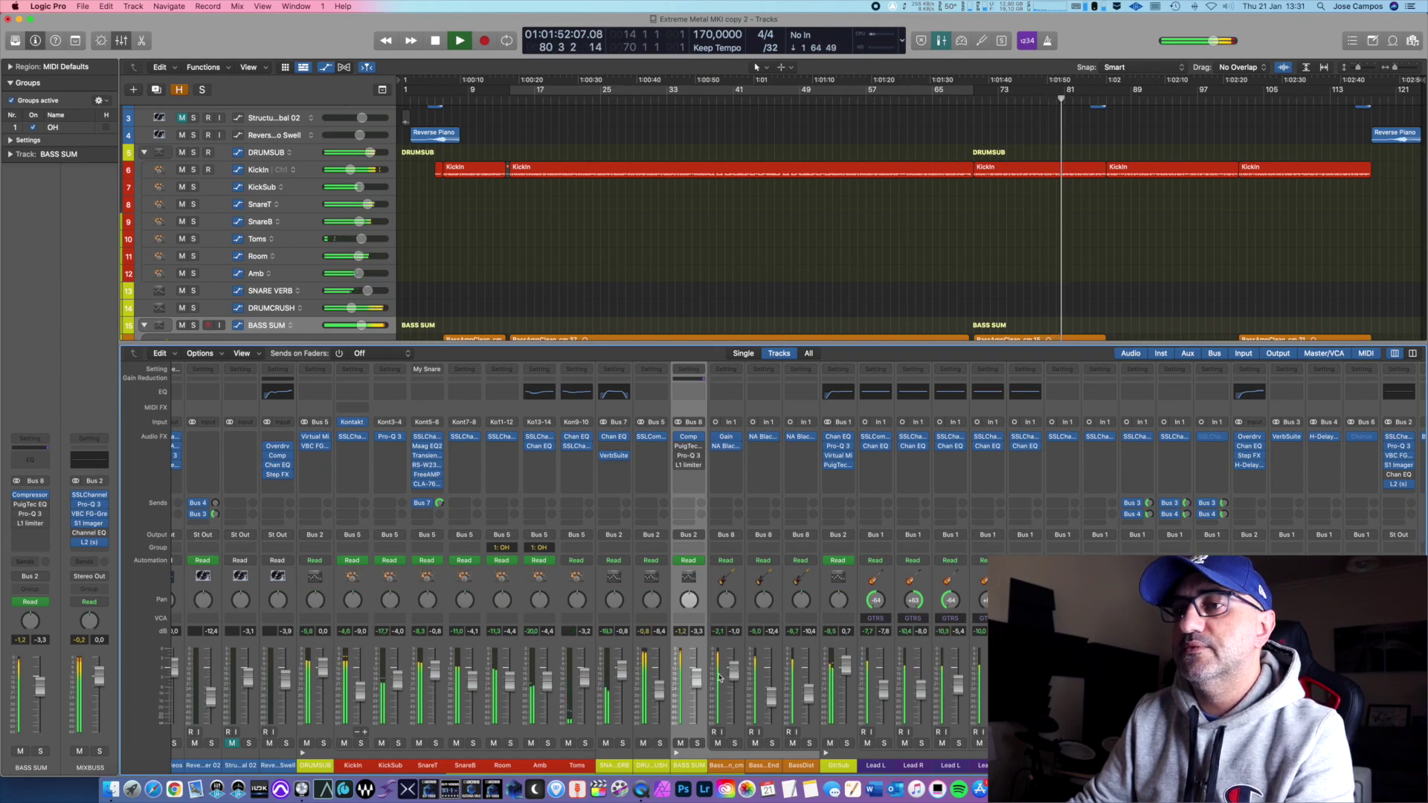
{"action": "left_click", "coordinate": [680, 743]}
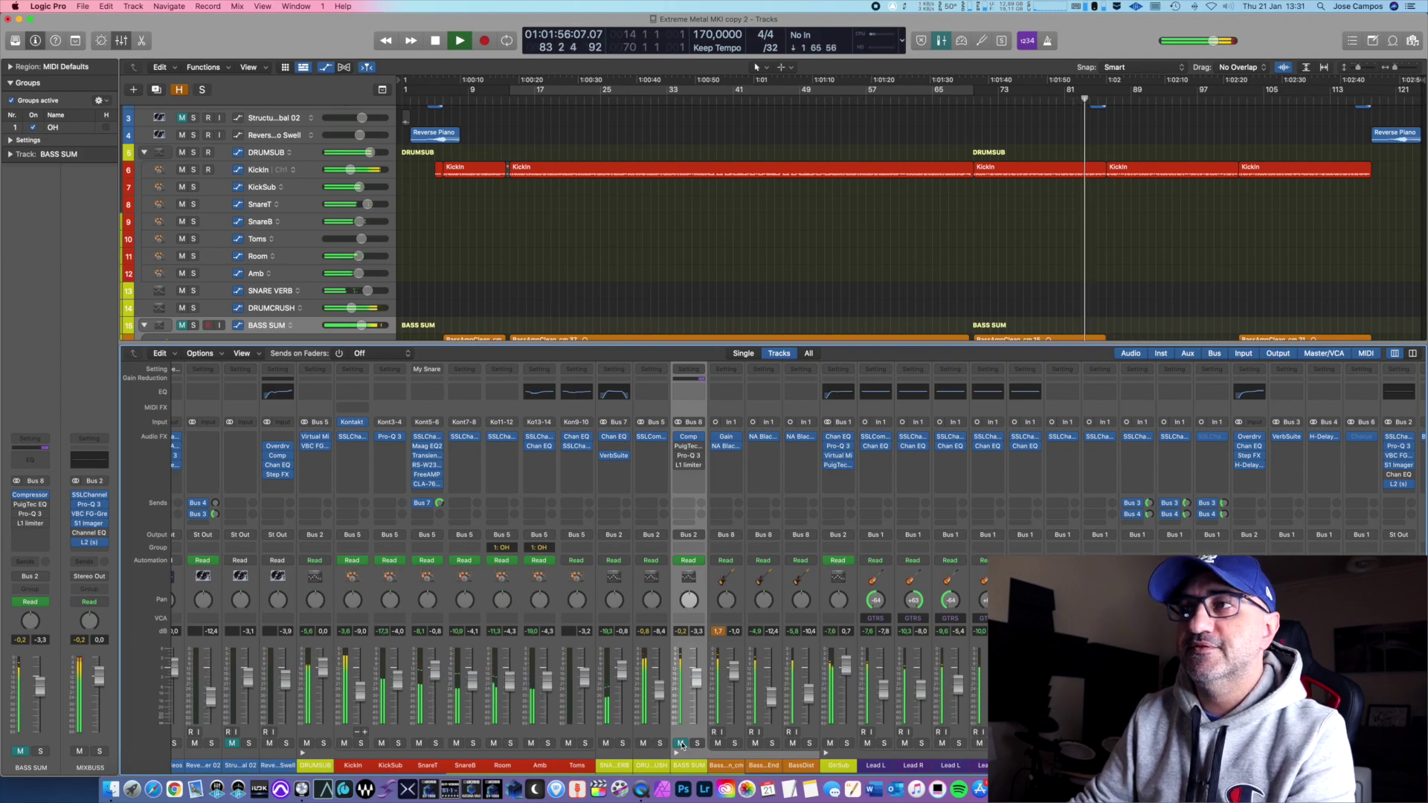
{"action": "left_click", "coordinate": [681, 743]}
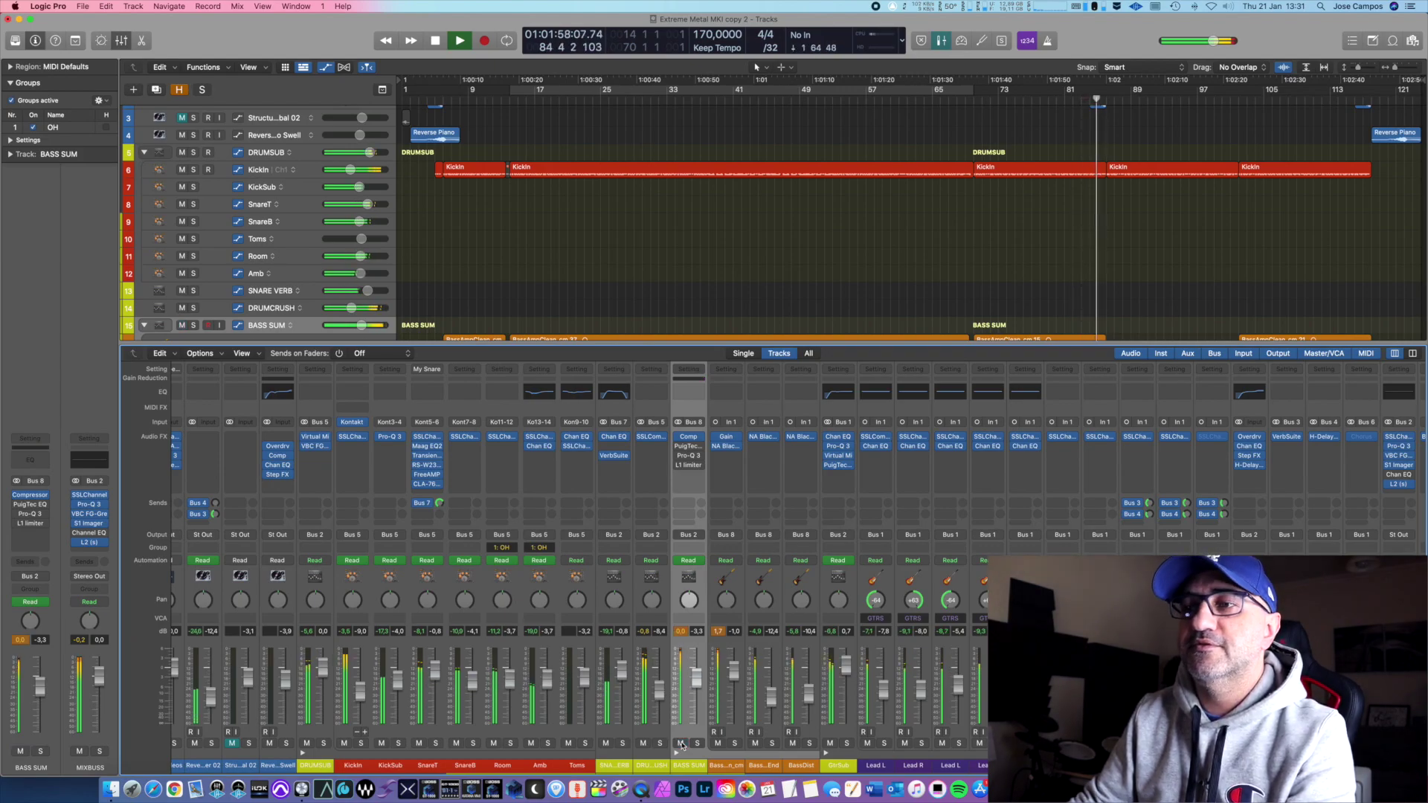
{"action": "left_click", "coordinate": [681, 631]}
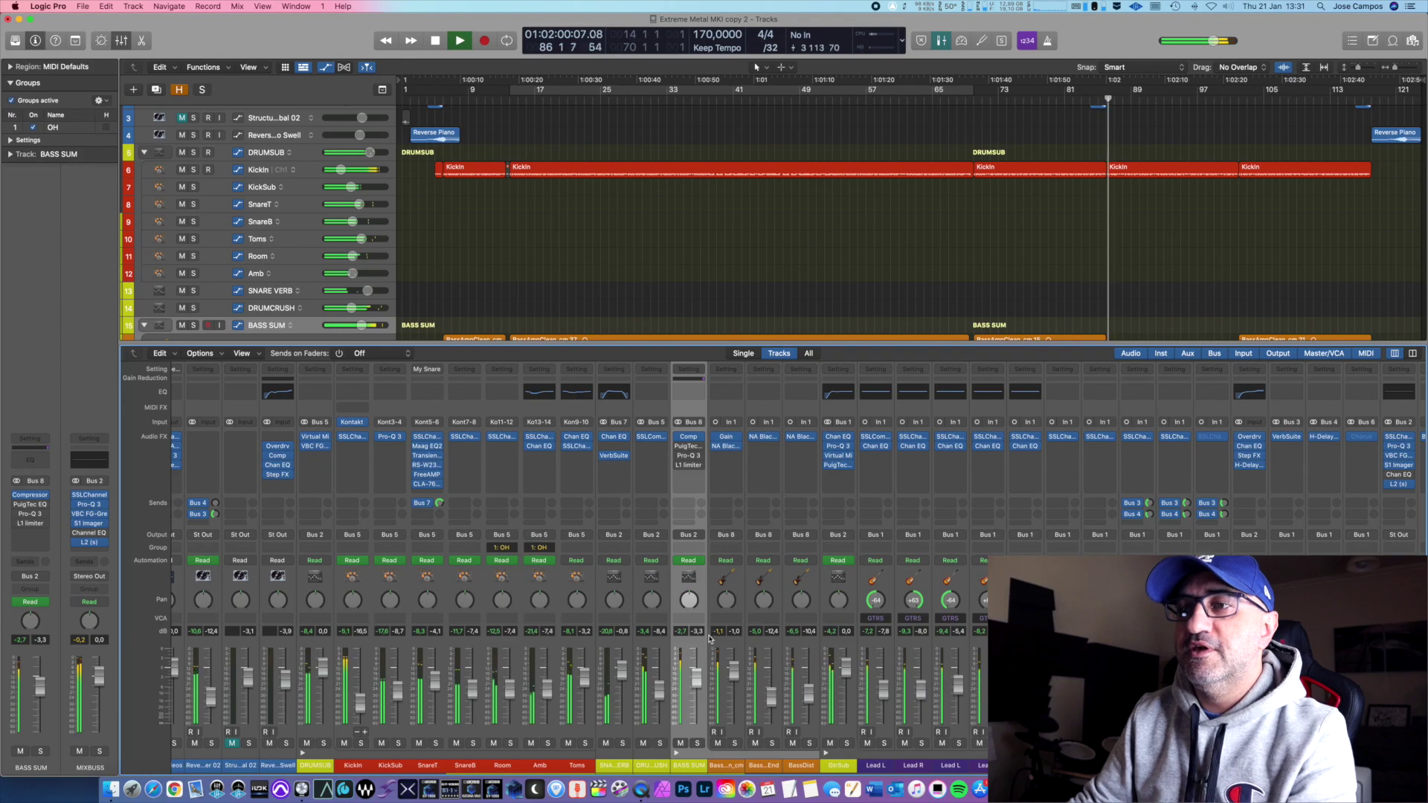
{"action": "key", "text": "space"}
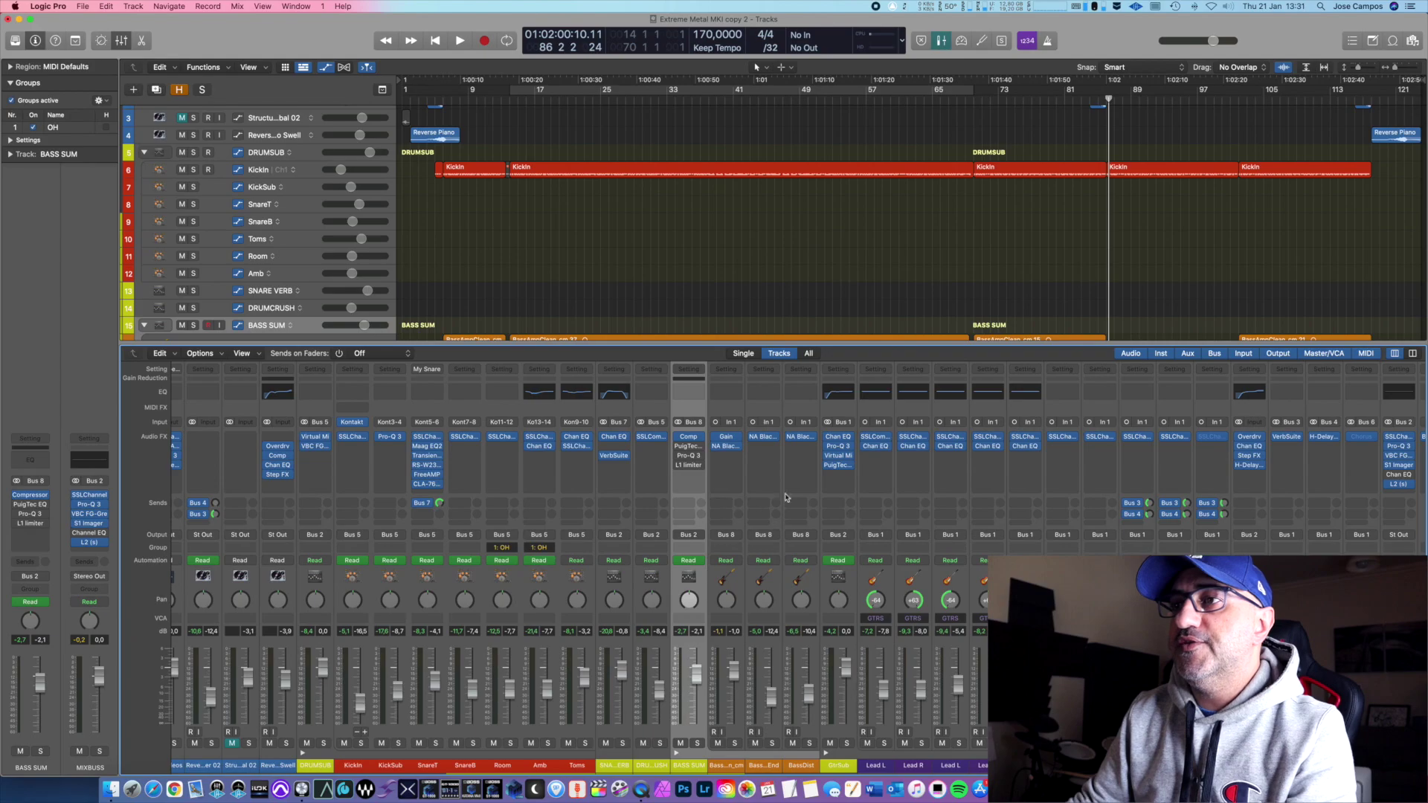
Open BassLowEnd's NA Blackice Beta Gamma amp and move its window to the left
{"action": "left_click", "coordinate": [767, 439]}
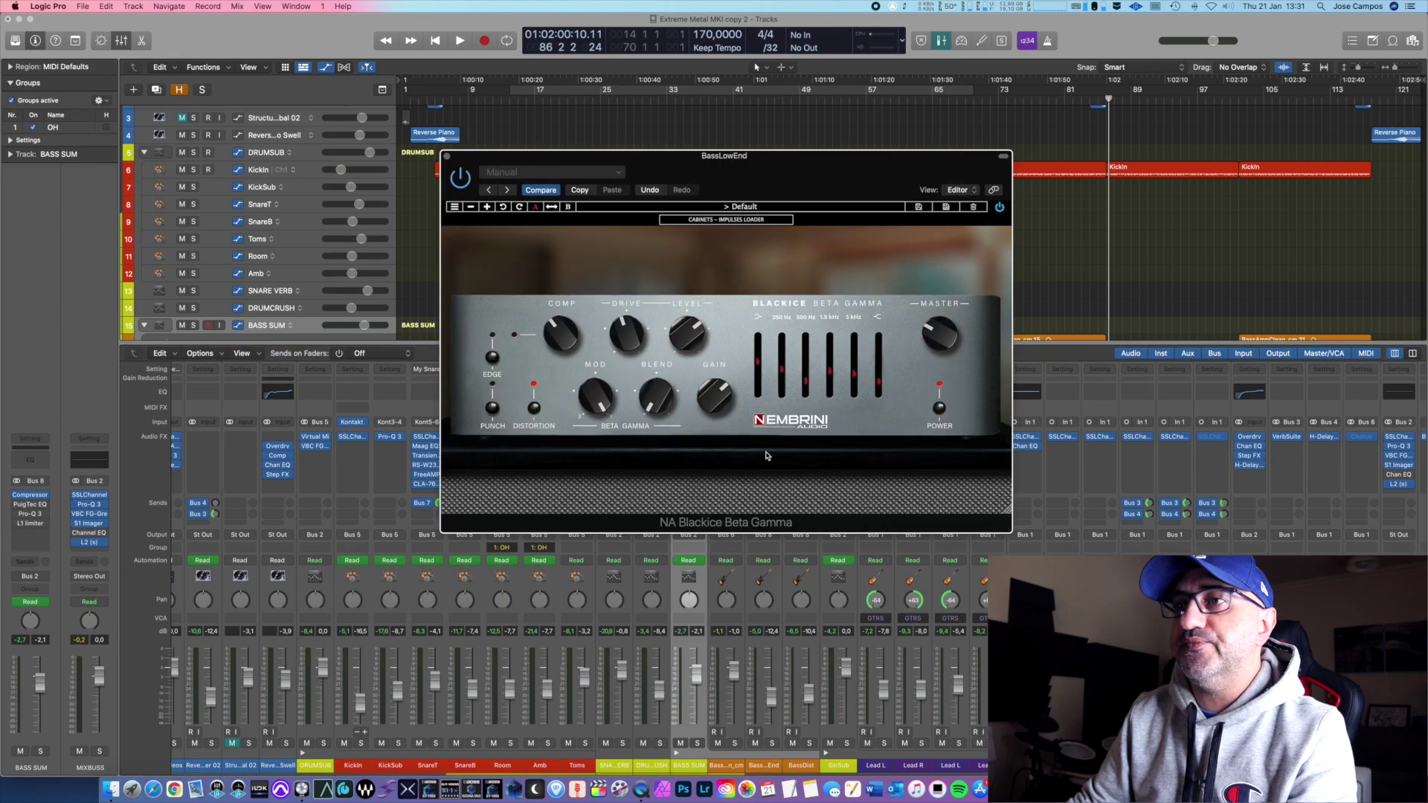
{"action": "left_click_drag", "start_coordinate": [759, 185], "coordinate": [645, 183]}
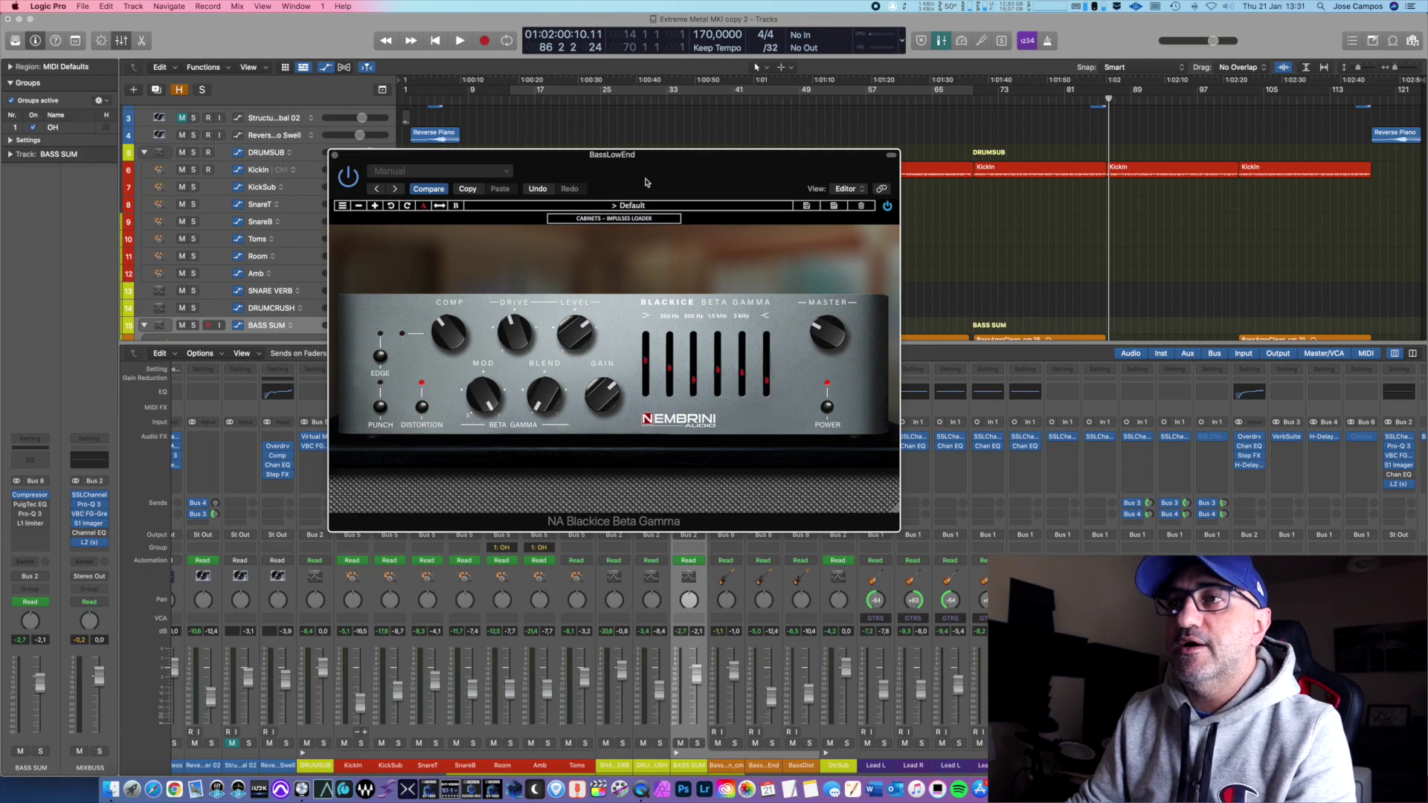